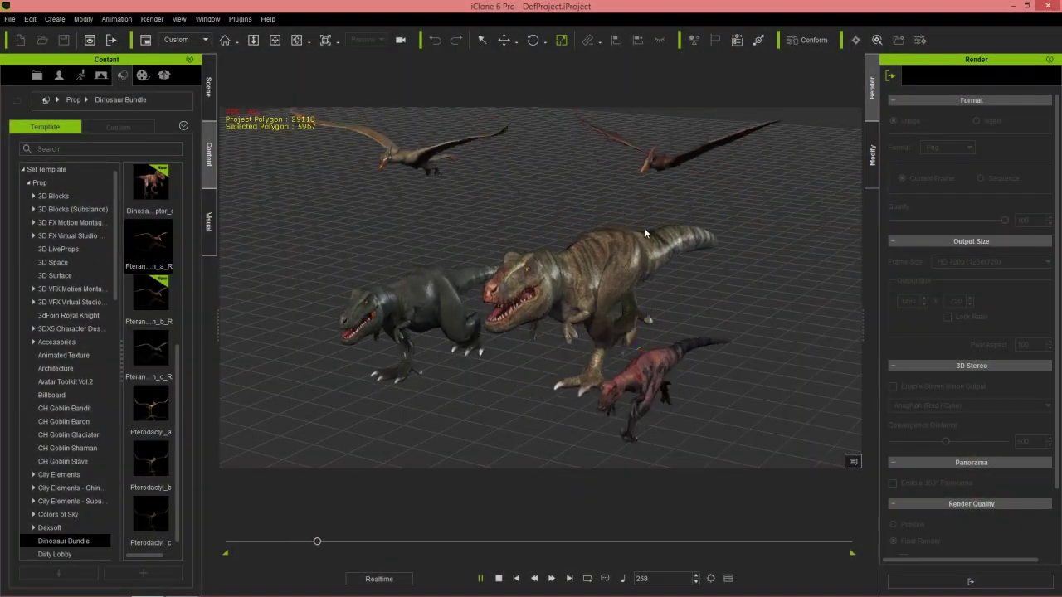
Stop the animation playback and look through the props in the Dinosaur Bundle
{"action": "left_click", "coordinate": [499, 580]}
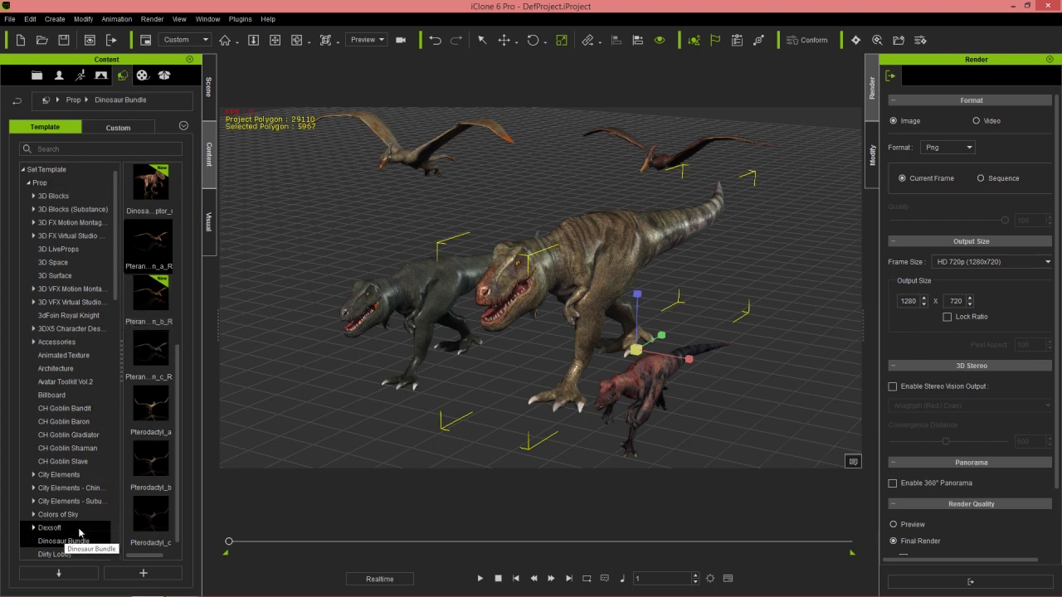
{"action": "scroll", "coordinate": [180, 368], "scroll_direction": "up", "scroll_amount": 5}
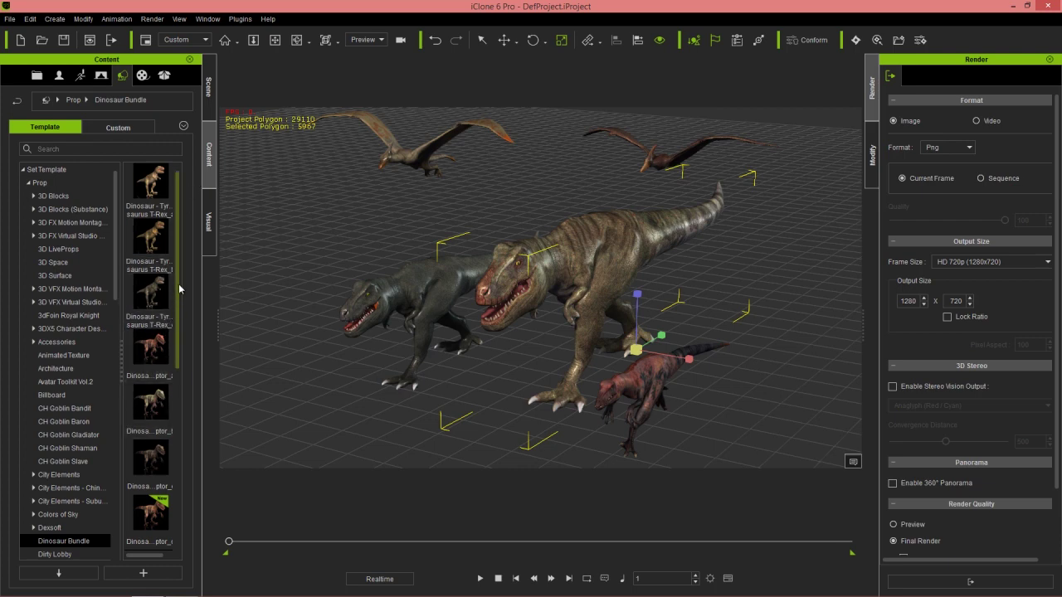
{"action": "scroll", "coordinate": [170, 398], "scroll_direction": "down", "scroll_amount": 5}
{"action": "scroll", "coordinate": [171, 452], "scroll_direction": "down", "scroll_amount": 1}
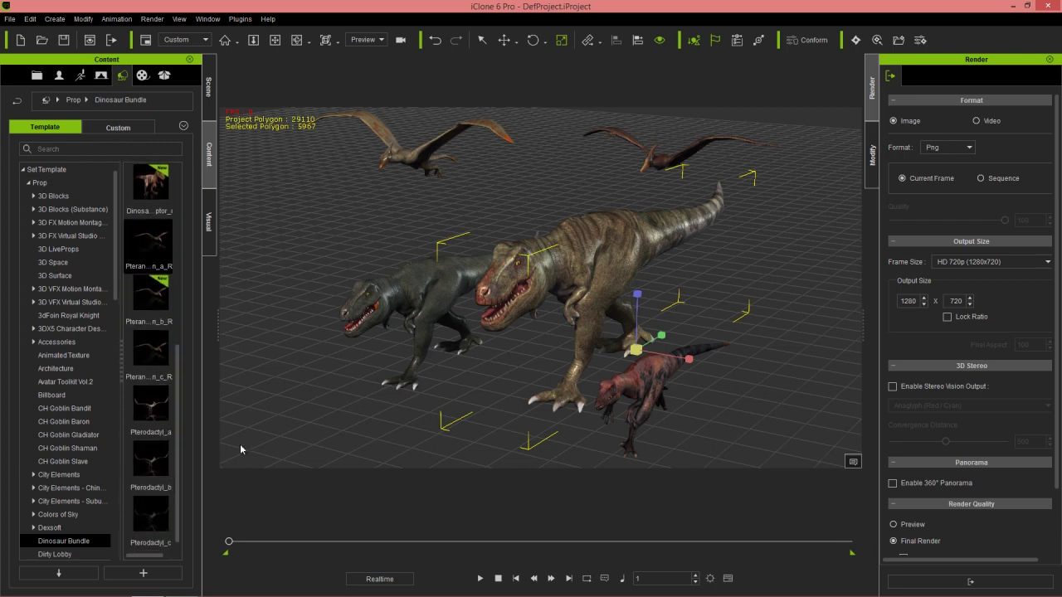
Open the striped T-Rex's material texture settings and try out the strength of its Bump map against a close-up of the skin
{"action": "scroll", "coordinate": [617, 403], "scroll_direction": "up", "scroll_amount": 6}
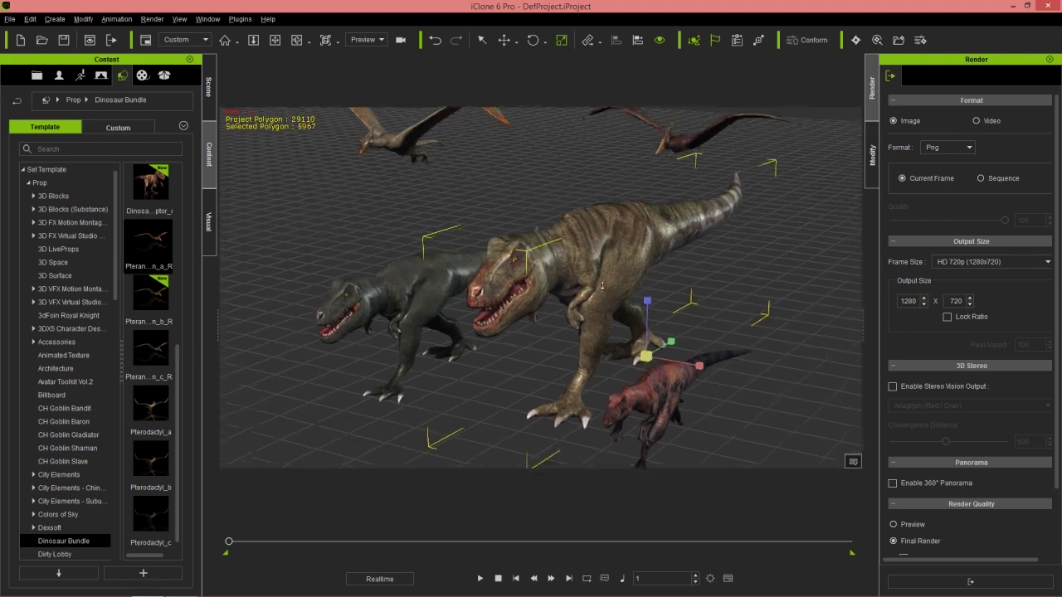
{"action": "scroll", "coordinate": [628, 288], "scroll_direction": "up", "scroll_amount": 5}
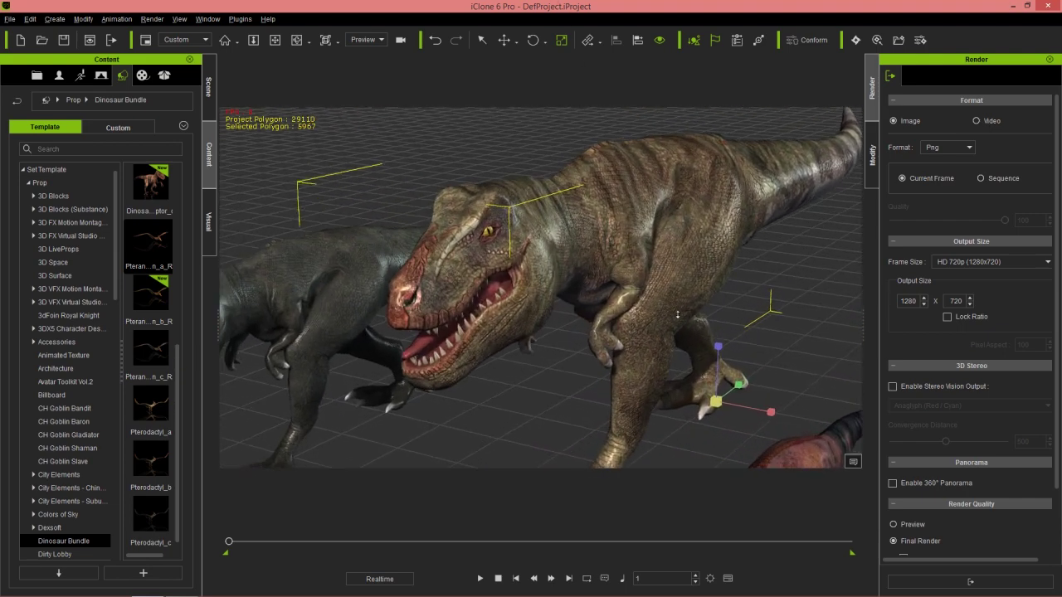
{"action": "middle_click_drag", "start_coordinate": [680, 229], "coordinate": [626, 267]}
{"action": "middle_click_drag", "start_coordinate": [649, 415], "coordinate": [770, 351]}
{"action": "middle_click_drag", "start_coordinate": [531, 282], "coordinate": [564, 323]}
{"action": "right_click_drag", "start_coordinate": [563, 323], "coordinate": [606, 317]}
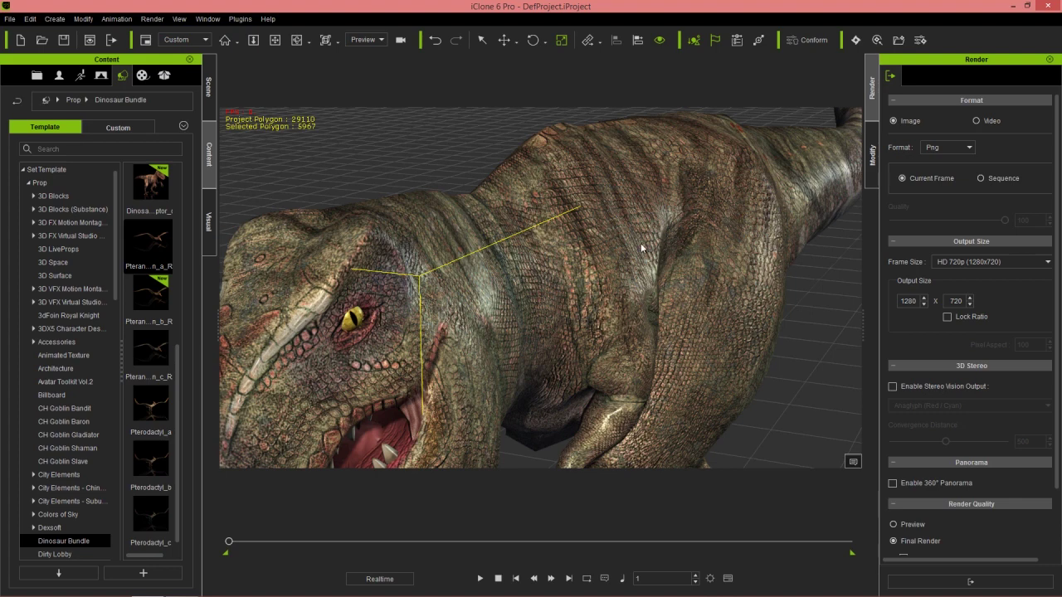
{"action": "left_click", "coordinate": [871, 156]}
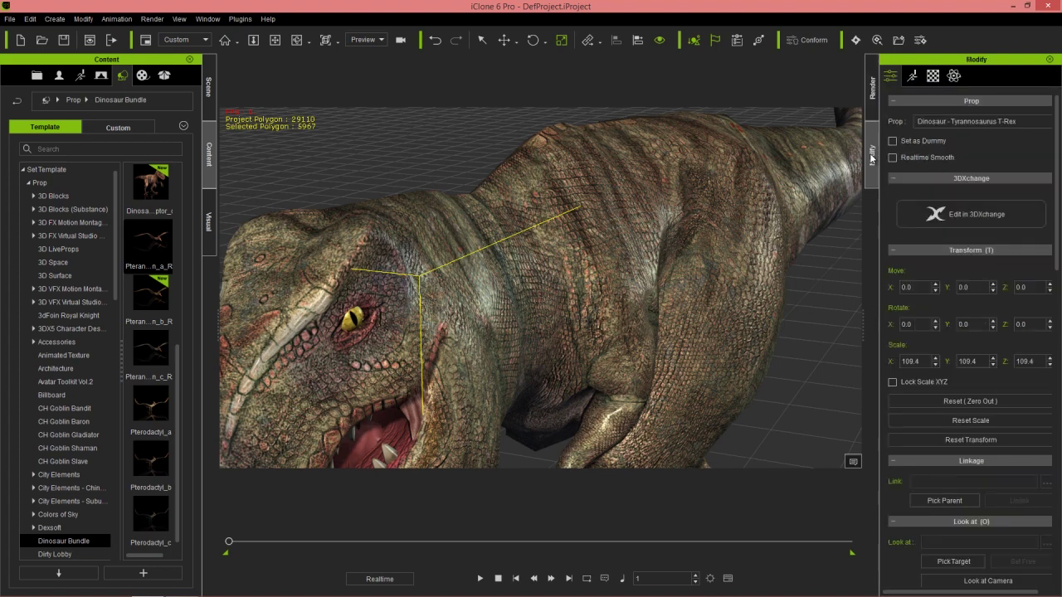
{"action": "left_click", "coordinate": [933, 76]}
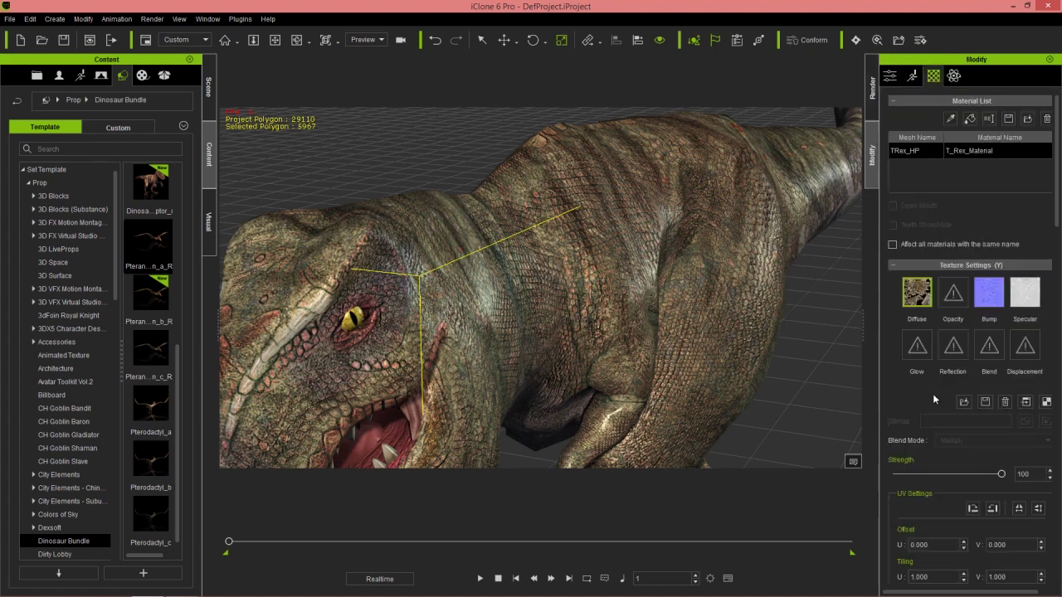
{"action": "left_click", "coordinate": [999, 300]}
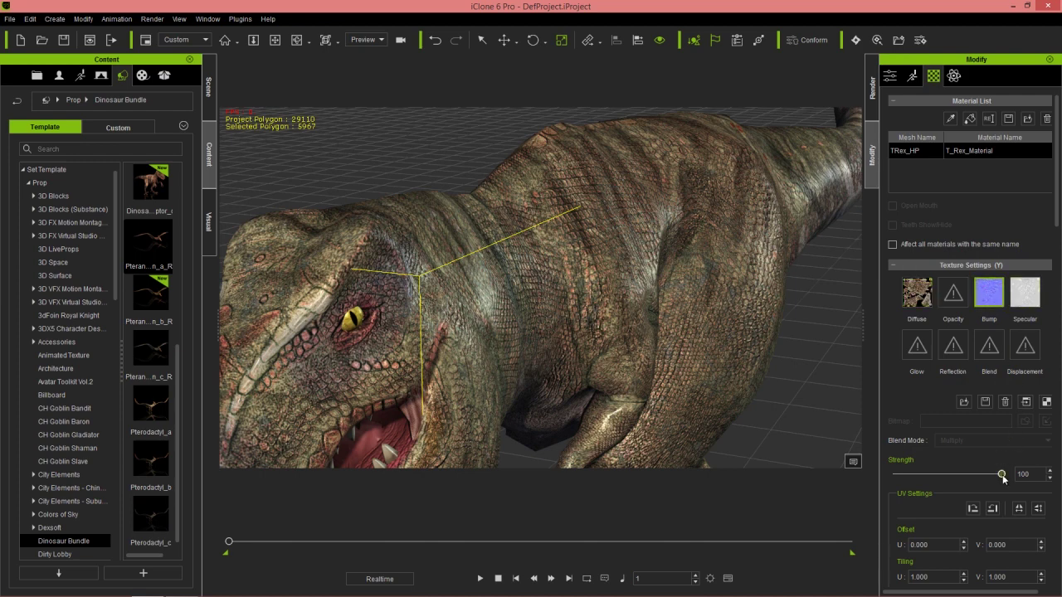
{"action": "mouse_move", "coordinate": [1000, 480]}
{"action": "left_mouse_down"}
{"action": "mouse_move", "coordinate": [876, 486]}
{"action": "mouse_move", "coordinate": [1011, 478]}
{"action": "left_mouse_up"}
Set the striped T-Rex material's Specular to 105 and its Glossiness to 66
{"action": "middle_click_drag", "start_coordinate": [600, 360], "coordinate": [605, 301]}
{"action": "right_click_drag", "start_coordinate": [605, 300], "coordinate": [623, 332]}
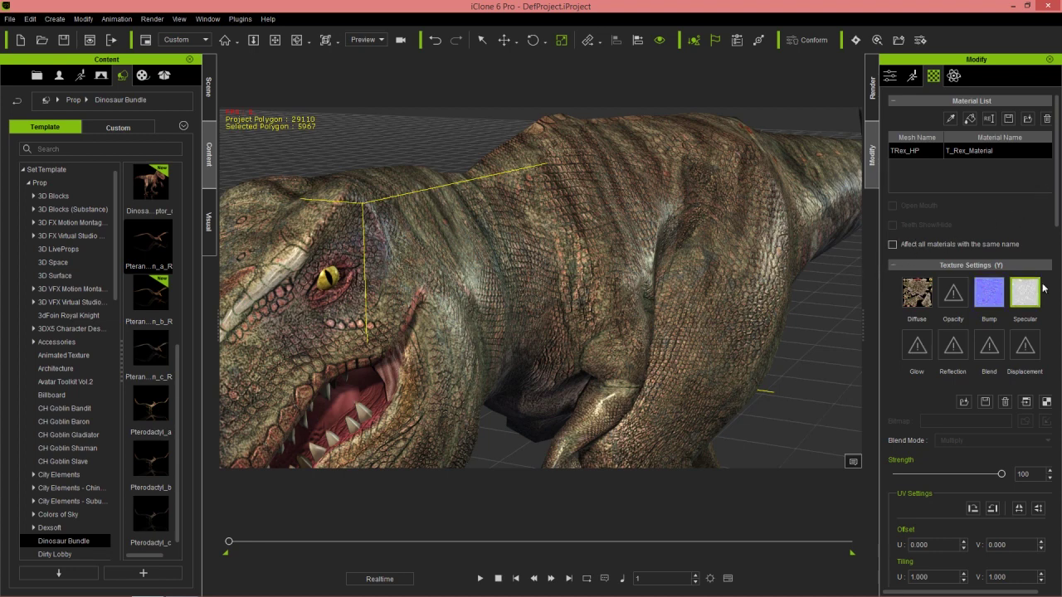
{"action": "left_click_drag", "start_coordinate": [1057, 208], "coordinate": [1057, 349]}
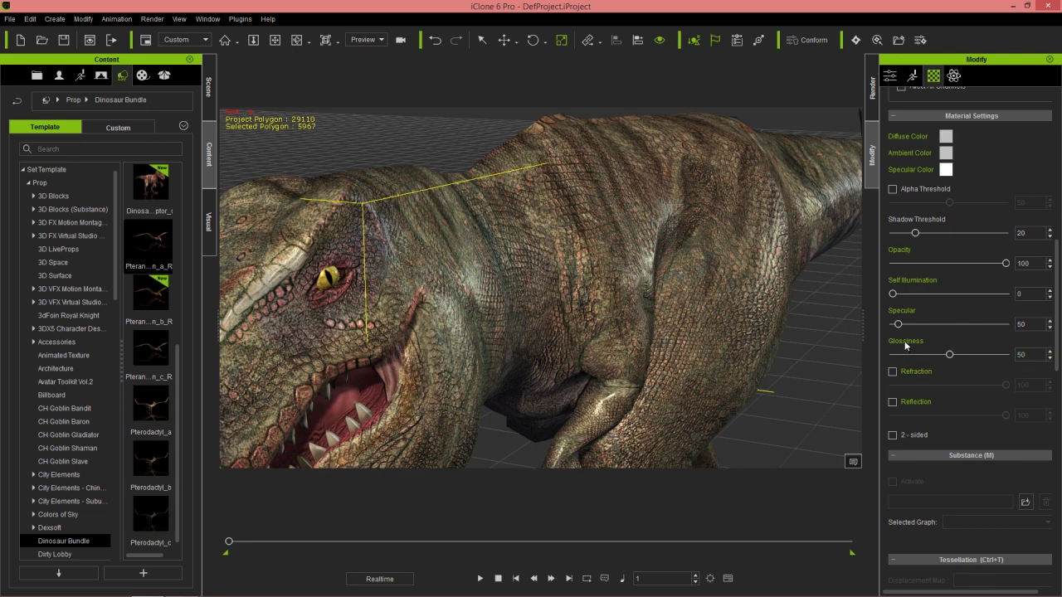
{"action": "mouse_move", "coordinate": [899, 325]}
{"action": "left_mouse_down"}
{"action": "mouse_move", "coordinate": [977, 357]}
{"action": "mouse_move", "coordinate": [968, 357]}
{"action": "left_mouse_up"}
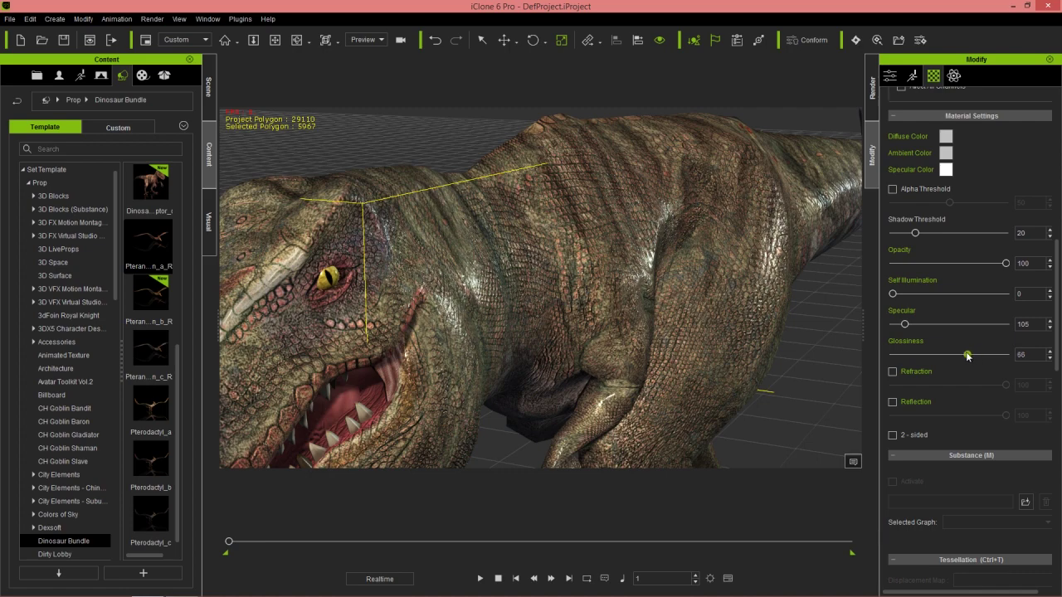
{"action": "right_click_drag", "start_coordinate": [784, 337], "coordinate": [669, 395]}
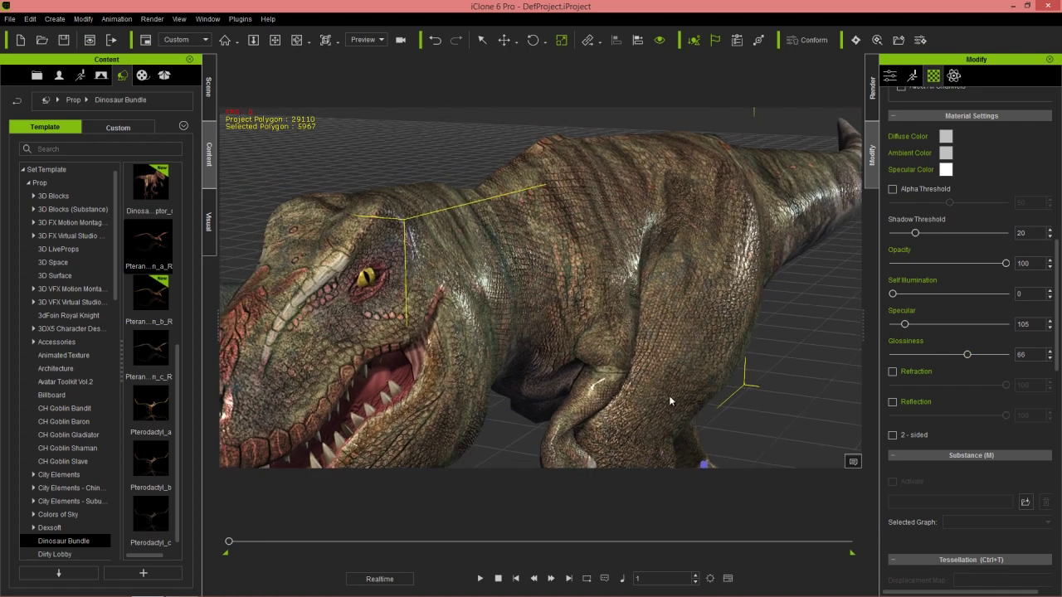
Play the animation to check the shinier T-Rex skin in motion, and stop it
{"action": "left_click", "coordinate": [485, 576]}
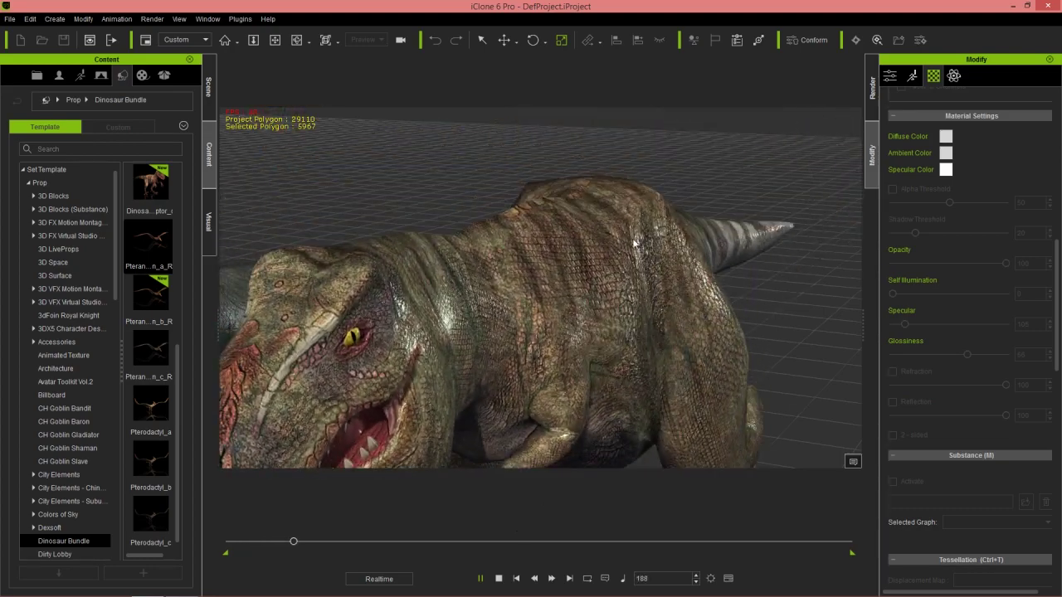
{"action": "left_click", "coordinate": [499, 580]}
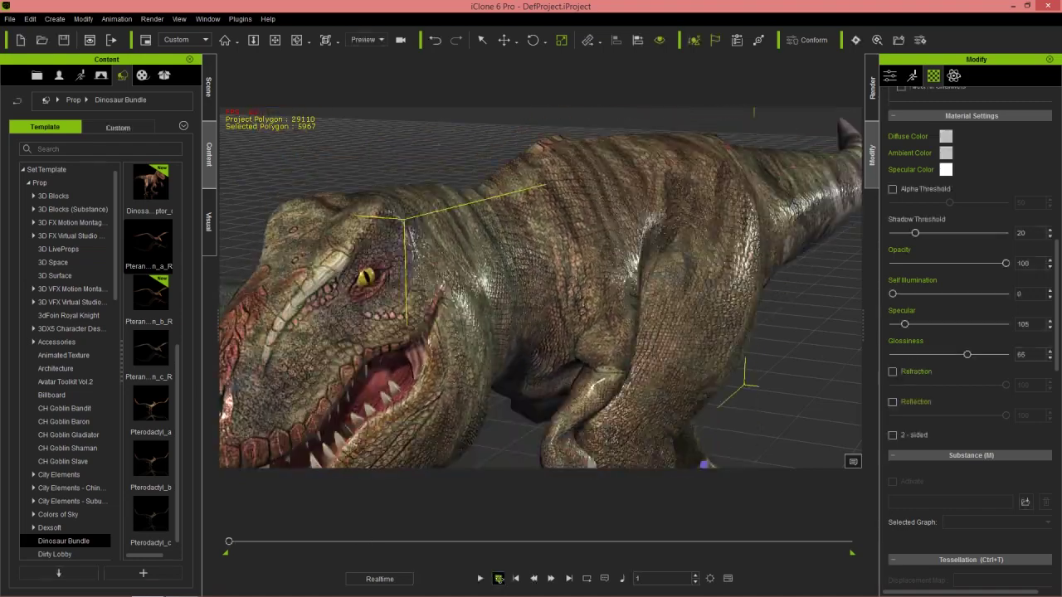
{"action": "right_click_drag", "start_coordinate": [492, 324], "coordinate": [522, 357]}
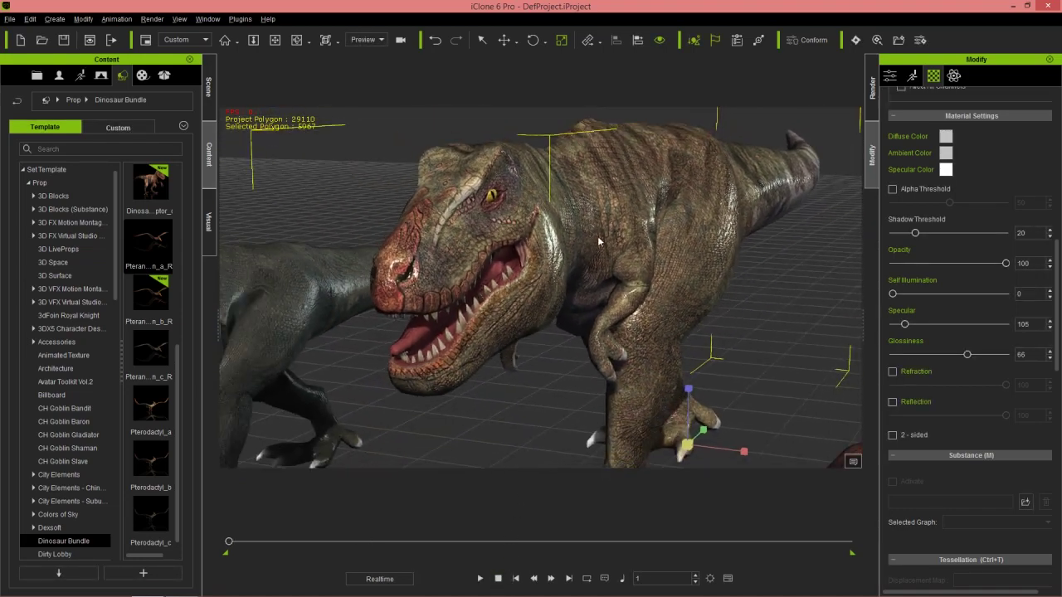
Select the small red raptor and set its Cyan–Red color balance to -41
{"action": "scroll", "coordinate": [602, 220], "scroll_direction": "down", "scroll_amount": 5}
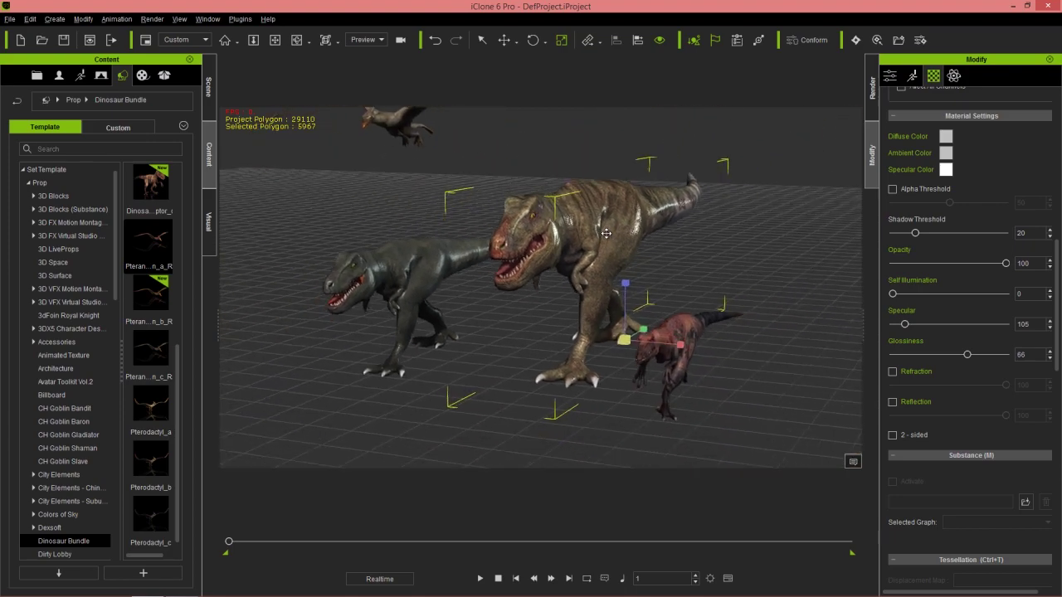
{"action": "right_click_drag", "start_coordinate": [602, 204], "coordinate": [600, 228]}
{"action": "scroll", "coordinate": [623, 239], "scroll_direction": "up", "scroll_amount": 2}
{"action": "middle_click_drag", "start_coordinate": [673, 365], "coordinate": [598, 274]}
{"action": "scroll", "coordinate": [673, 342], "scroll_direction": "up", "scroll_amount": 2}
{"action": "left_click", "coordinate": [573, 258]}
{"action": "middle_click_drag", "start_coordinate": [626, 328], "coordinate": [579, 295]}
{"action": "right_click_drag", "start_coordinate": [605, 306], "coordinate": [704, 301]}
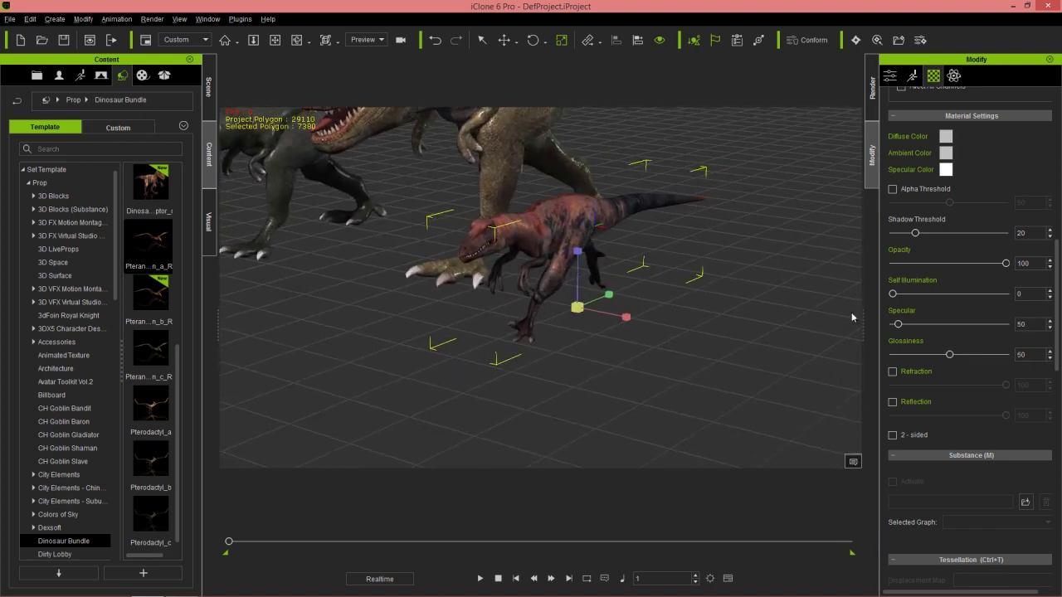
{"action": "left_click_drag", "start_coordinate": [1056, 305], "coordinate": [1058, 461]}
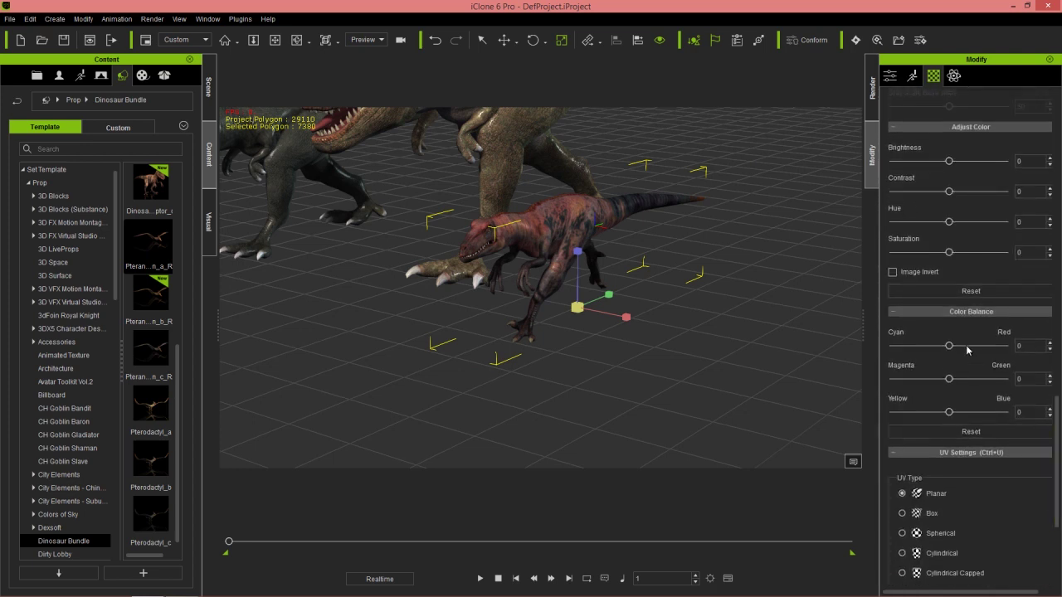
{"action": "mouse_move", "coordinate": [949, 346]}
{"action": "left_mouse_down"}
{"action": "mouse_move", "coordinate": [966, 346]}
{"action": "mouse_move", "coordinate": [946, 353]}
{"action": "left_mouse_up"}
{"action": "left_click_drag", "start_coordinate": [1055, 433], "coordinate": [1059, 516]}
{"action": "scroll", "coordinate": [946, 377], "scroll_direction": "up", "scroll_amount": 3}
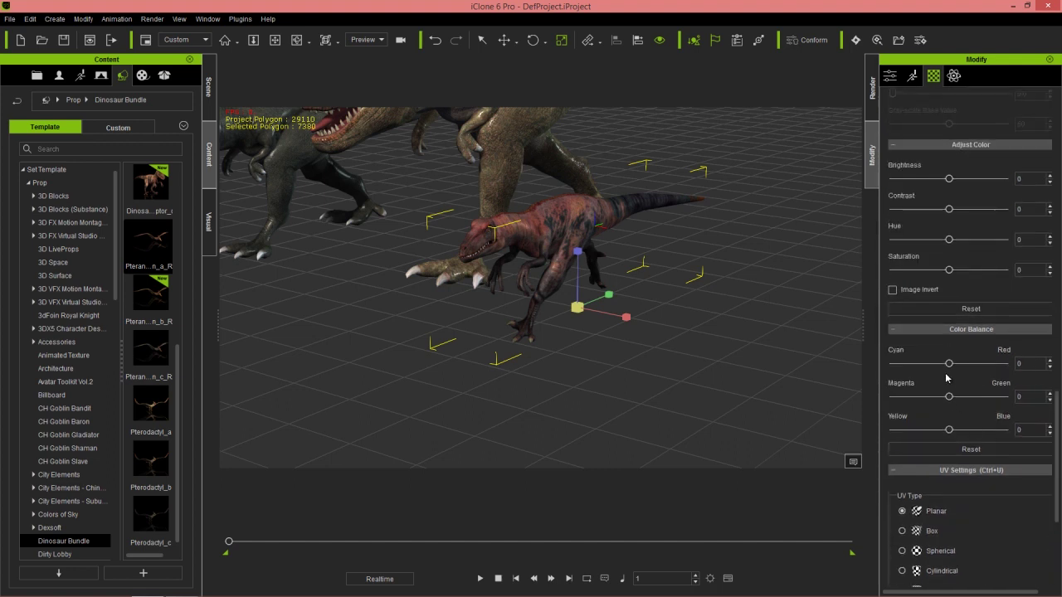
{"action": "left_click_drag", "start_coordinate": [949, 364], "coordinate": [925, 365]}
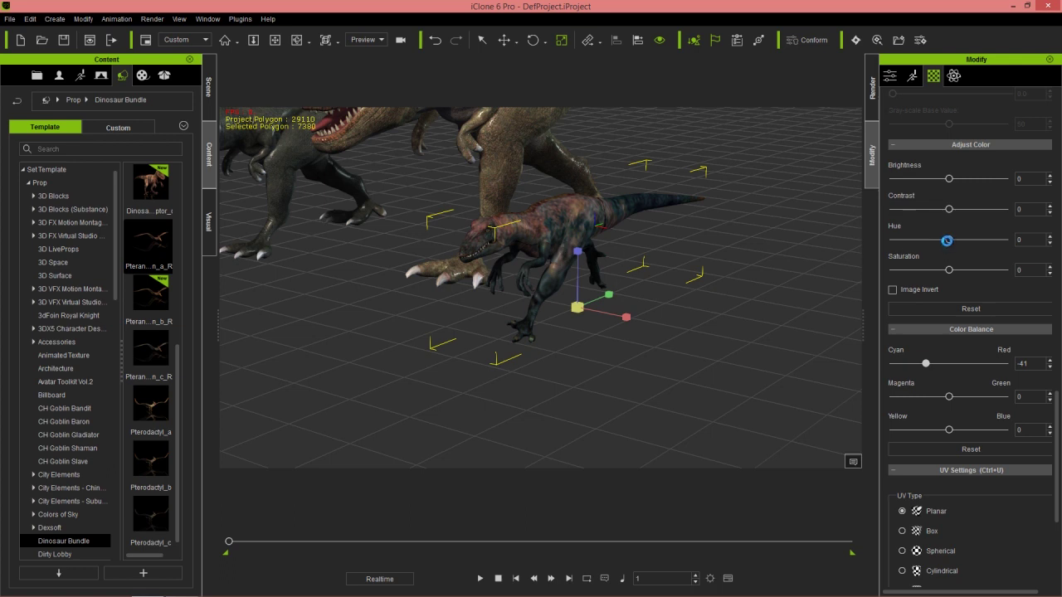
Try Hue values of -33 and about 46 on the raptor, and settle on a Hue of 8
{"action": "left_click", "coordinate": [930, 241]}
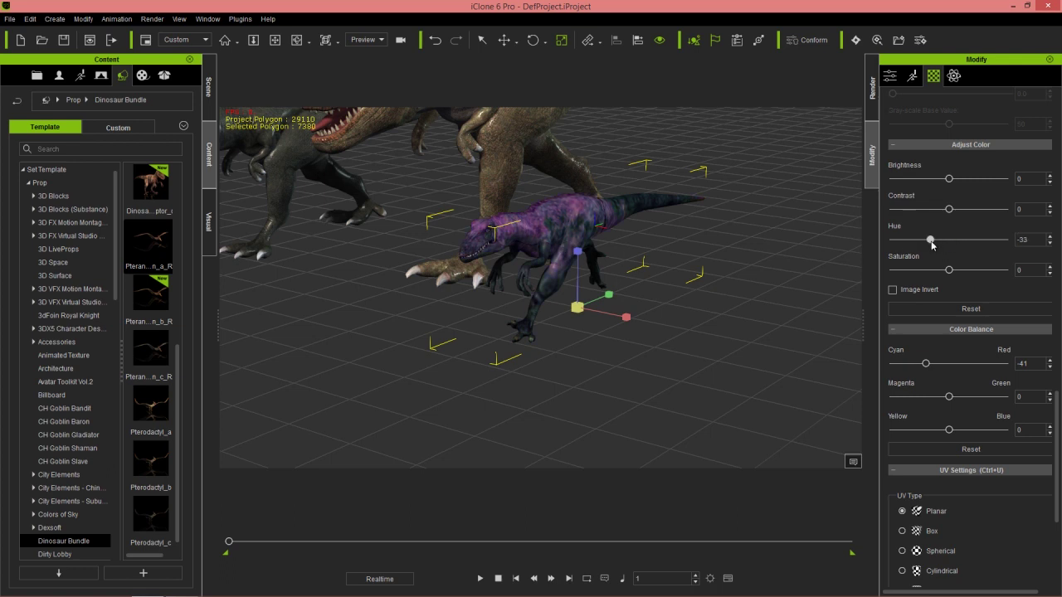
{"action": "left_click_drag", "start_coordinate": [927, 241], "coordinate": [976, 246]}
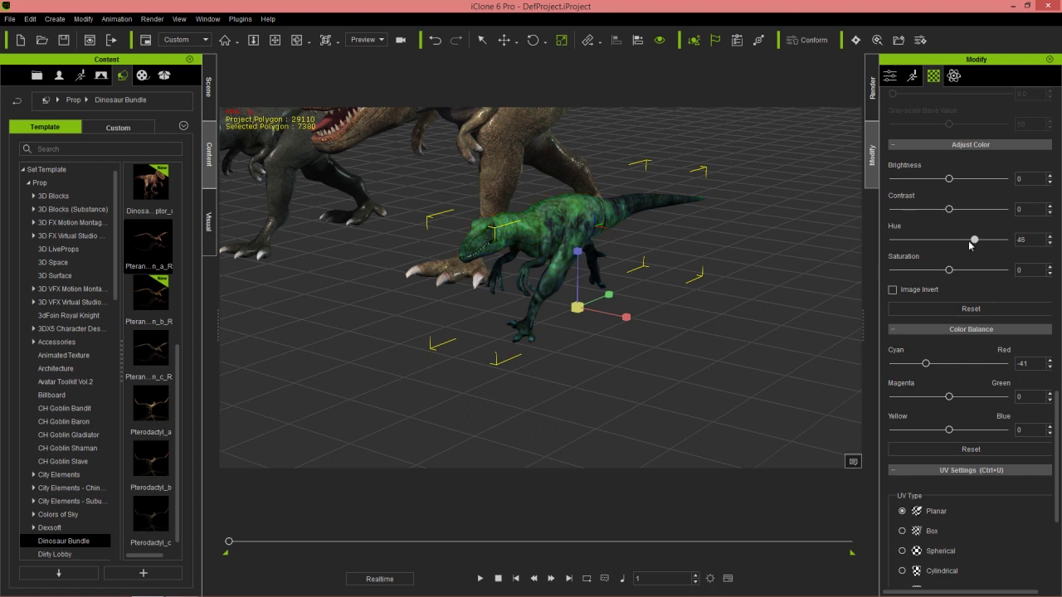
{"action": "left_click", "coordinate": [951, 241]}
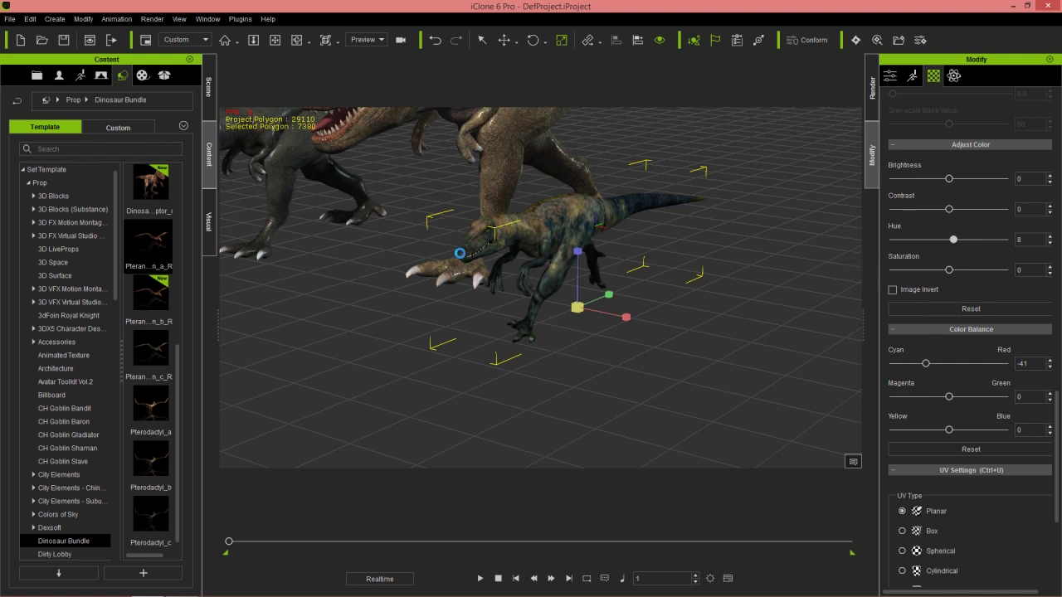
Delete both flying pterosaurs and the dark grey T-Rex from the scene
{"action": "middle_click_drag", "start_coordinate": [541, 309], "coordinate": [603, 356]}
{"action": "middle_click_drag", "start_coordinate": [547, 173], "coordinate": [565, 223]}
{"action": "scroll", "coordinate": [565, 224], "scroll_direction": "down", "scroll_amount": 2}
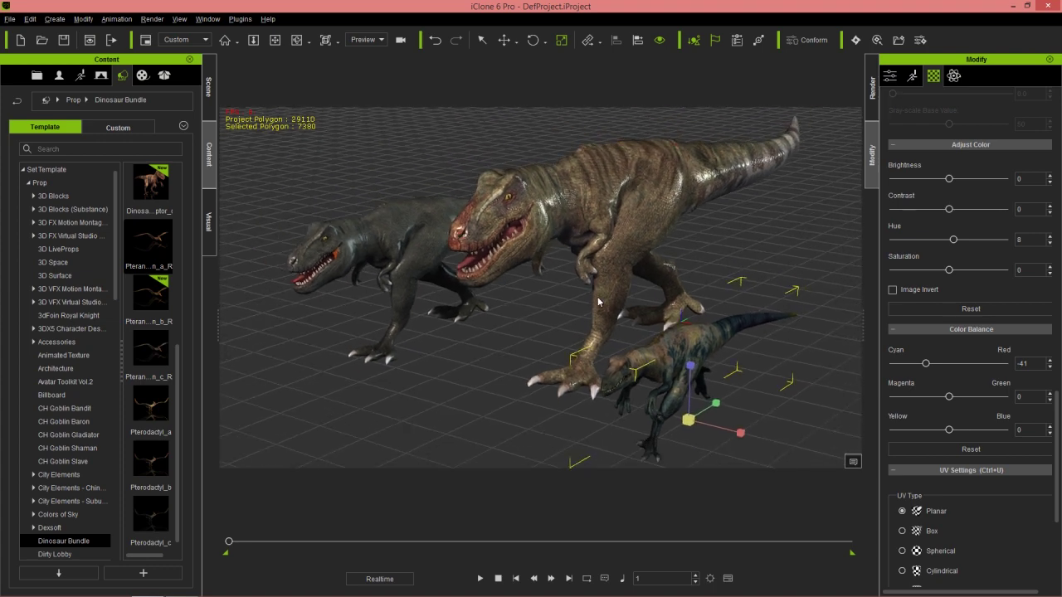
{"action": "right_click_drag", "start_coordinate": [608, 315], "coordinate": [608, 280]}
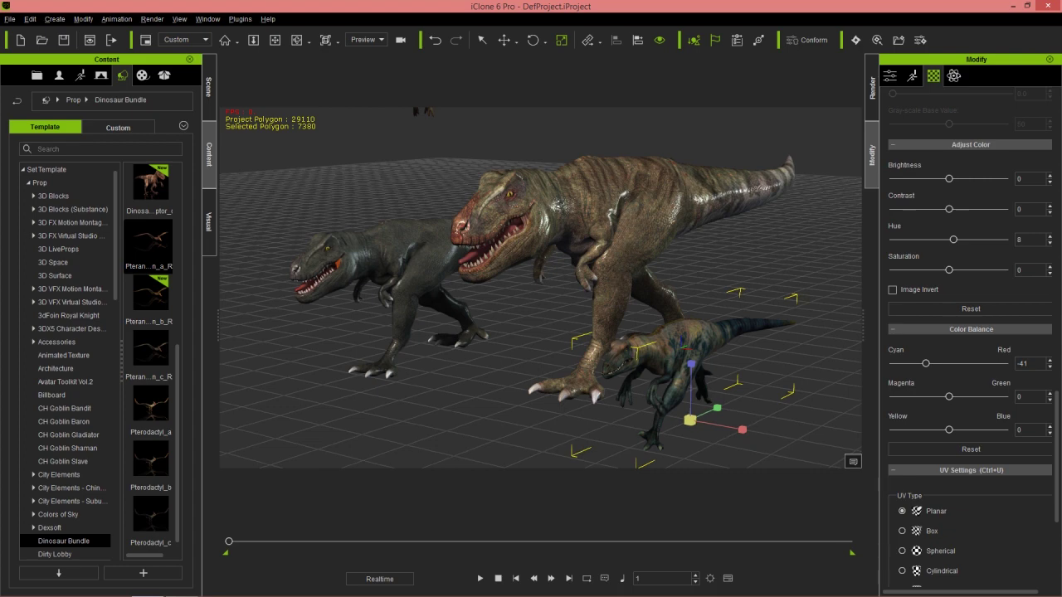
{"action": "scroll", "coordinate": [608, 320], "scroll_direction": "down", "scroll_amount": 3}
{"action": "scroll", "coordinate": [581, 221], "scroll_direction": "down", "scroll_amount": 3}
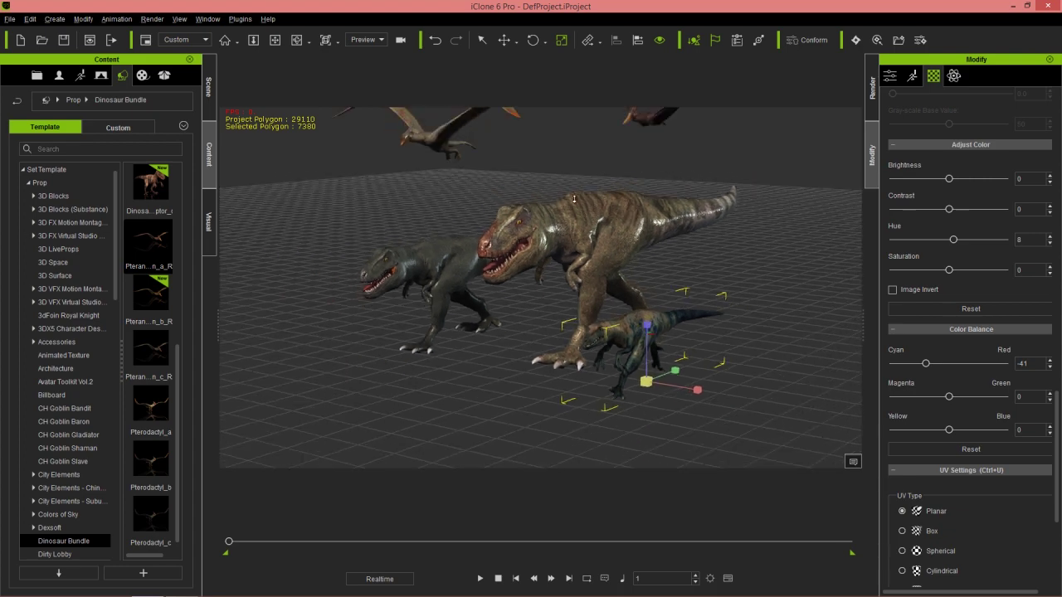
{"action": "scroll", "coordinate": [573, 199], "scroll_direction": "down", "scroll_amount": 3}
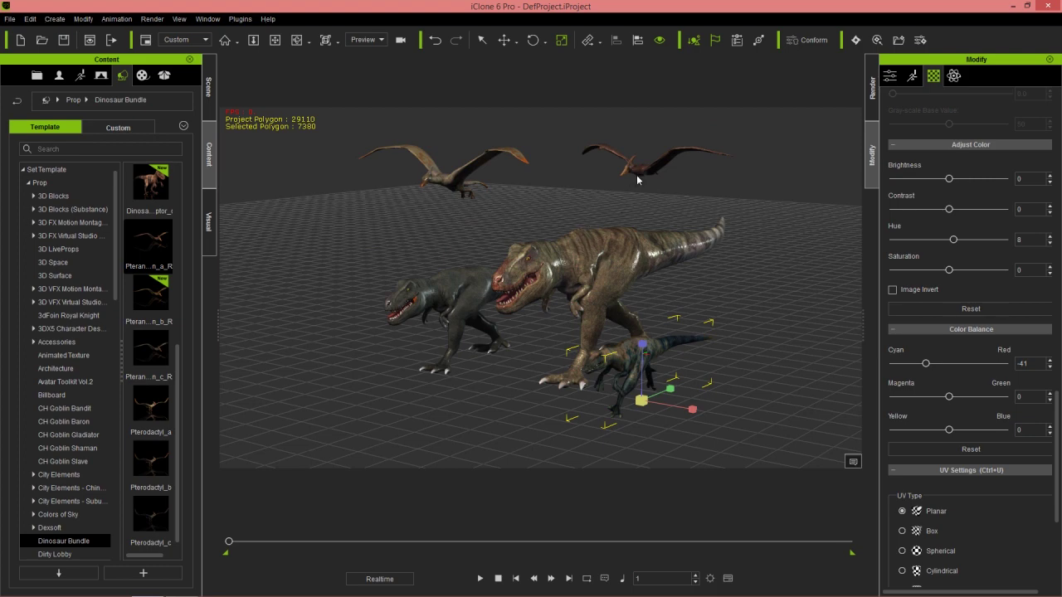
{"action": "left_click", "coordinate": [638, 179]}
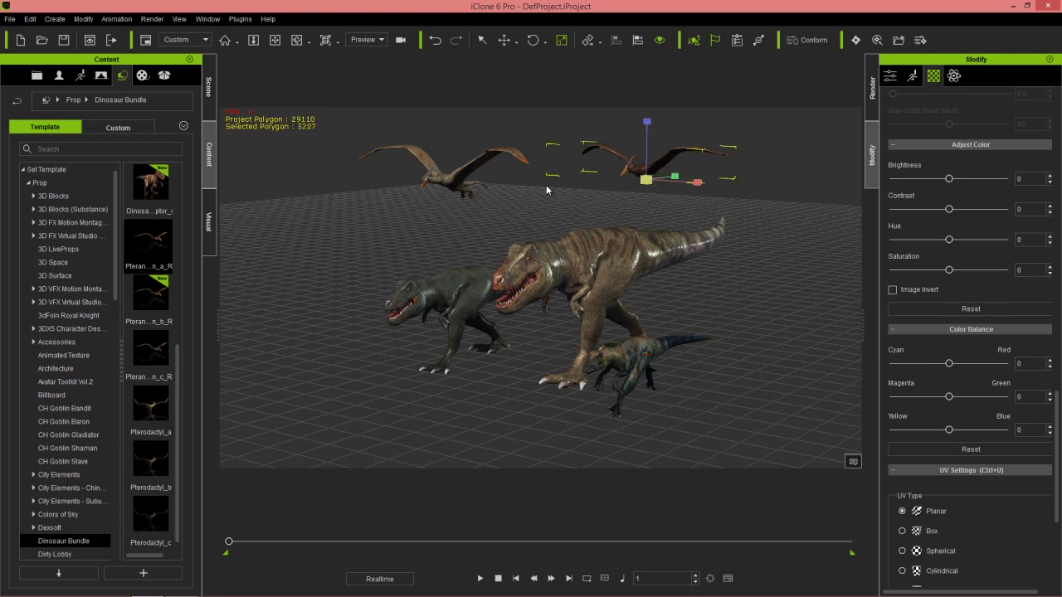
{"action": "left_click", "coordinate": [456, 187]}
{"action": "left_click", "coordinate": [462, 305], "text": "ctrl"}
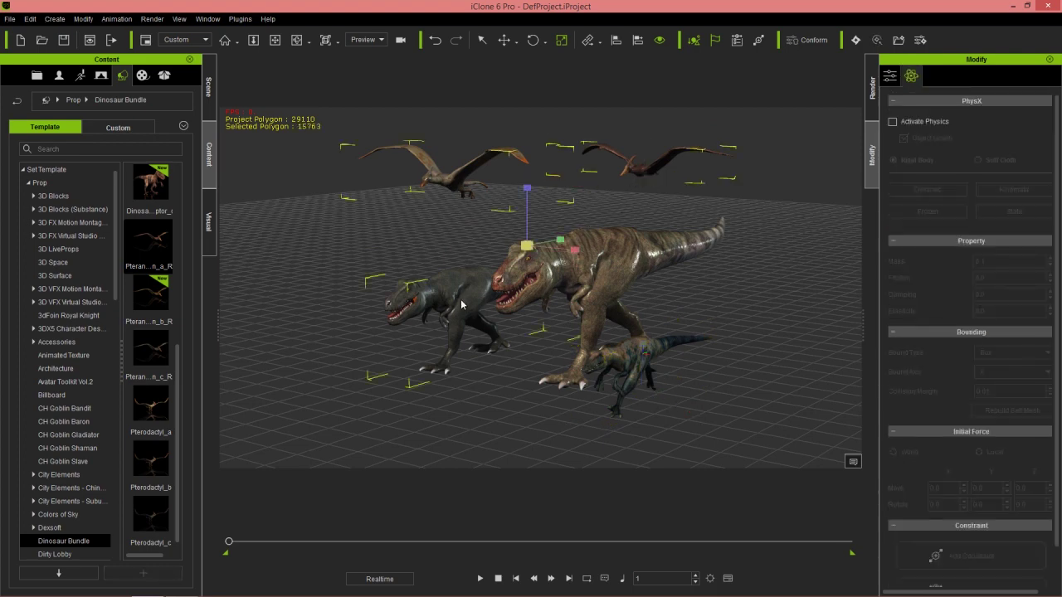
{"action": "key", "text": "Delete"}
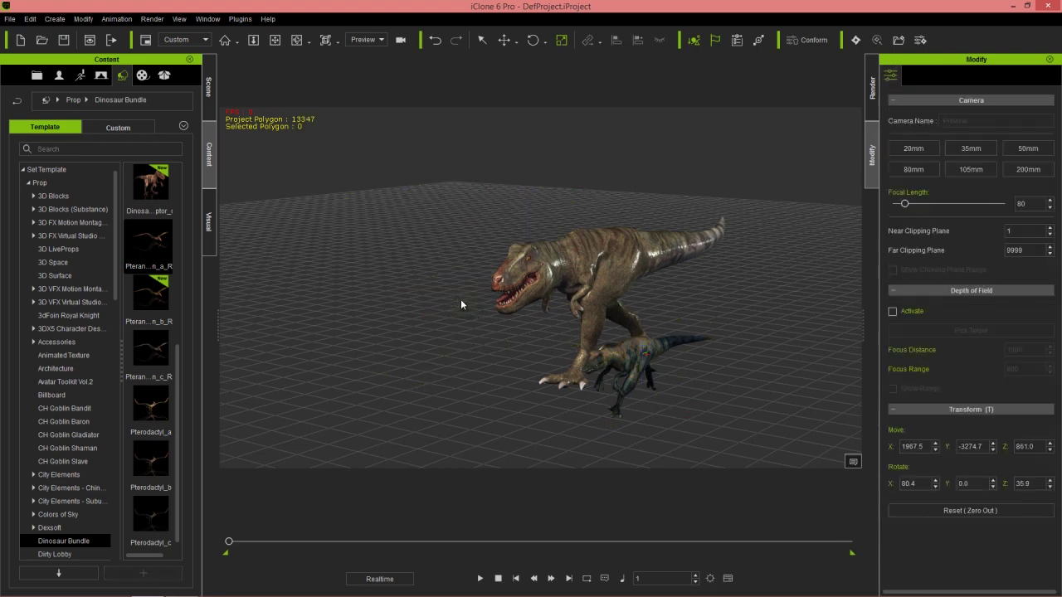
Delete the recolored raptor standing beside the striped T-Rex
{"action": "left_click_drag", "start_coordinate": [624, 388], "coordinate": [606, 286], "text": "alt"}
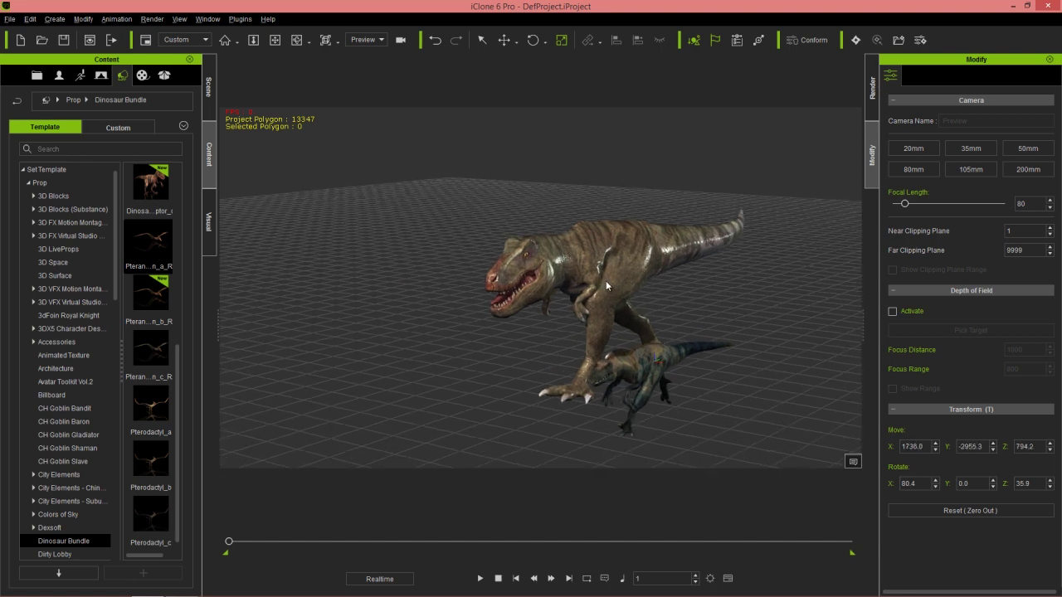
{"action": "left_click", "coordinate": [648, 368]}
{"action": "key", "text": "Delete"}
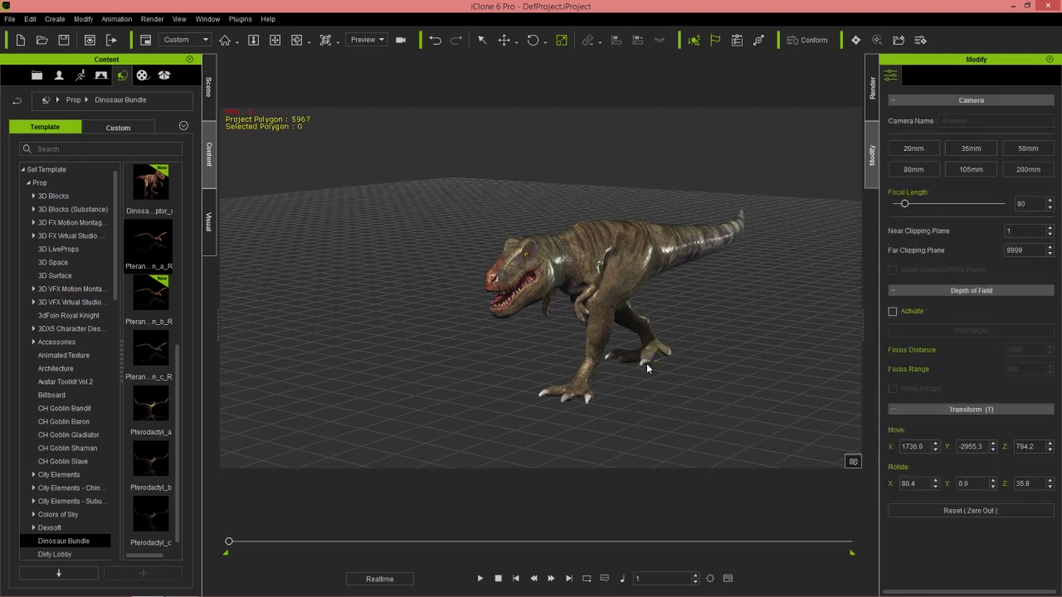
Select the striped T-Rex, activate the Move tool and preview its walking animation
{"action": "left_click", "coordinate": [611, 263]}
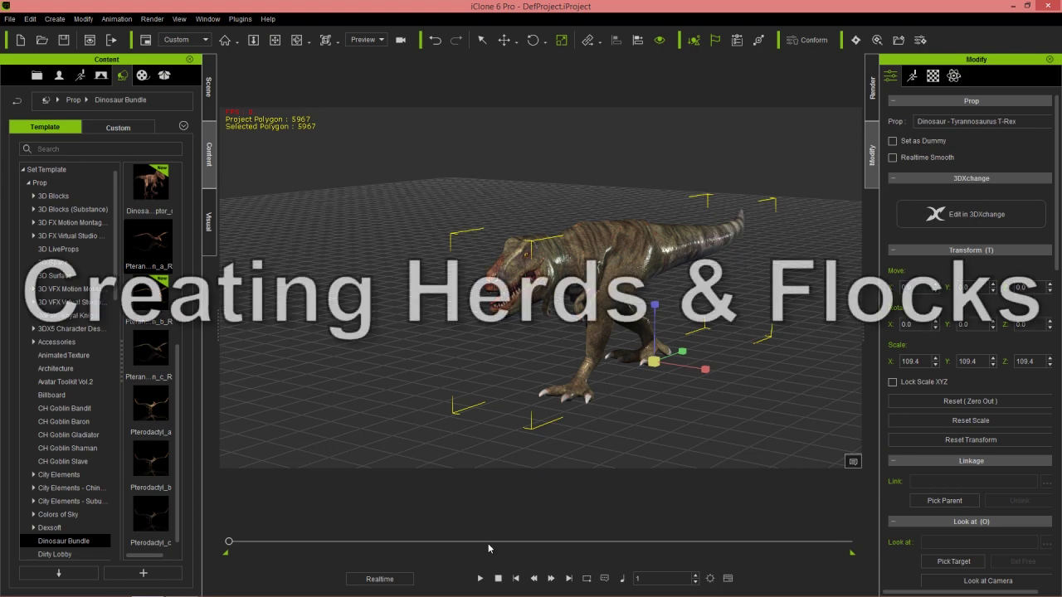
{"action": "key", "text": "w"}
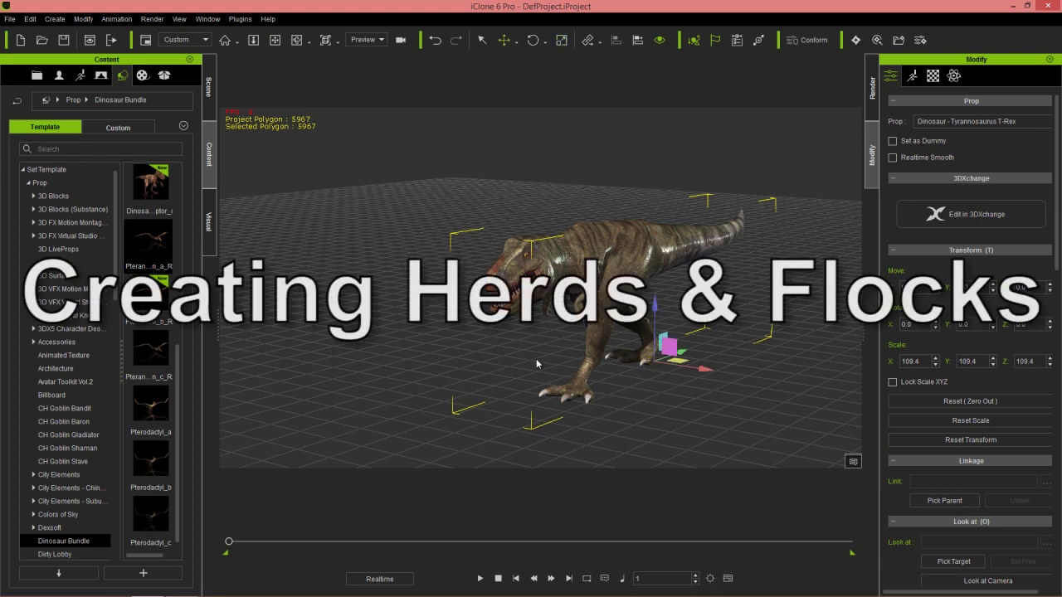
{"action": "middle_click_drag", "start_coordinate": [543, 362], "coordinate": [557, 240]}
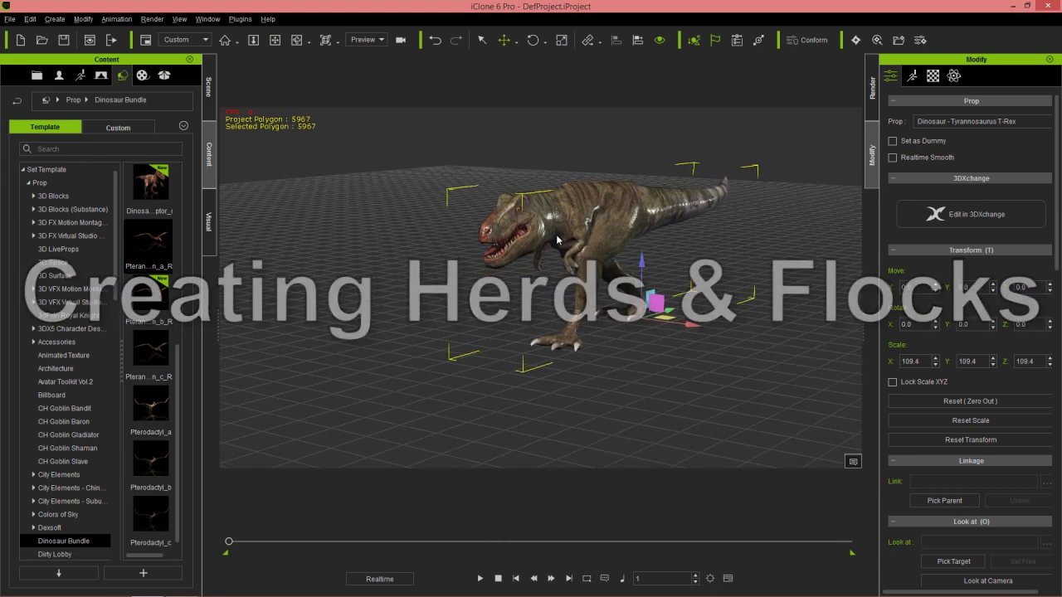
{"action": "right_click_drag", "start_coordinate": [556, 239], "coordinate": [567, 315]}
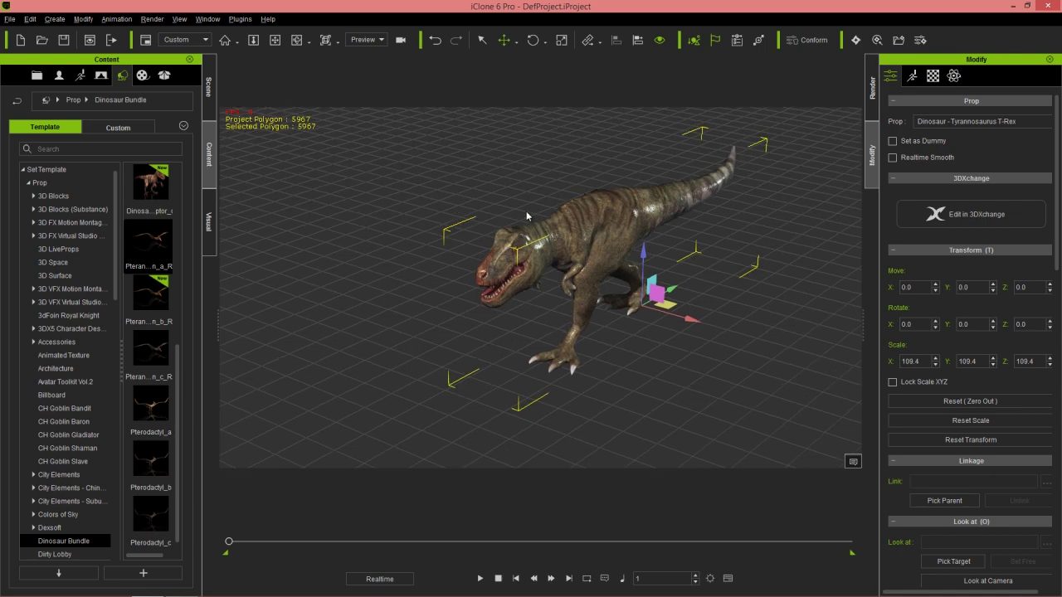
{"action": "left_click", "coordinate": [480, 579]}
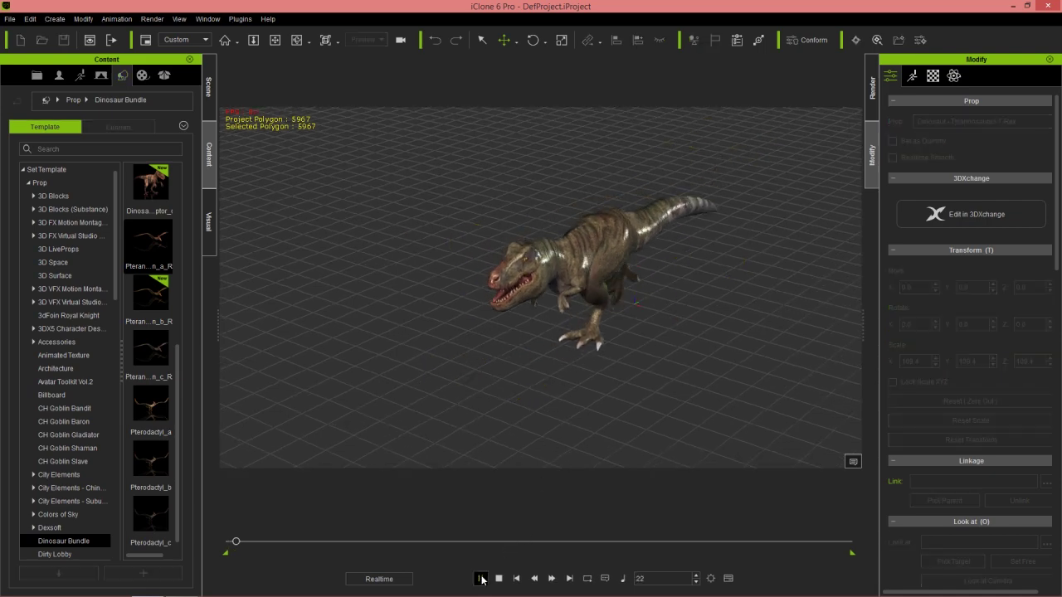
{"action": "left_click", "coordinate": [498, 578]}
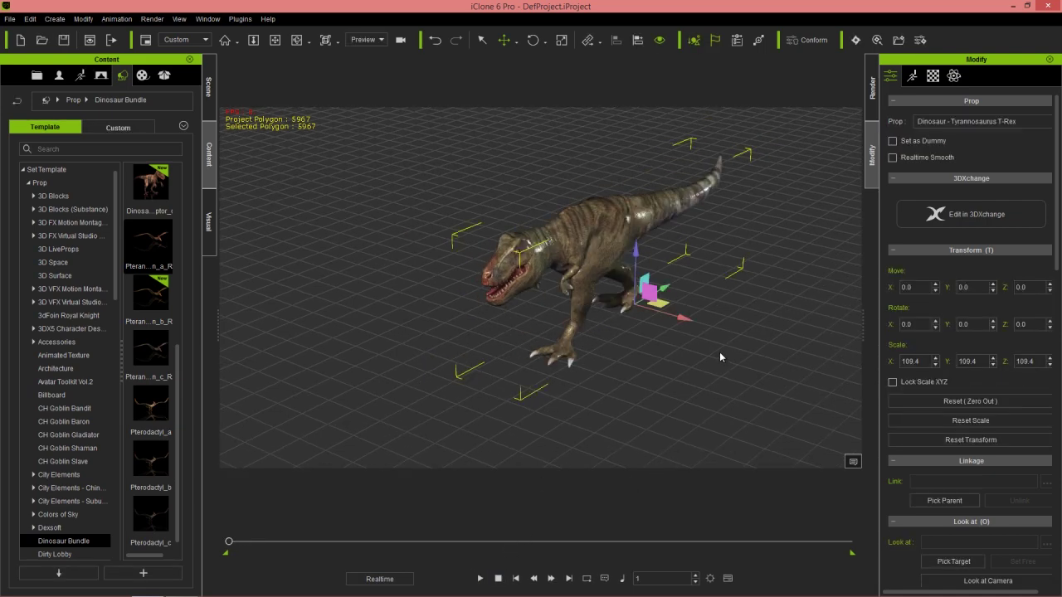
Duplicate the T-Rex, placing the copy at X -460.5, and scale it uniformly to 81.2
{"action": "left_click_drag", "start_coordinate": [678, 319], "coordinate": [568, 285], "text": "shift"}
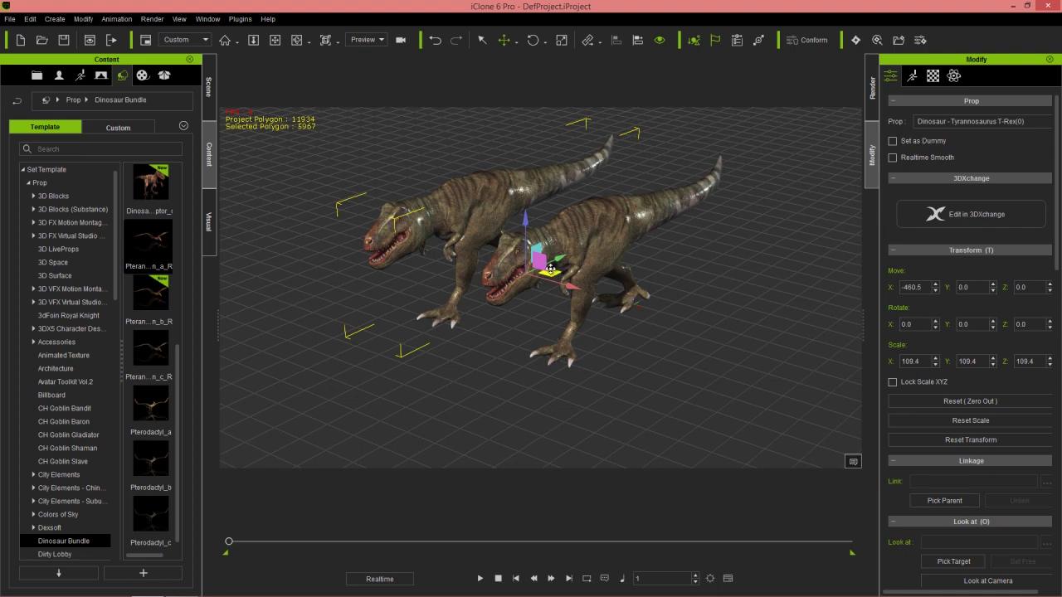
{"action": "key", "text": "r"}
{"action": "left_click_drag", "start_coordinate": [521, 282], "coordinate": [531, 288]}
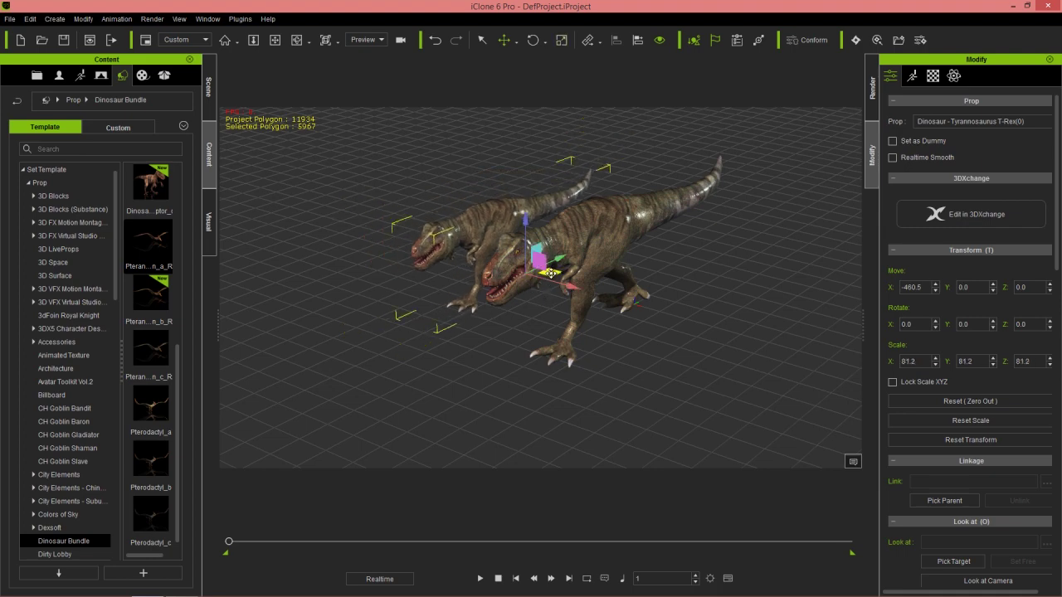
{"action": "left_click_drag", "start_coordinate": [551, 274], "coordinate": [450, 373], "text": "shift"}
{"action": "key", "text": "ctrl+z"}
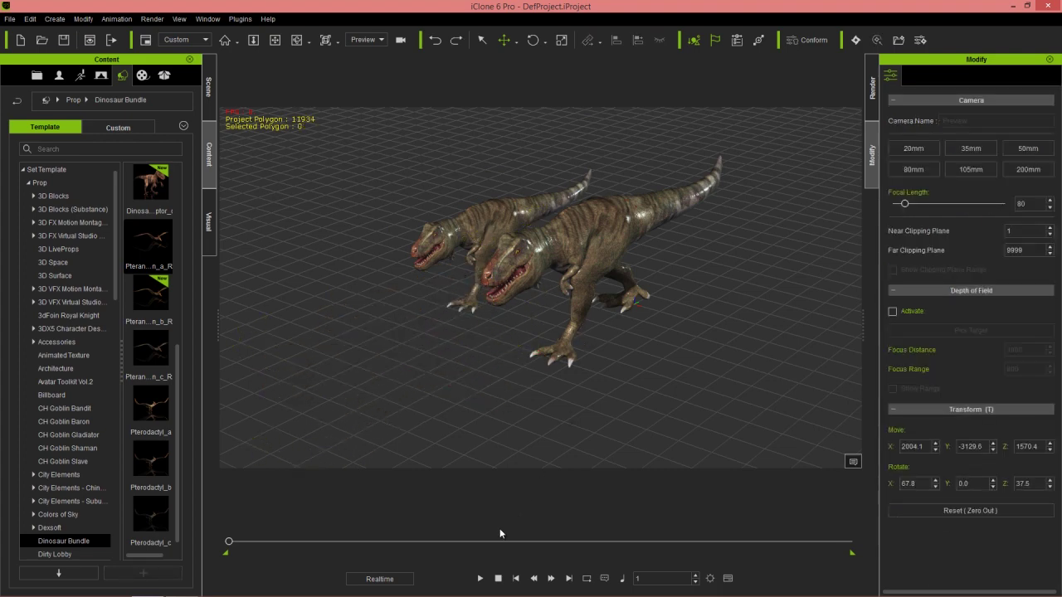
Play the animation to compare how both T-Rexes walk, and stop playback
{"action": "left_click", "coordinate": [480, 578]}
{"action": "right_click_drag", "start_coordinate": [540, 241], "coordinate": [519, 331]}
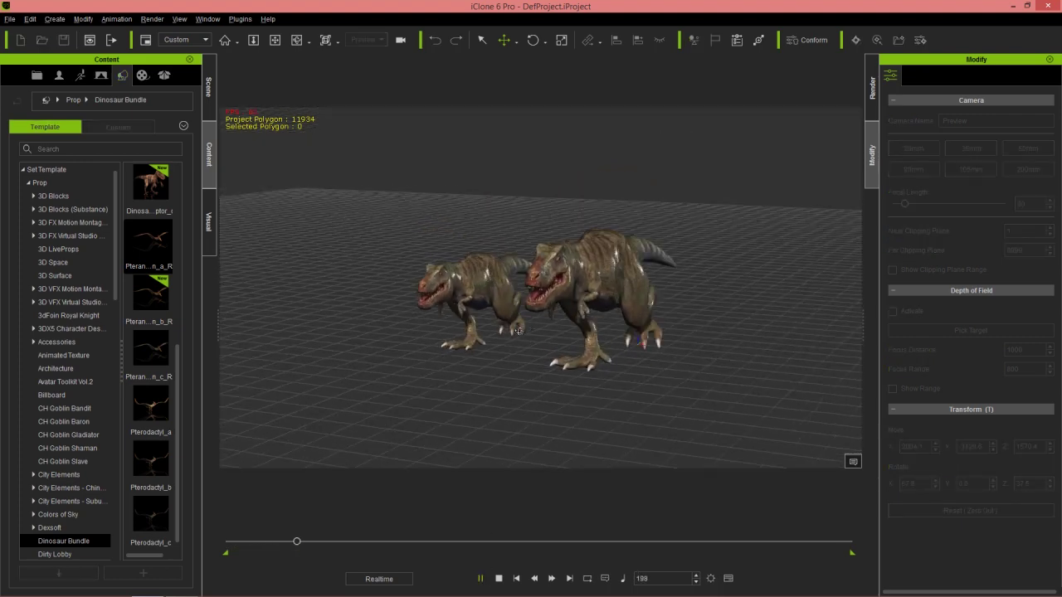
{"action": "left_click", "coordinate": [498, 578]}
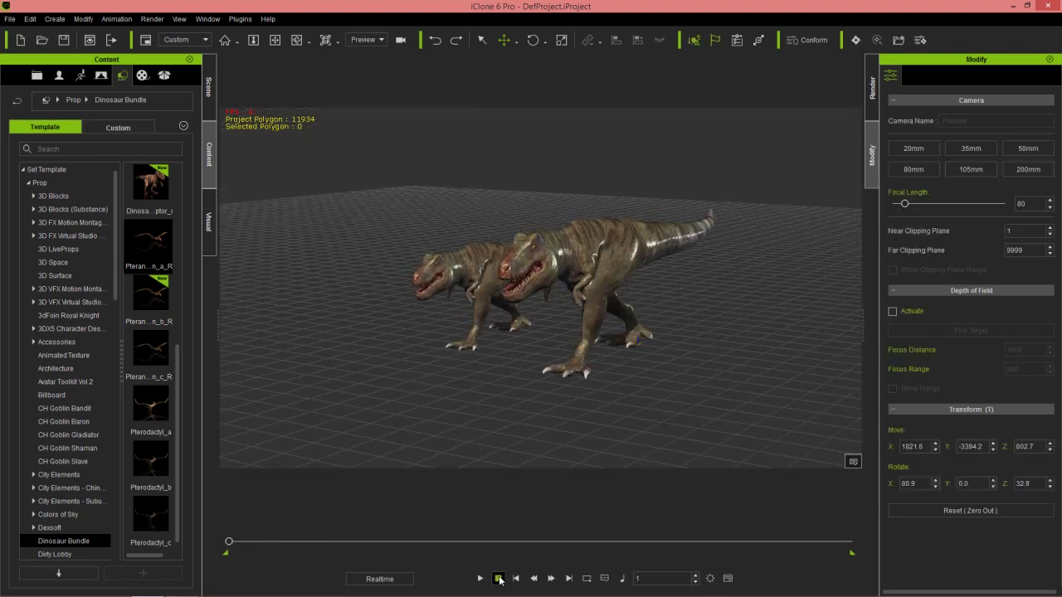
Review the Perform animations available for the larger T-Rex, including loopWalk
{"action": "left_click", "coordinate": [471, 272]}
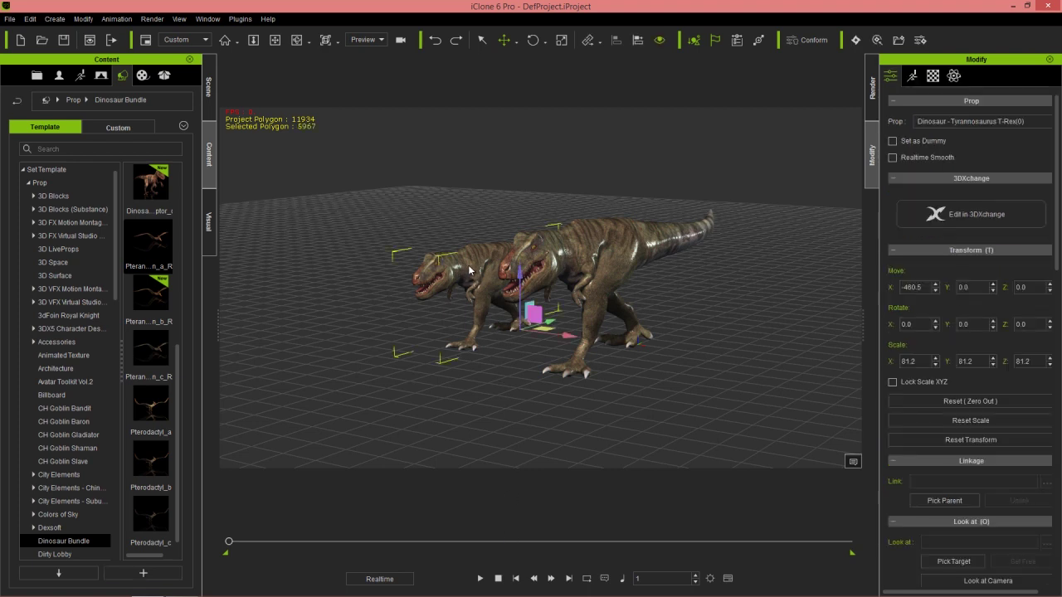
{"action": "left_click", "coordinate": [582, 260]}
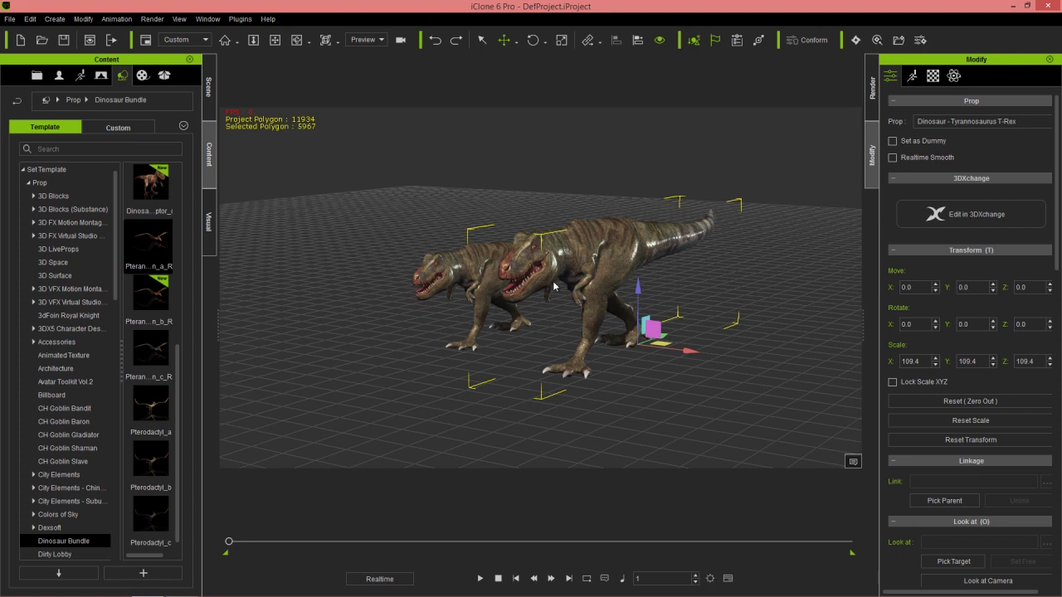
{"action": "right_click", "coordinate": [586, 259]}
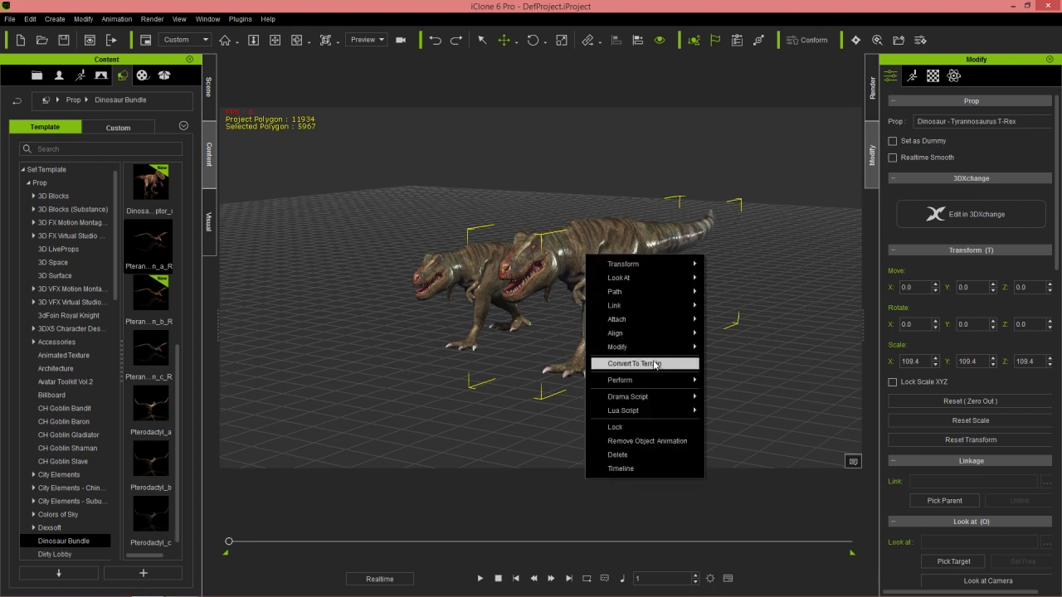
{"action": "mouse_move", "coordinate": [651, 380]}
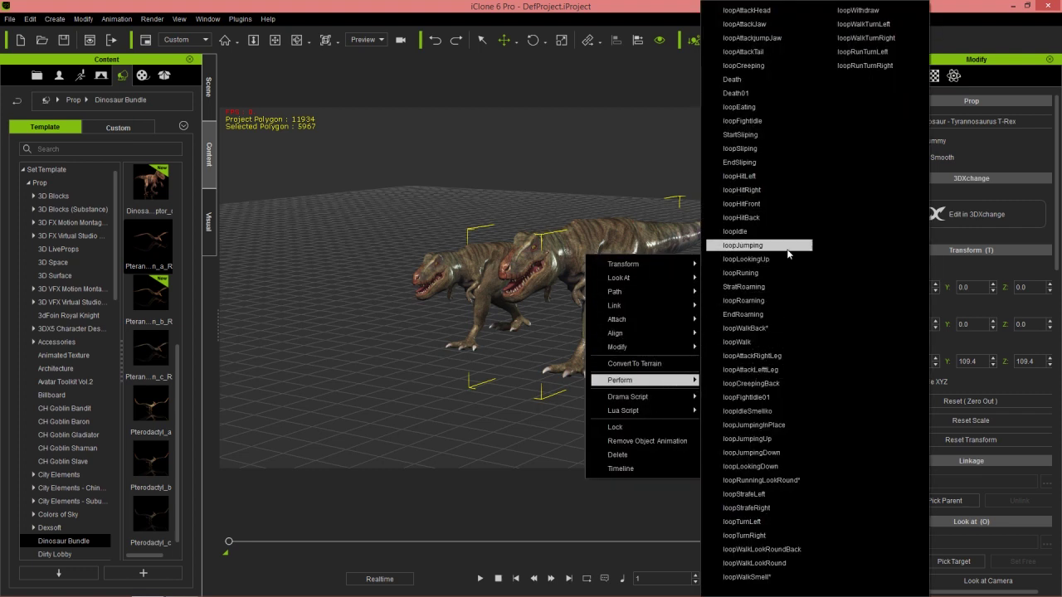
{"action": "left_click", "coordinate": [747, 342]}
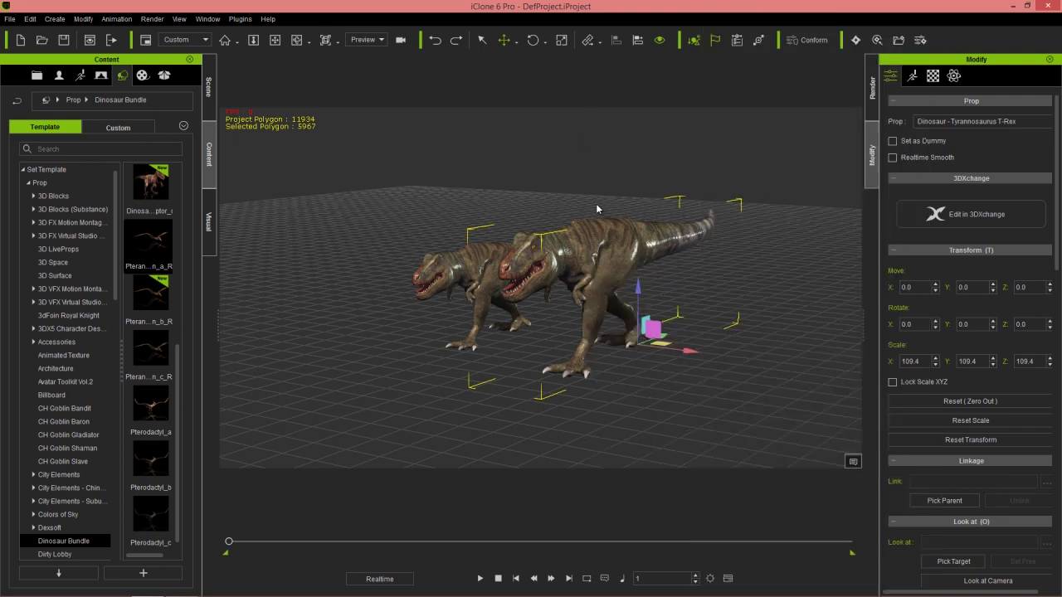
Open the timeline and show the Animation track for the smaller T-Rex
{"action": "key", "text": "F3"}
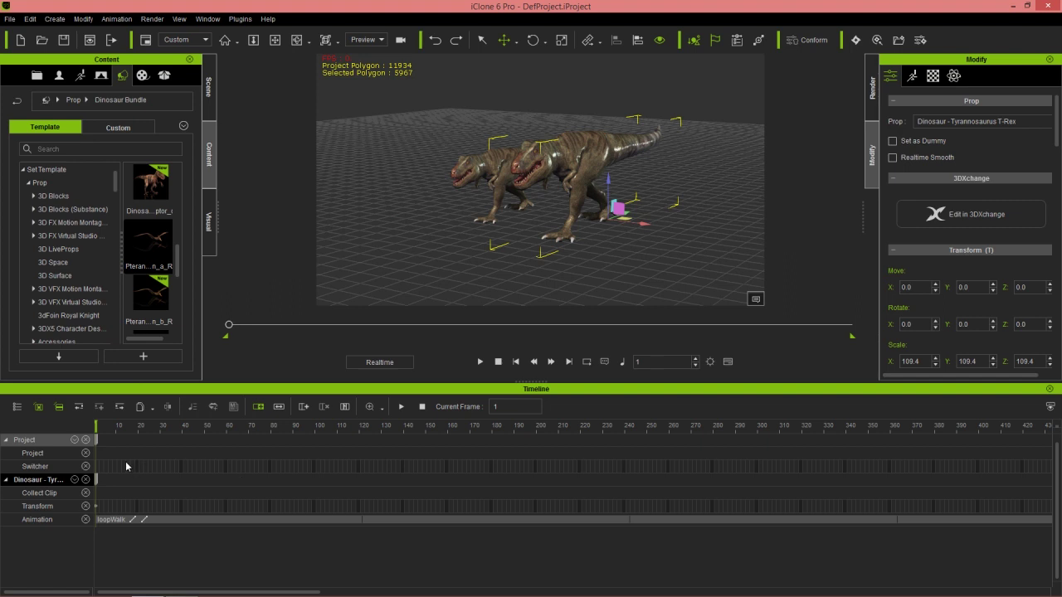
{"action": "left_click", "coordinate": [75, 480]}
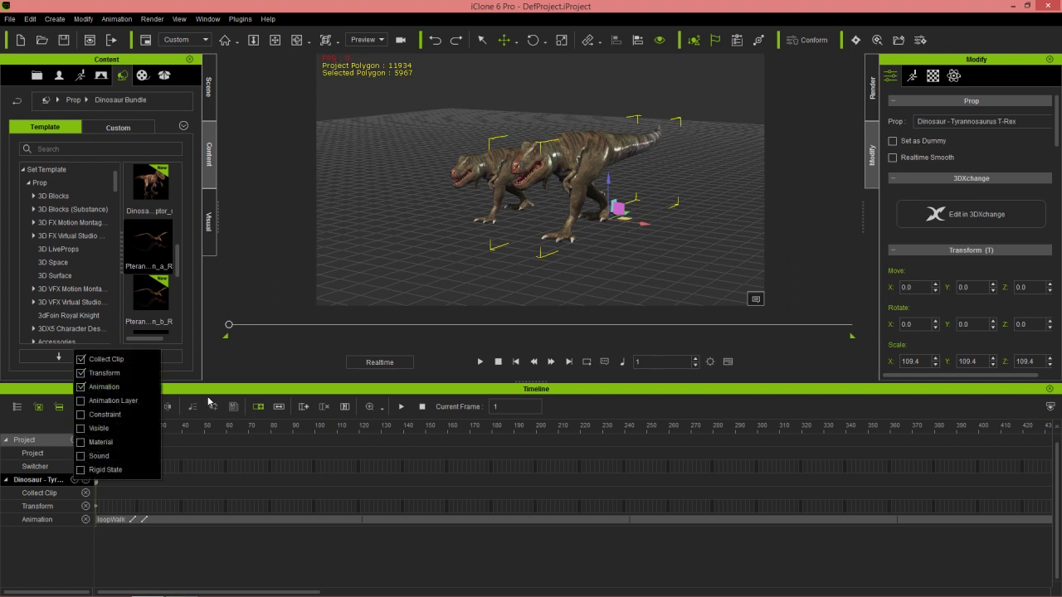
{"action": "left_click", "coordinate": [243, 395]}
{"action": "scroll", "coordinate": [233, 504], "scroll_direction": "down", "scroll_amount": 4}
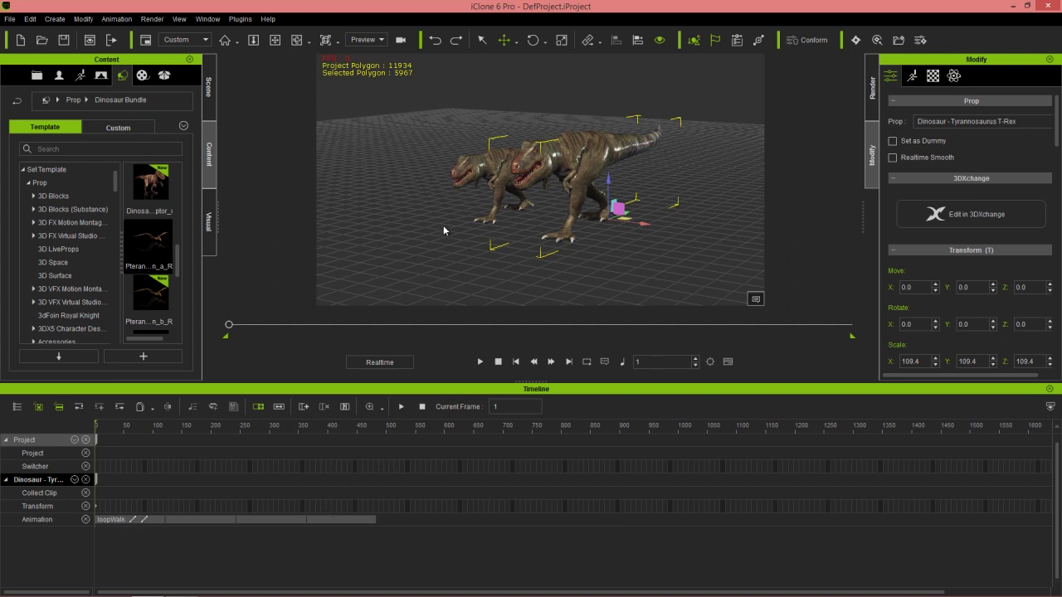
{"action": "left_click", "coordinate": [480, 168]}
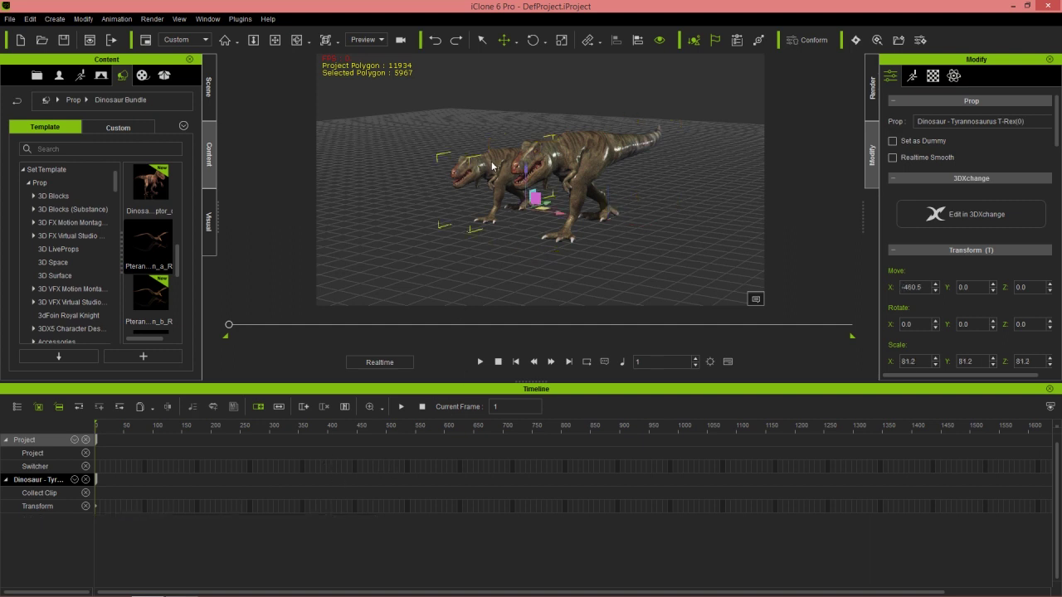
{"action": "left_click", "coordinate": [75, 479]}
{"action": "left_click", "coordinate": [106, 386]}
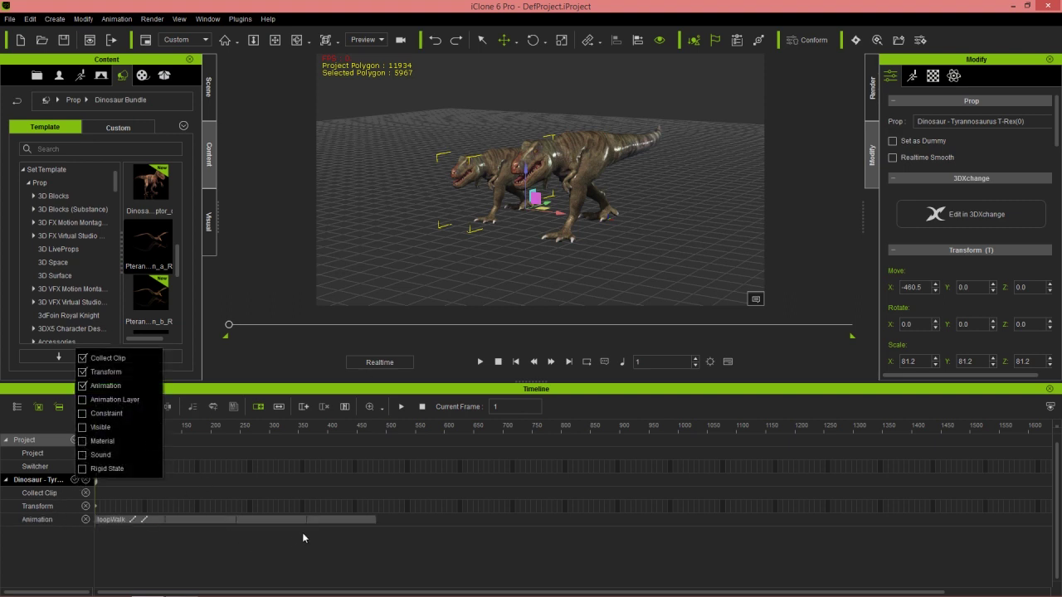
Compress the smaller T-Rex's loopWalk clip to end at about frame 380, and preview the playback
{"action": "left_click", "coordinate": [327, 517]}
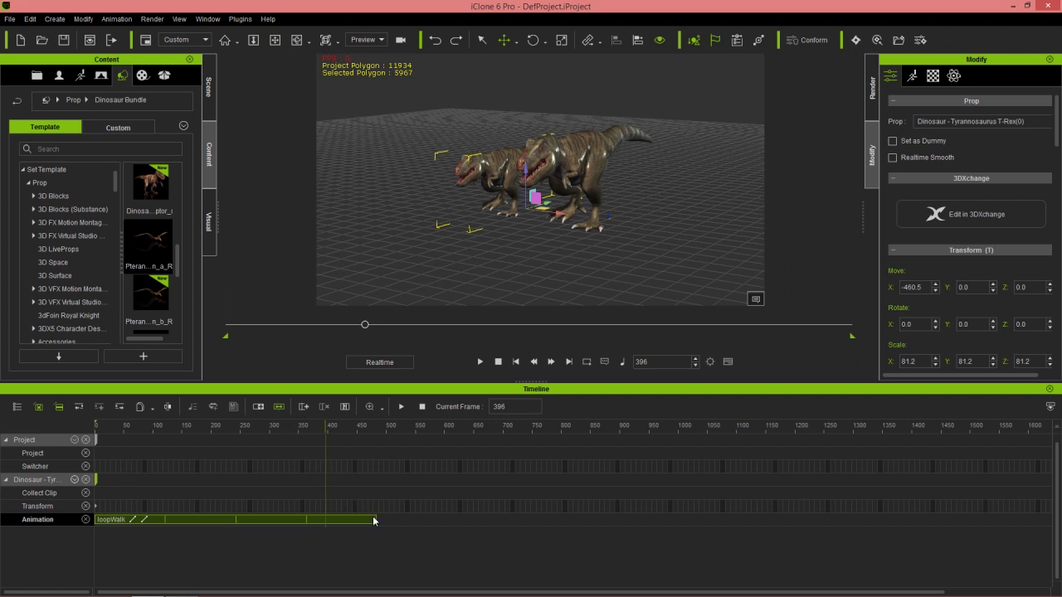
{"action": "left_click_drag", "start_coordinate": [375, 518], "coordinate": [327, 517]}
{"action": "left_click_drag", "start_coordinate": [316, 426], "coordinate": [97, 425]}
{"action": "key", "text": "space"}
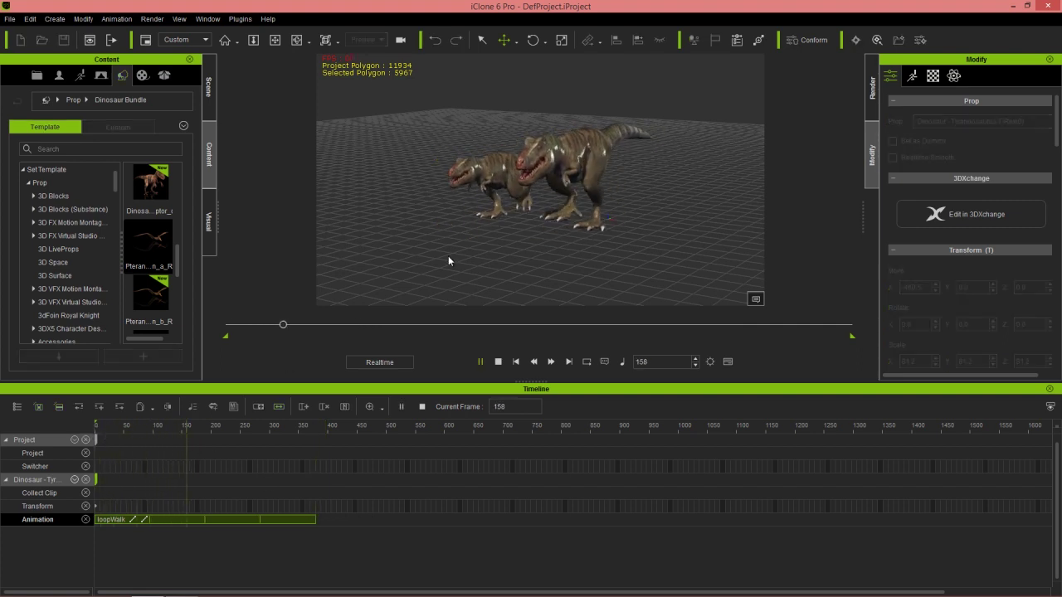
{"action": "left_click", "coordinate": [521, 194]}
{"action": "left_click", "coordinate": [498, 362]}
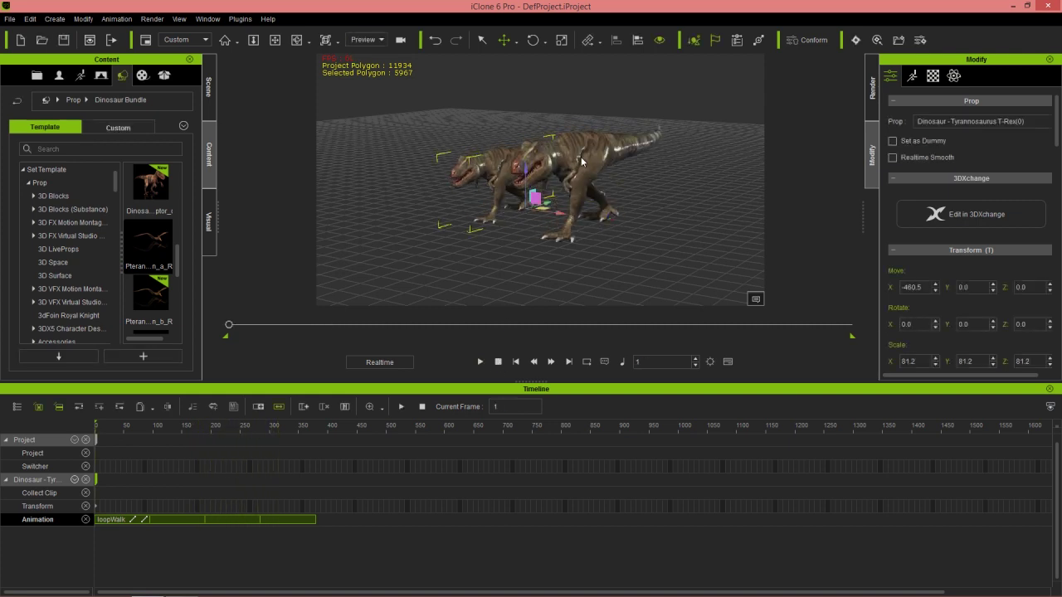
Reduce the larger T-Rex's material Specular and set the smaller T-Rex's Specular to 35
{"action": "left_click", "coordinate": [586, 169]}
{"action": "right_click_drag", "start_coordinate": [604, 217], "coordinate": [524, 4], "text": "alt"}
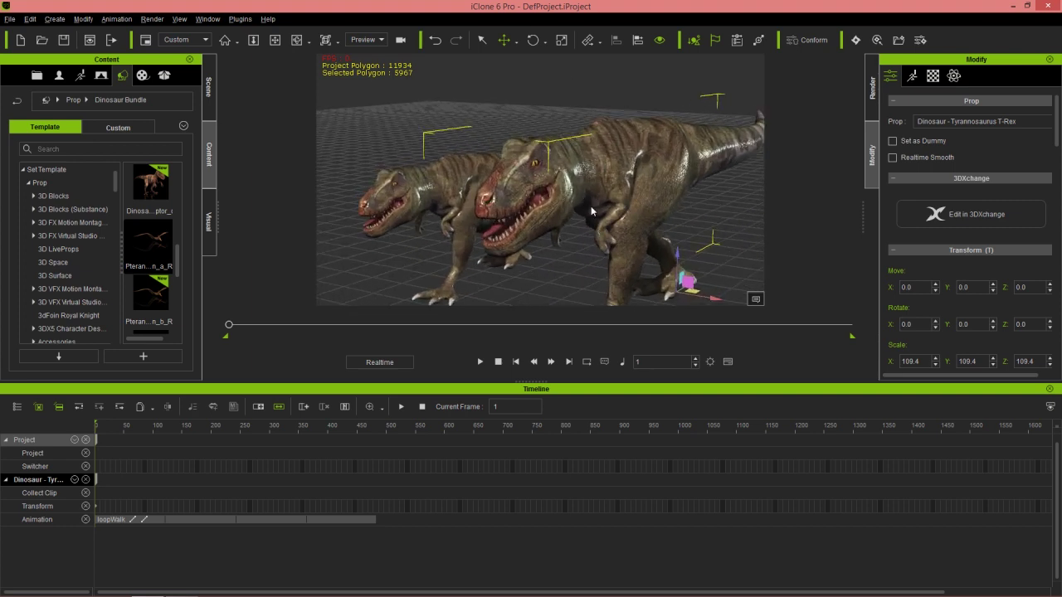
{"action": "left_click", "coordinate": [933, 76]}
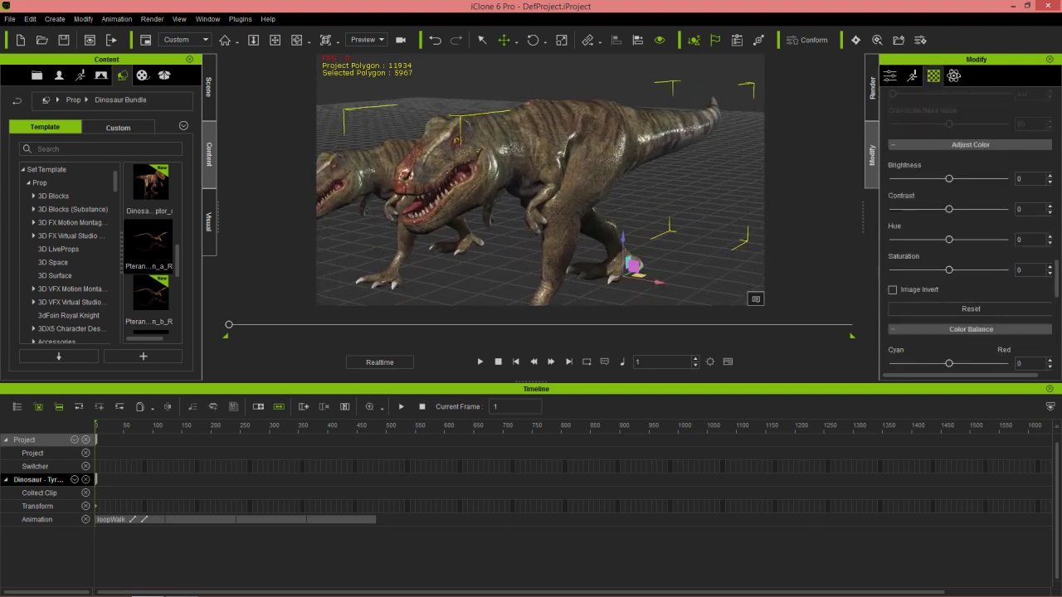
{"action": "scroll", "coordinate": [994, 217], "scroll_direction": "up", "scroll_amount": 5}
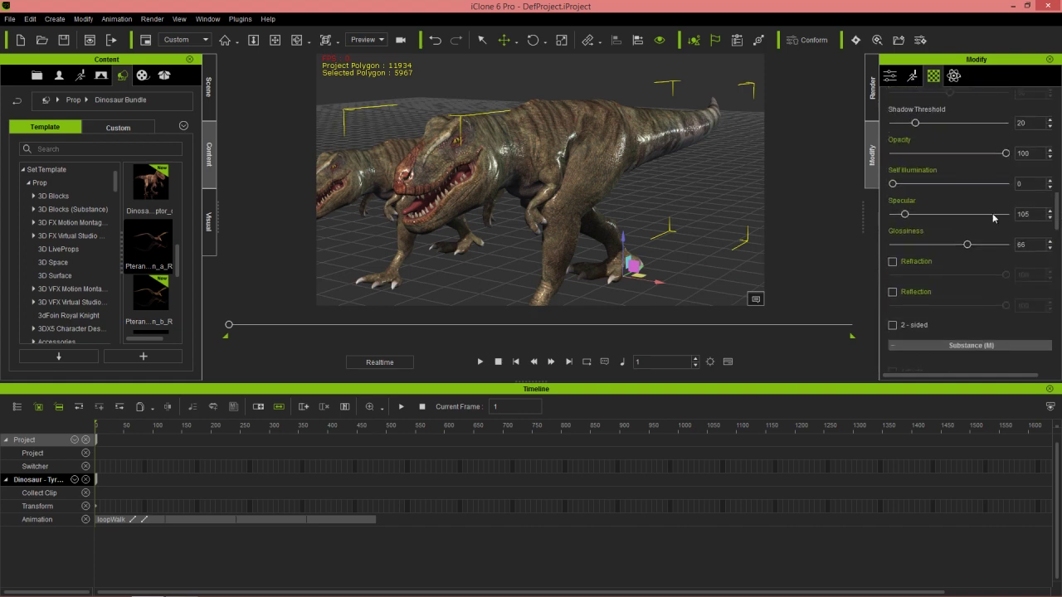
{"action": "left_click_drag", "start_coordinate": [907, 217], "coordinate": [903, 218]}
{"action": "left_click", "coordinate": [350, 170]}
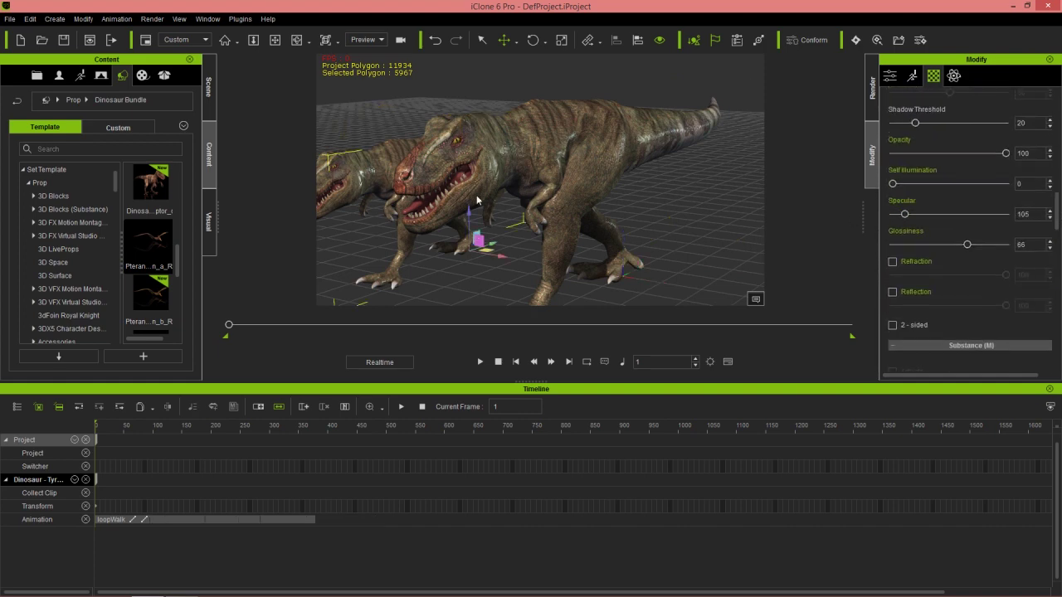
{"action": "left_click_drag", "start_coordinate": [905, 215], "coordinate": [897, 218]}
Duplicate the smaller T-Rex to open ground beside the pair and scale the copy up well beyond the other two
{"action": "scroll", "coordinate": [475, 206], "scroll_direction": "down", "scroll_amount": 6}
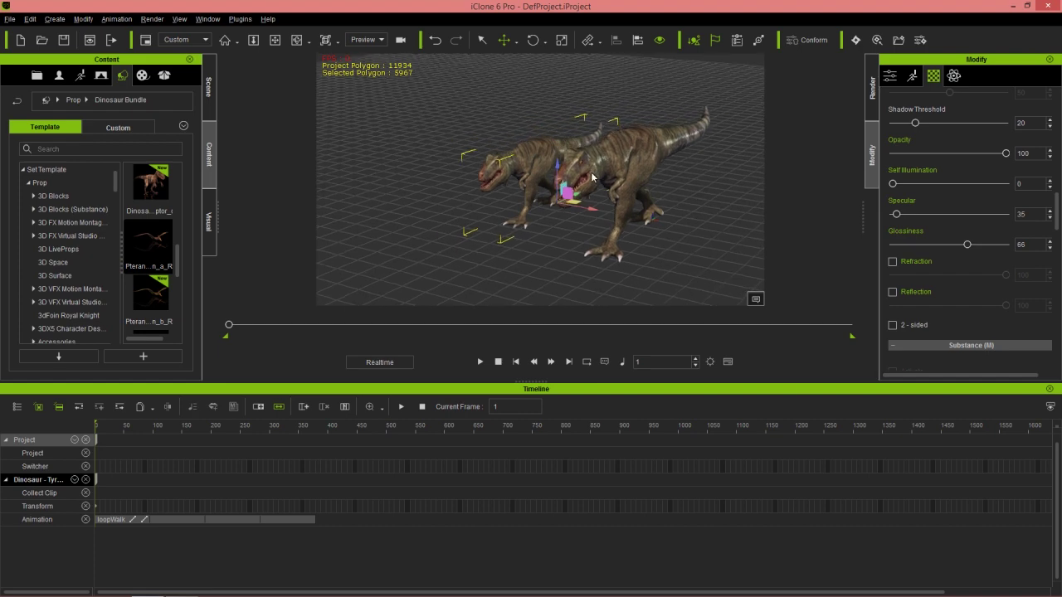
{"action": "left_click_drag", "start_coordinate": [578, 213], "coordinate": [522, 136], "text": "ctrl"}
{"action": "key", "text": "r"}
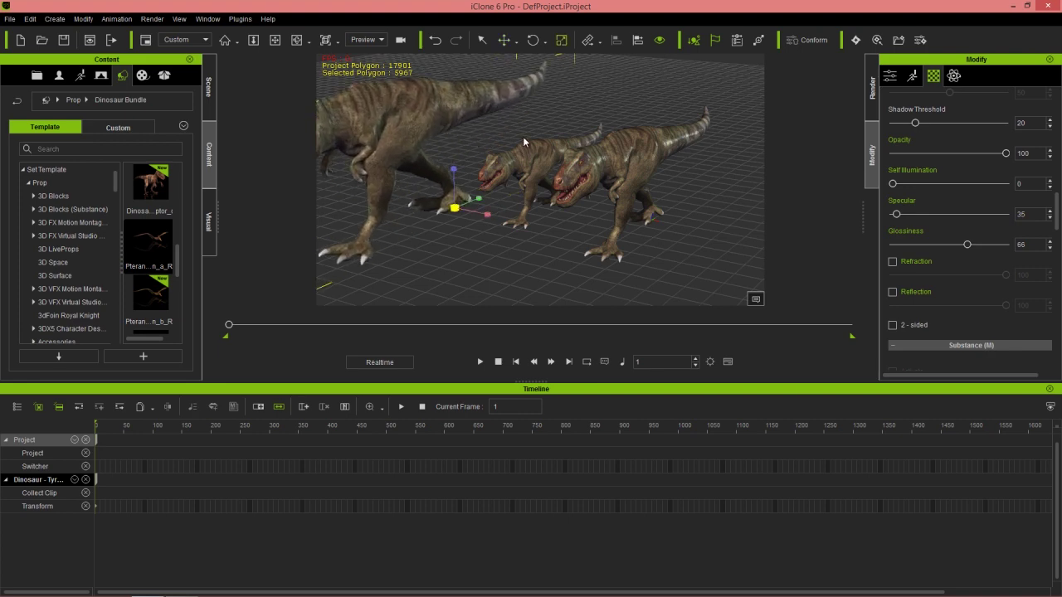
{"action": "middle_click_drag", "start_coordinate": [486, 202], "coordinate": [603, 214]}
{"action": "scroll", "coordinate": [590, 211], "scroll_direction": "down", "scroll_amount": 2}
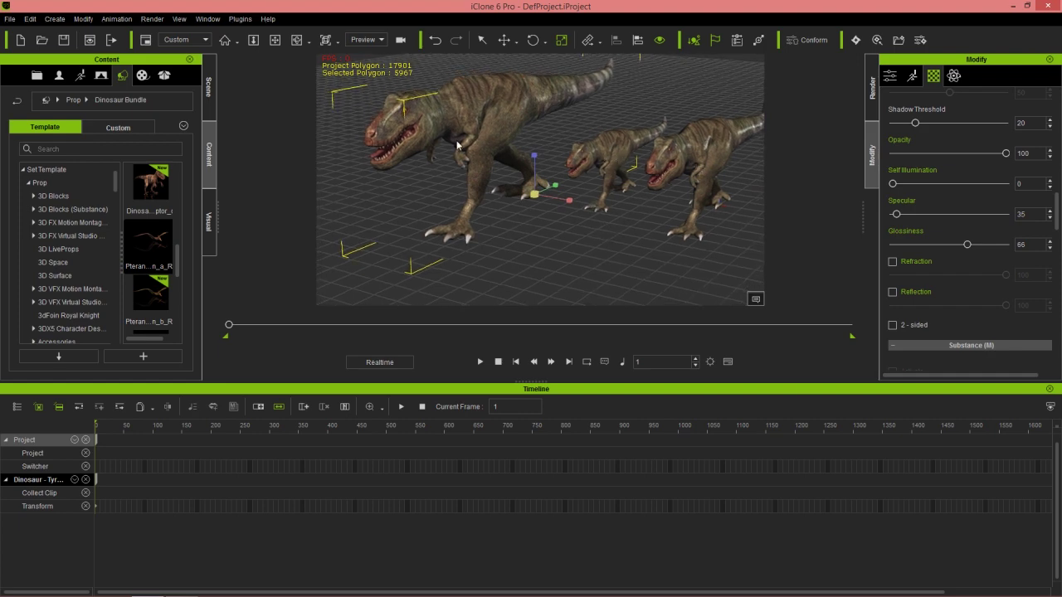
Show the largest T-Rex's Animation track, stretch its loopWalk clip to about frame 900, and play the result
{"action": "left_click", "coordinate": [74, 480]}
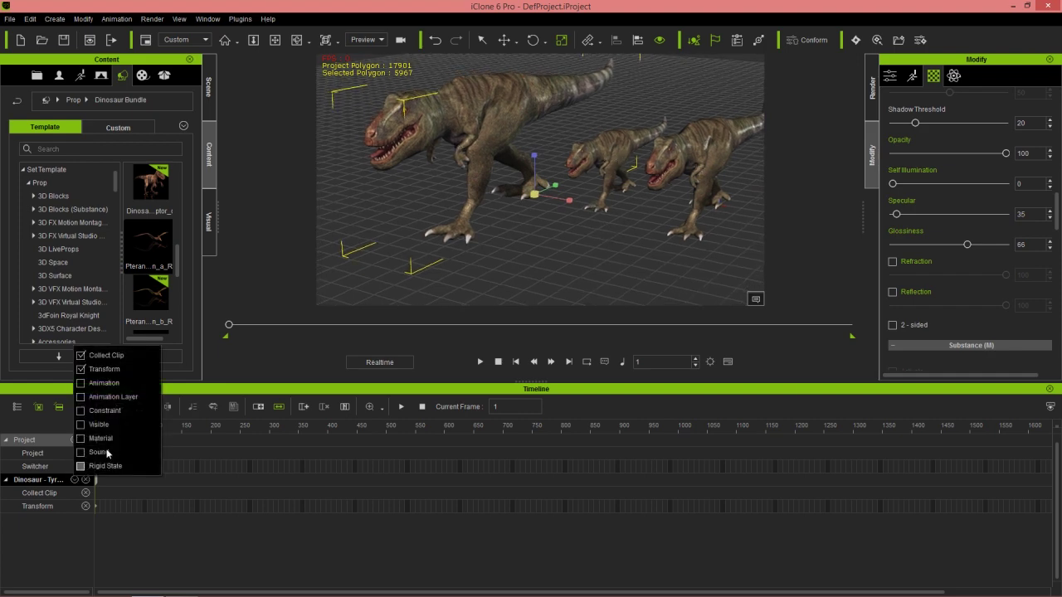
{"action": "left_click", "coordinate": [103, 385]}
{"action": "left_click", "coordinate": [283, 519]}
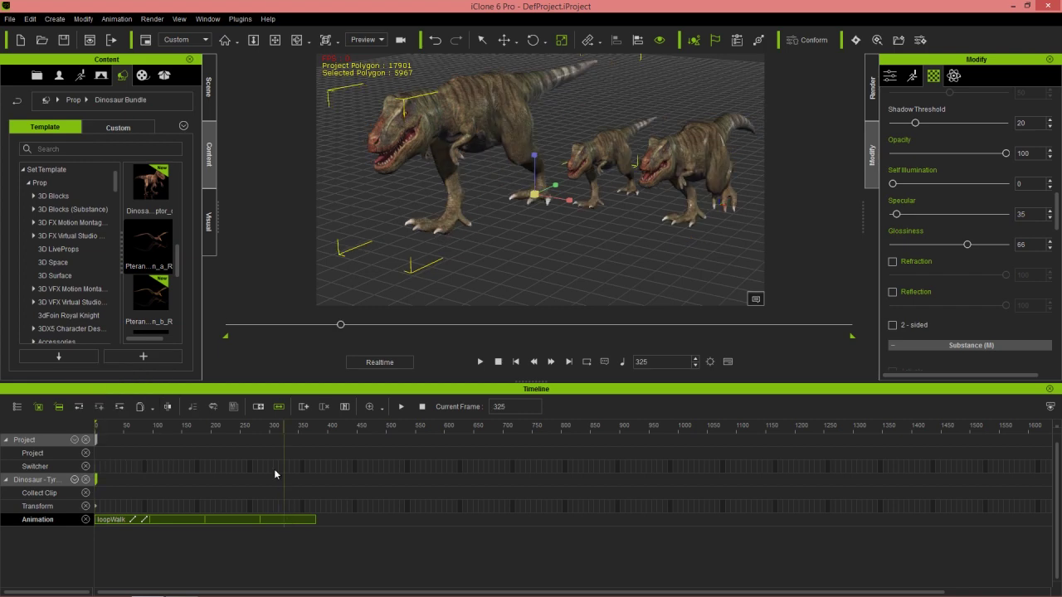
{"action": "left_click_drag", "start_coordinate": [319, 523], "coordinate": [623, 521]}
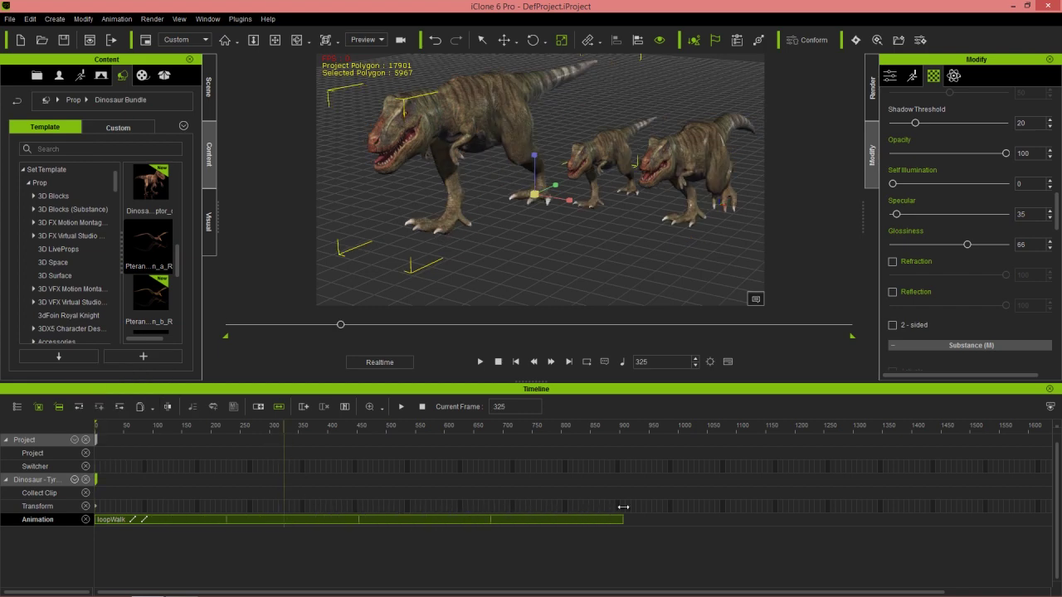
{"action": "key", "text": "space"}
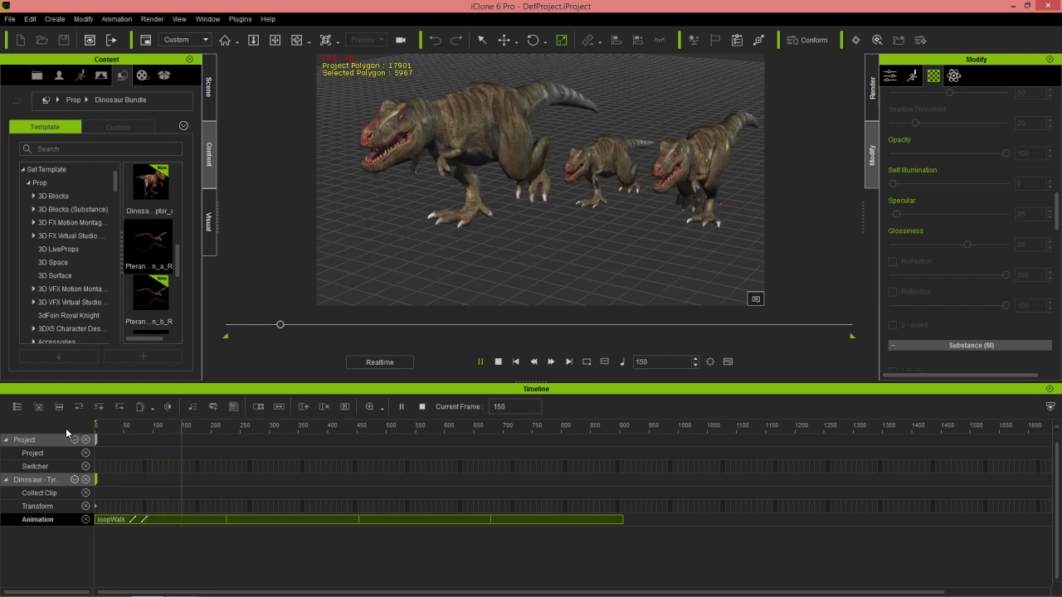
Compress the largest T-Rex's loopWalk clip to end at about frame 795, and play the herd's animation
{"action": "key", "text": "space"}
{"action": "left_click_drag", "start_coordinate": [621, 521], "coordinate": [560, 521]}
{"action": "left_click", "coordinate": [117, 426]}
{"action": "key", "text": "space"}
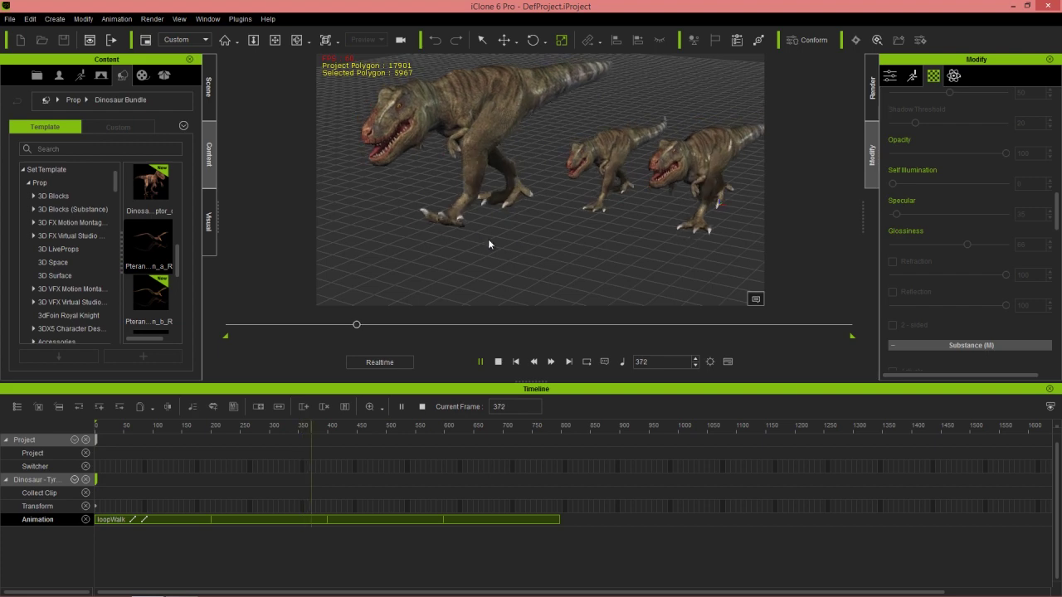
{"action": "left_click", "coordinate": [498, 362]}
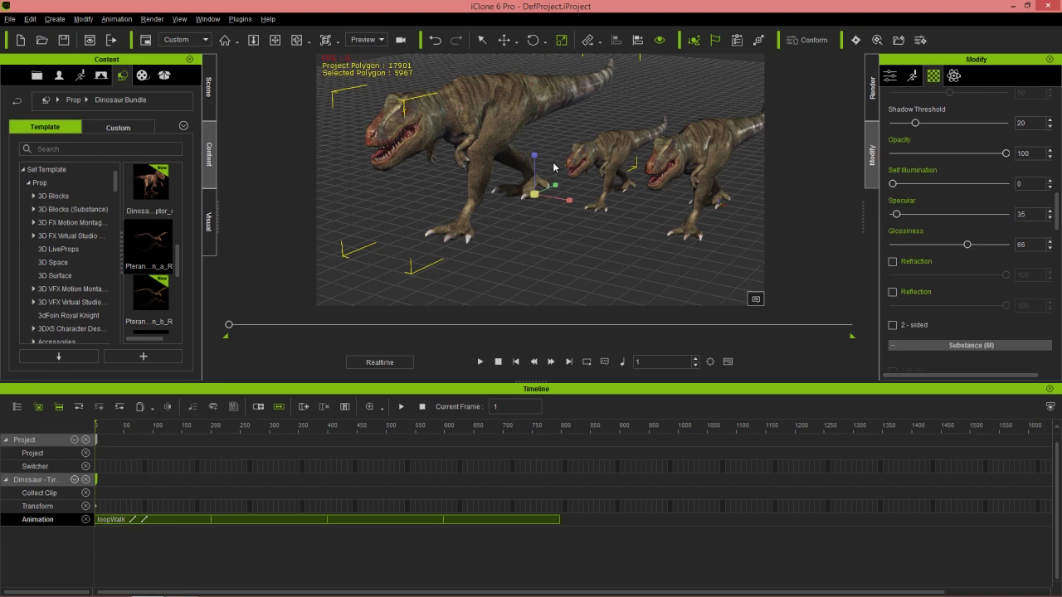
{"action": "scroll", "coordinate": [553, 148], "scroll_direction": "down", "scroll_amount": 5}
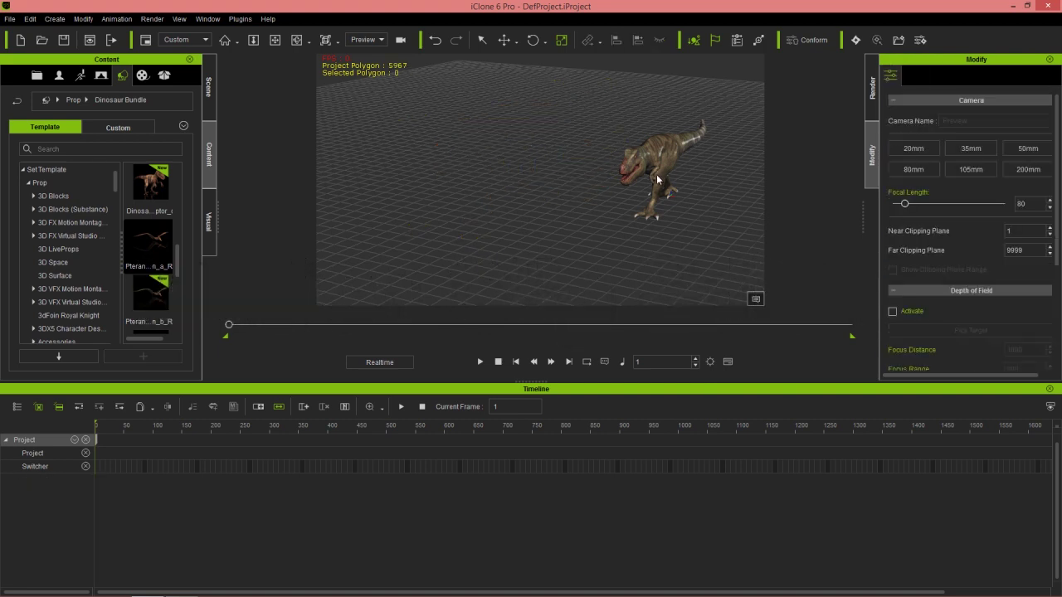
Select the single T-Rex in the scene and remove its object animation
{"action": "left_click", "coordinate": [660, 173]}
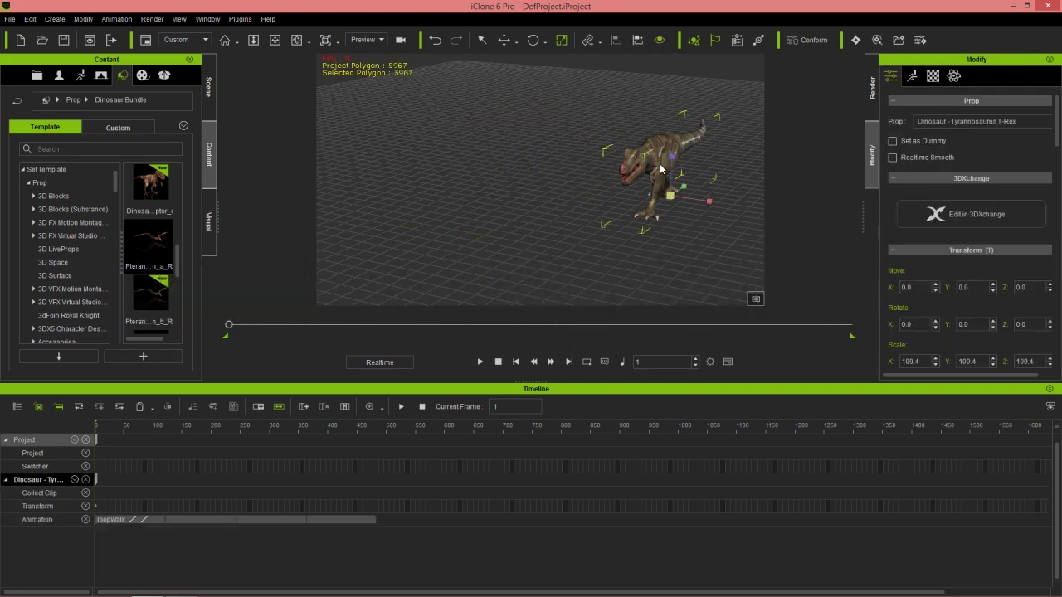
{"action": "key", "text": "f"}
{"action": "right_click_drag", "start_coordinate": [574, 169], "coordinate": [585, 191], "text": "alt"}
{"action": "left_click_drag", "start_coordinate": [585, 191], "coordinate": [601, 145], "text": "alt"}
{"action": "scroll", "coordinate": [594, 154], "scroll_direction": "up", "scroll_amount": 3}
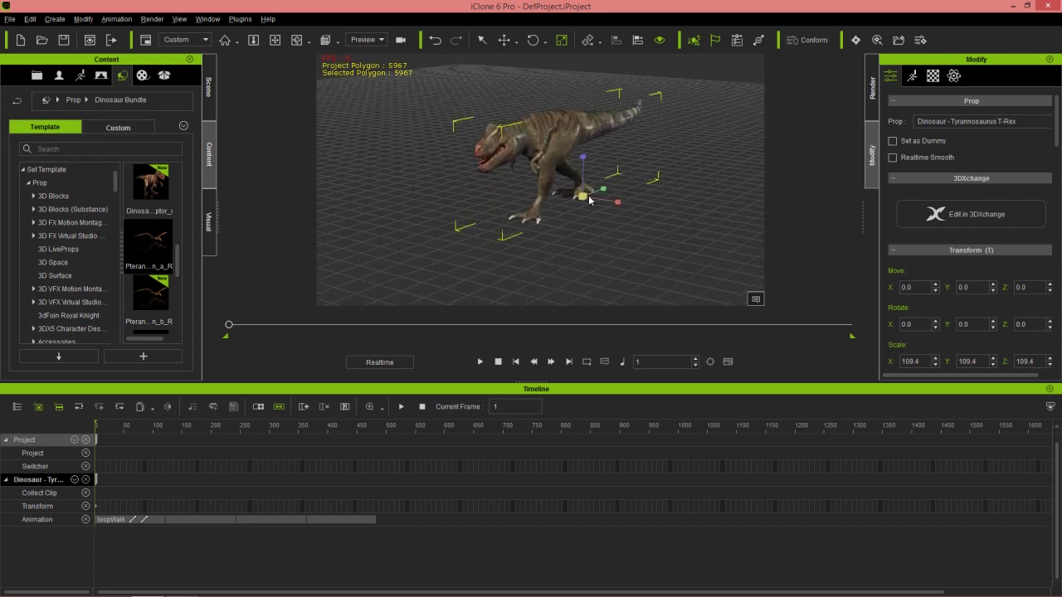
{"action": "right_click", "coordinate": [537, 124]}
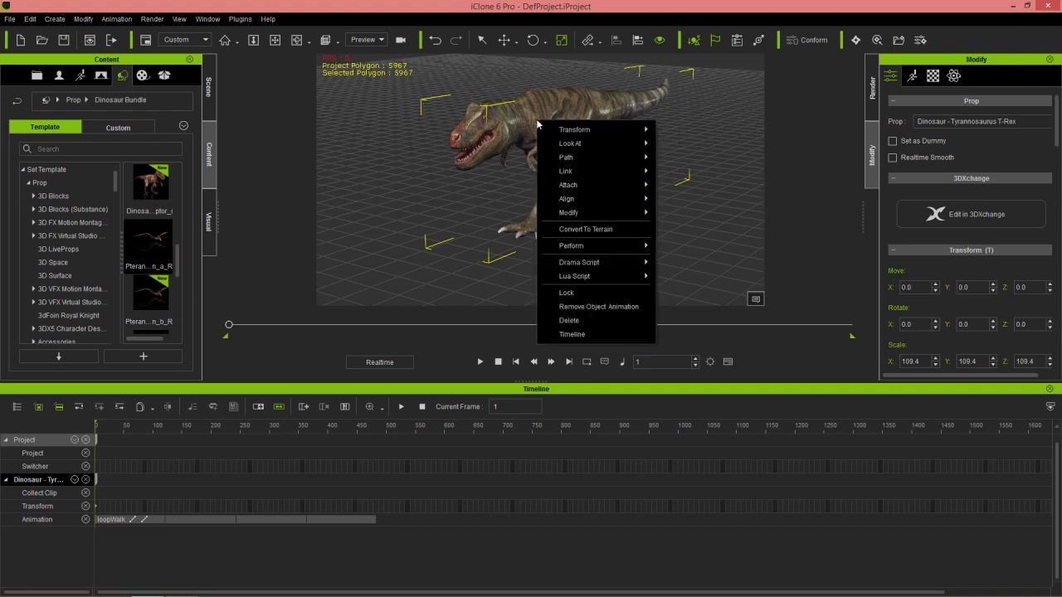
{"action": "left_click", "coordinate": [593, 307]}
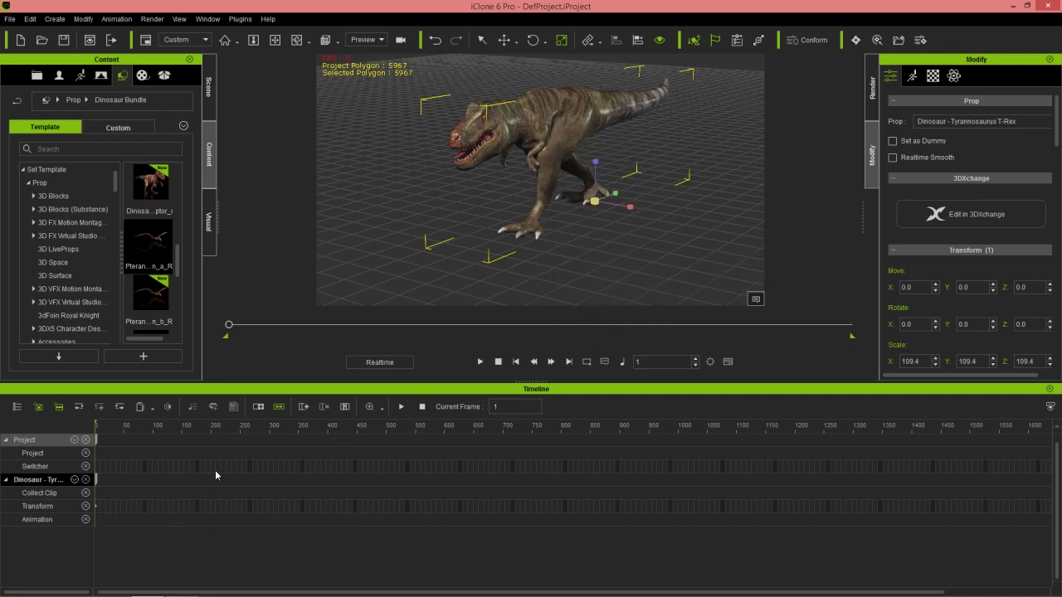
Make the T-Rex perform StratRoaming from the start of the timeline
{"action": "right_click_drag", "start_coordinate": [481, 219], "coordinate": [551, 223], "text": "alt"}
{"action": "left_click_drag", "start_coordinate": [648, 244], "coordinate": [659, 264], "text": "alt"}
{"action": "right_click_drag", "start_coordinate": [659, 264], "coordinate": [624, 238], "text": "alt"}
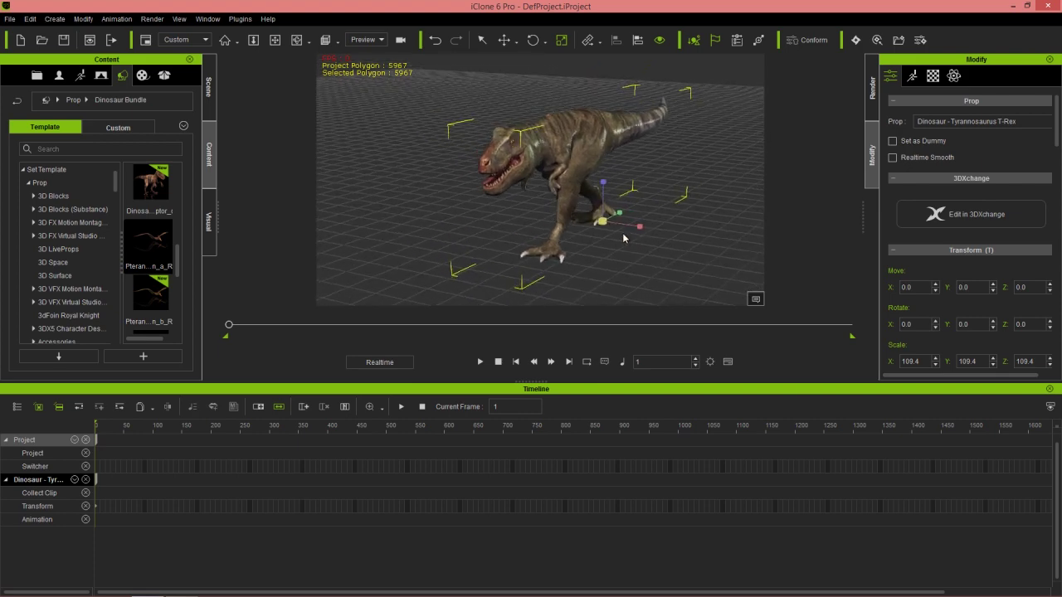
{"action": "right_click", "coordinate": [541, 150]}
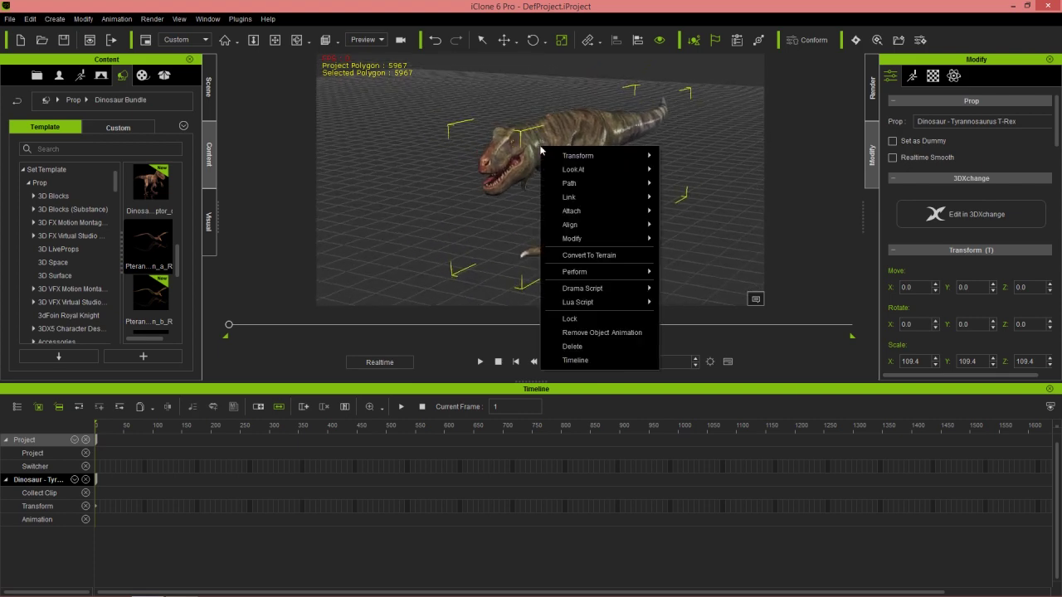
{"action": "mouse_move", "coordinate": [618, 273]}
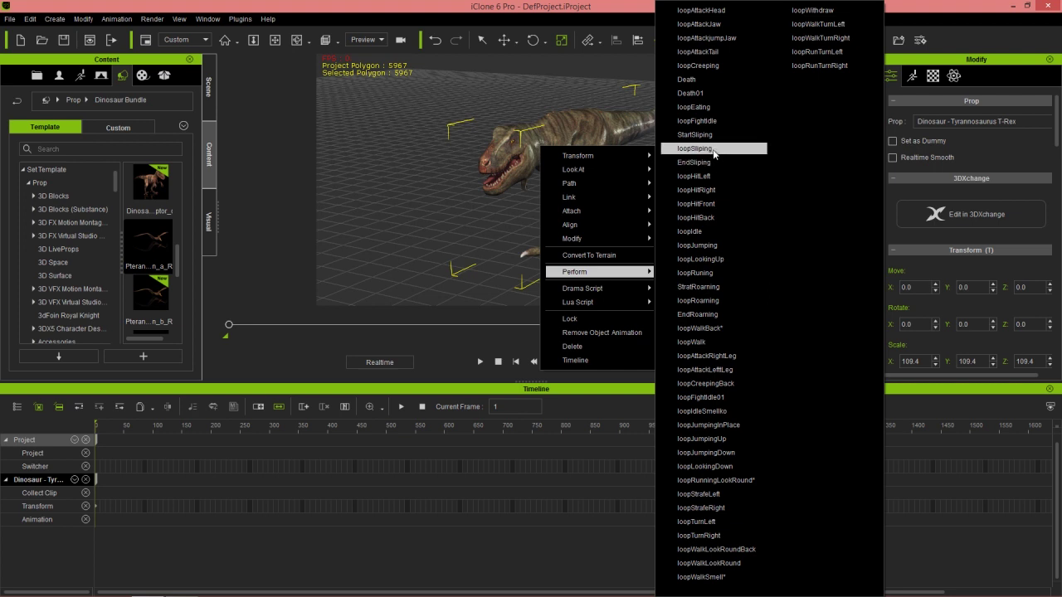
{"action": "left_click", "coordinate": [703, 288]}
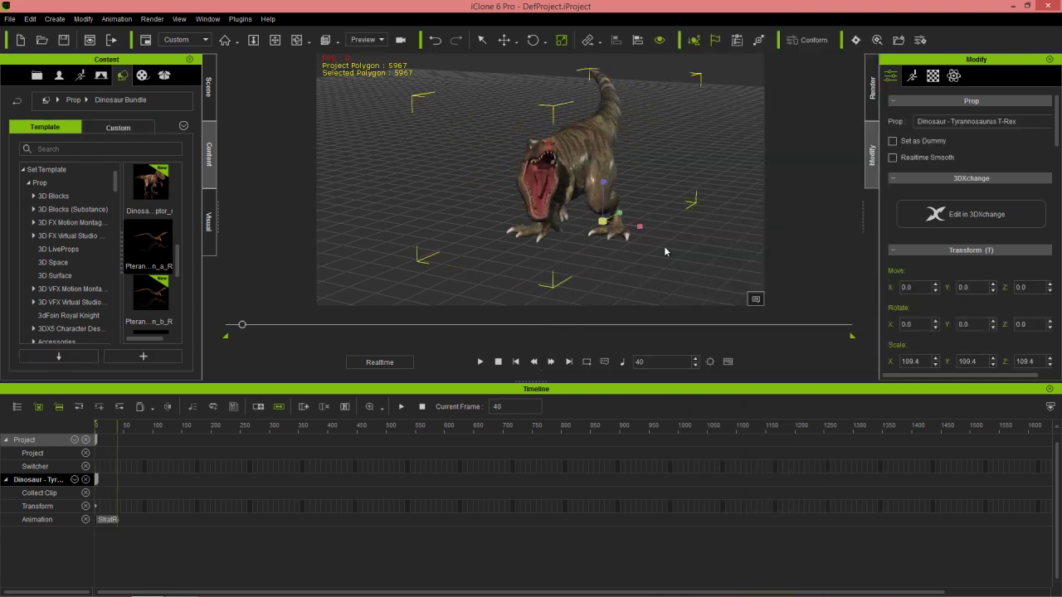
Add the loopRoaming performance directly after the T-Rex's StratRoaming clip
{"action": "right_click", "coordinate": [571, 163]}
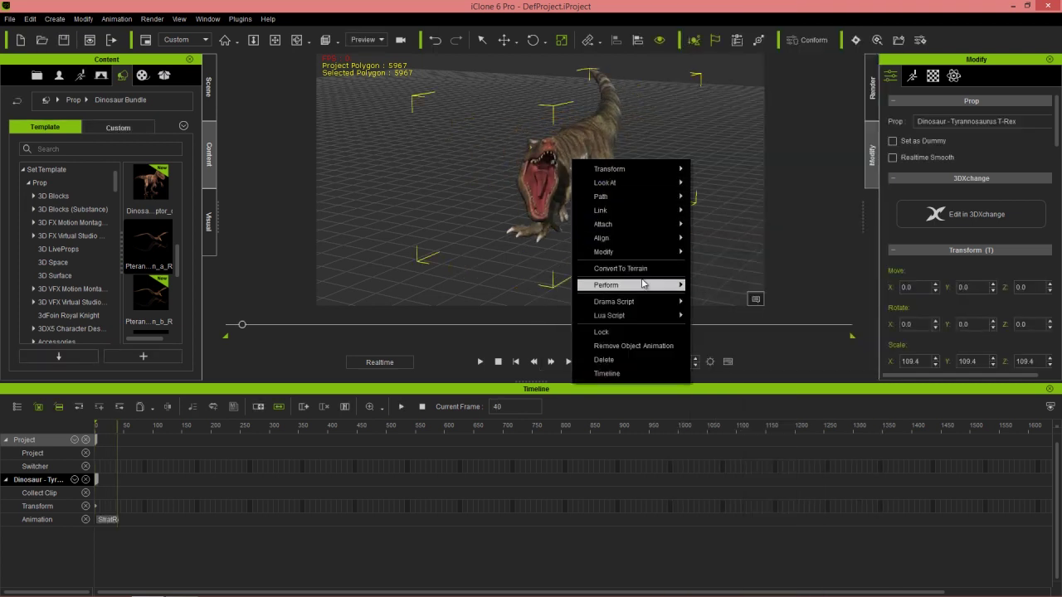
{"action": "mouse_move", "coordinate": [645, 286]}
{"action": "left_click", "coordinate": [746, 301]}
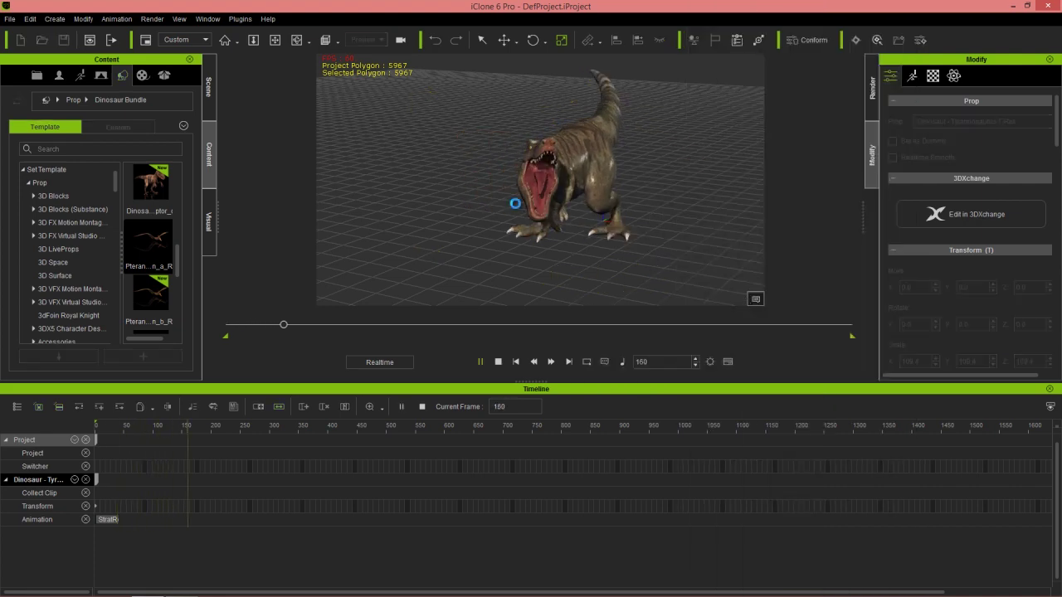
Finish the T-Rex's roar with the EndRoaming performance and stop the playback
{"action": "left_click", "coordinate": [549, 226]}
{"action": "left_click_drag", "start_coordinate": [594, 245], "coordinate": [580, 178], "text": "alt"}
{"action": "right_click", "coordinate": [549, 159]}
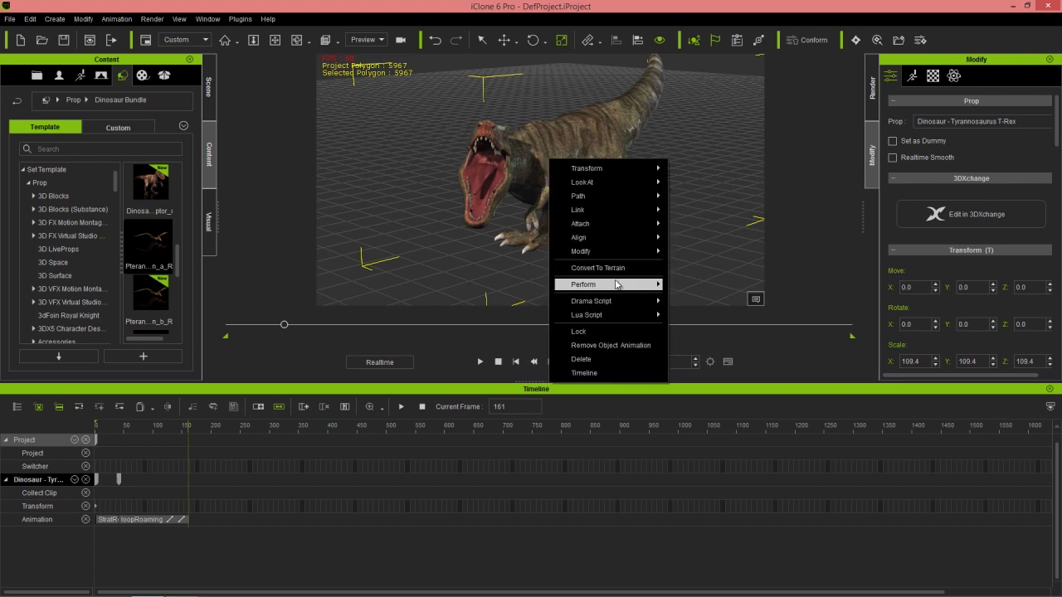
{"action": "mouse_move", "coordinate": [621, 285]}
{"action": "left_click", "coordinate": [706, 315]}
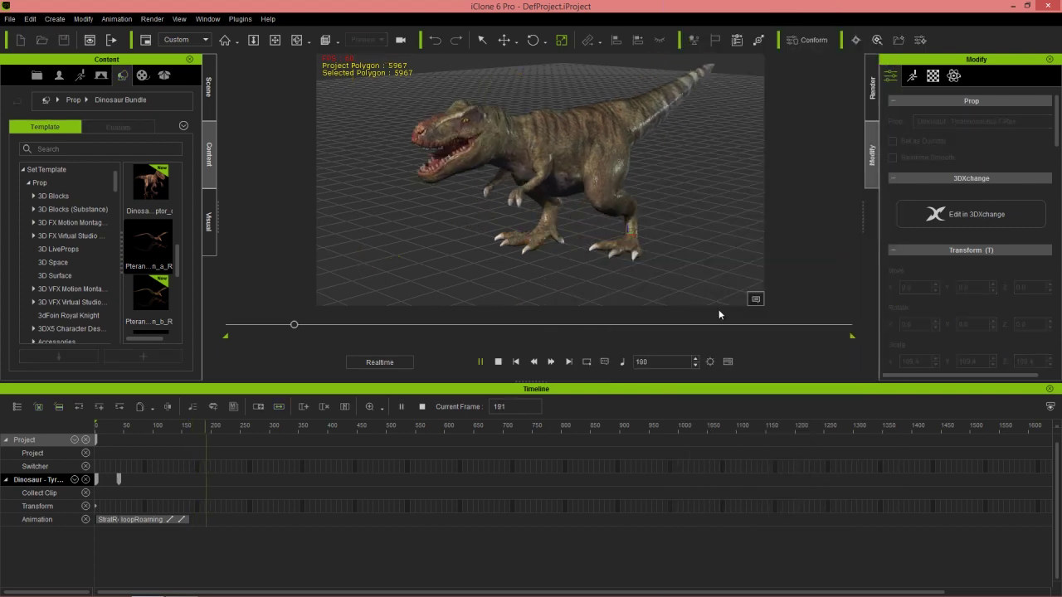
{"action": "left_click", "coordinate": [480, 362]}
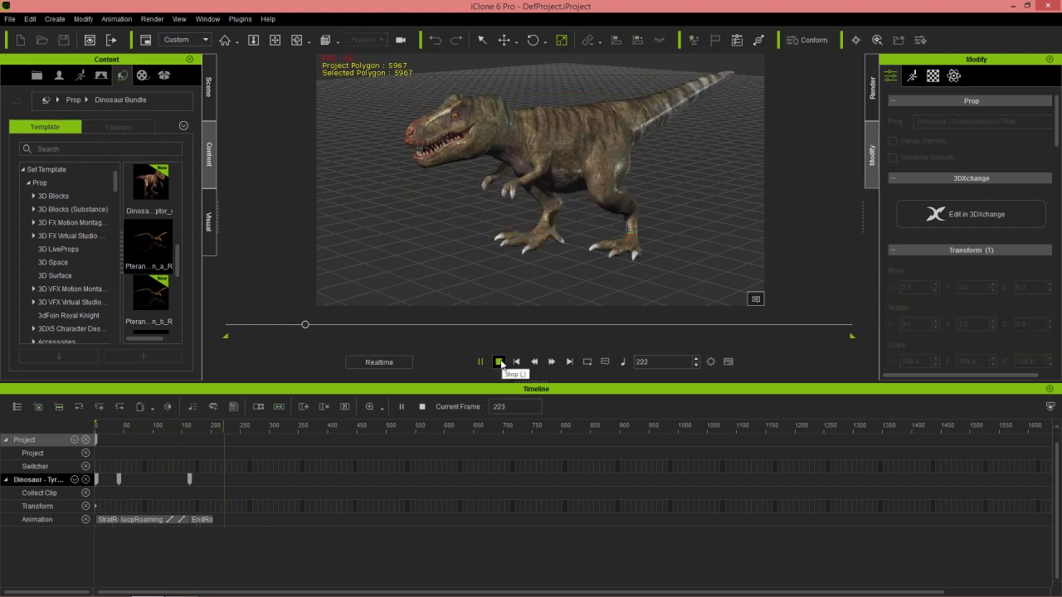
{"action": "left_click", "coordinate": [500, 363]}
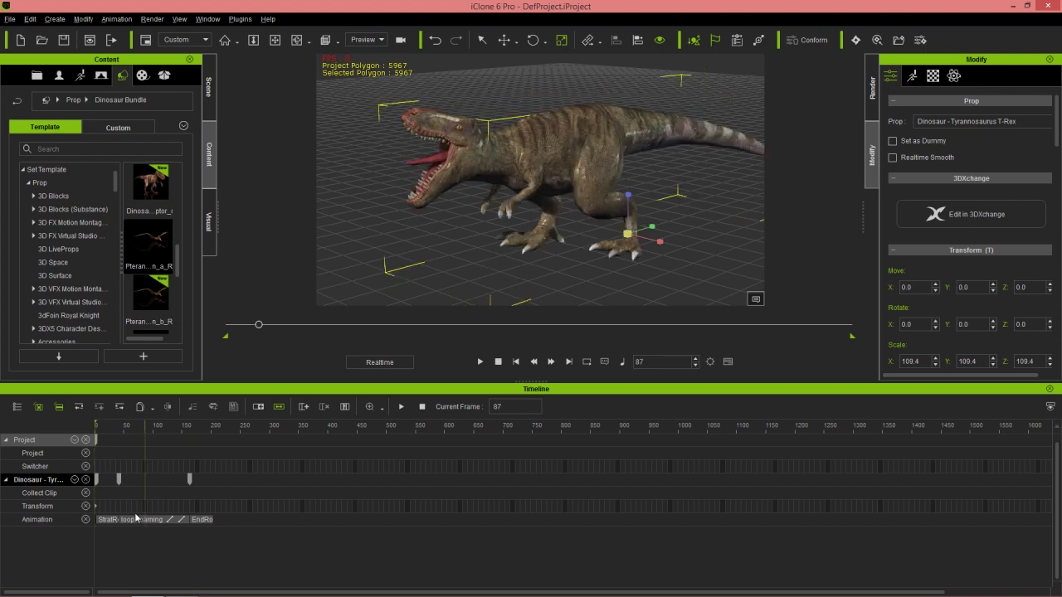
Select all three roaming clips on the Animation track and shift them together to start at the first frame
{"action": "scroll", "coordinate": [217, 517], "scroll_direction": "up", "scroll_amount": 5}
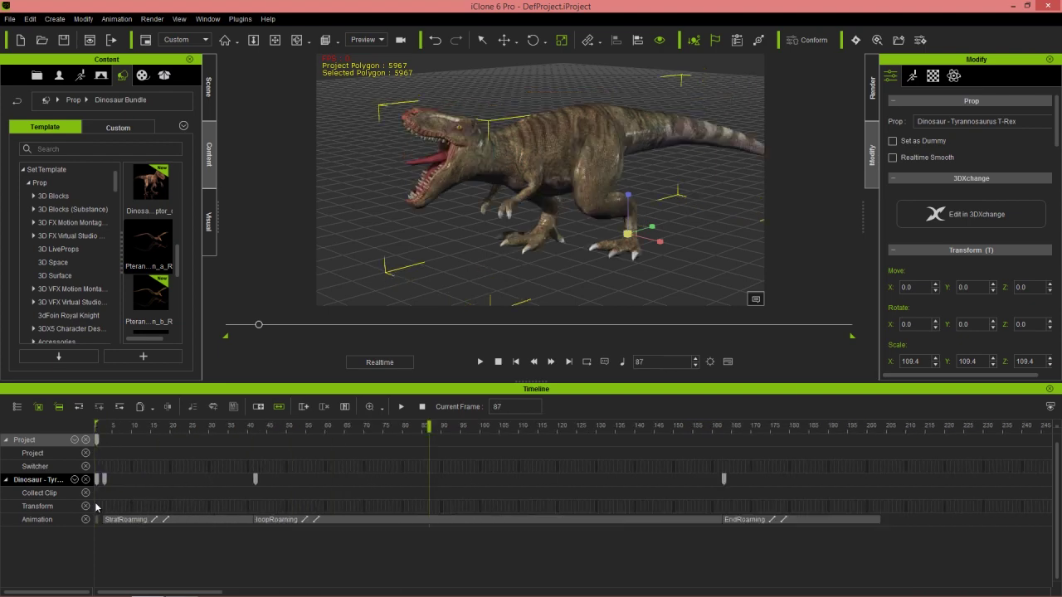
{"action": "left_click_drag", "start_coordinate": [99, 508], "coordinate": [445, 508]}
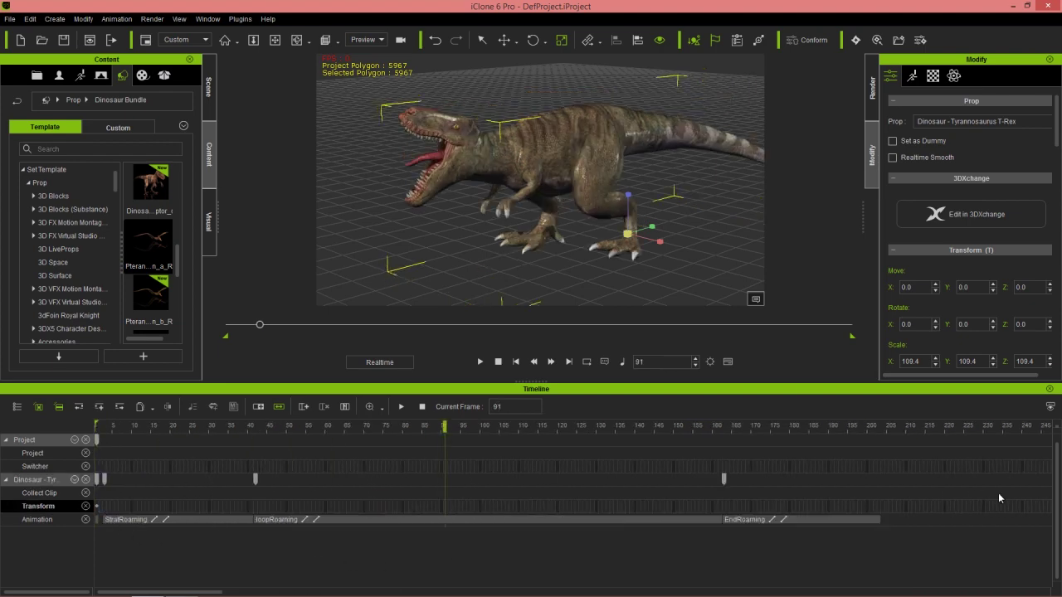
{"action": "left_click_drag", "start_coordinate": [941, 528], "coordinate": [91, 520]}
{"action": "mouse_move", "coordinate": [169, 524]}
{"action": "left_mouse_down"}
{"action": "mouse_move", "coordinate": [142, 525]}
{"action": "mouse_move", "coordinate": [173, 529]}
{"action": "mouse_move", "coordinate": [162, 526]}
{"action": "left_mouse_up"}
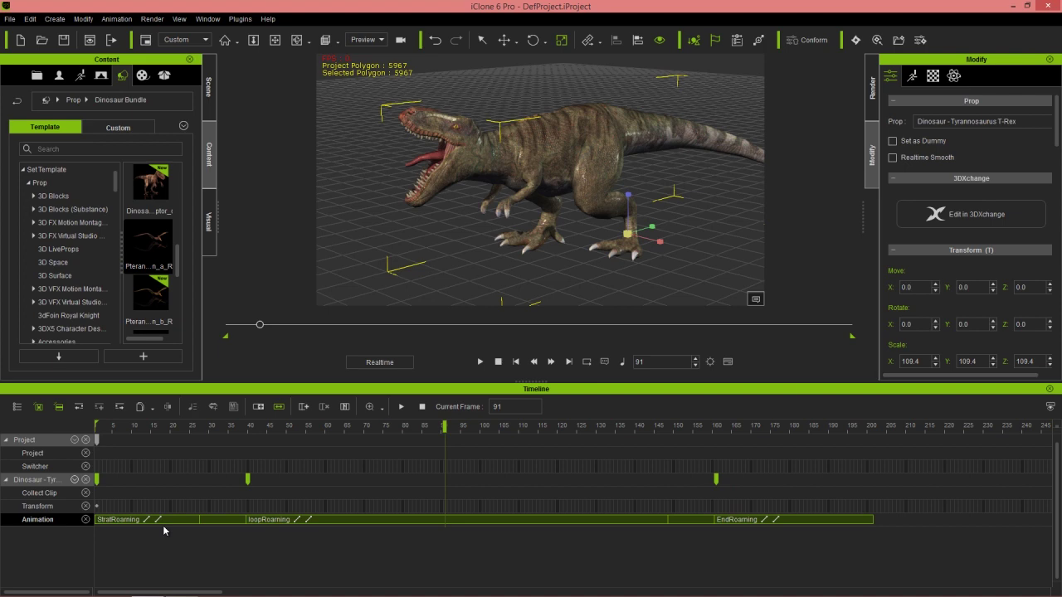
Scrub and play through the StratRoaming and loopRoaming clips to review the T-Rex's roar
{"action": "left_click", "coordinate": [162, 426]}
{"action": "left_click", "coordinate": [174, 426]}
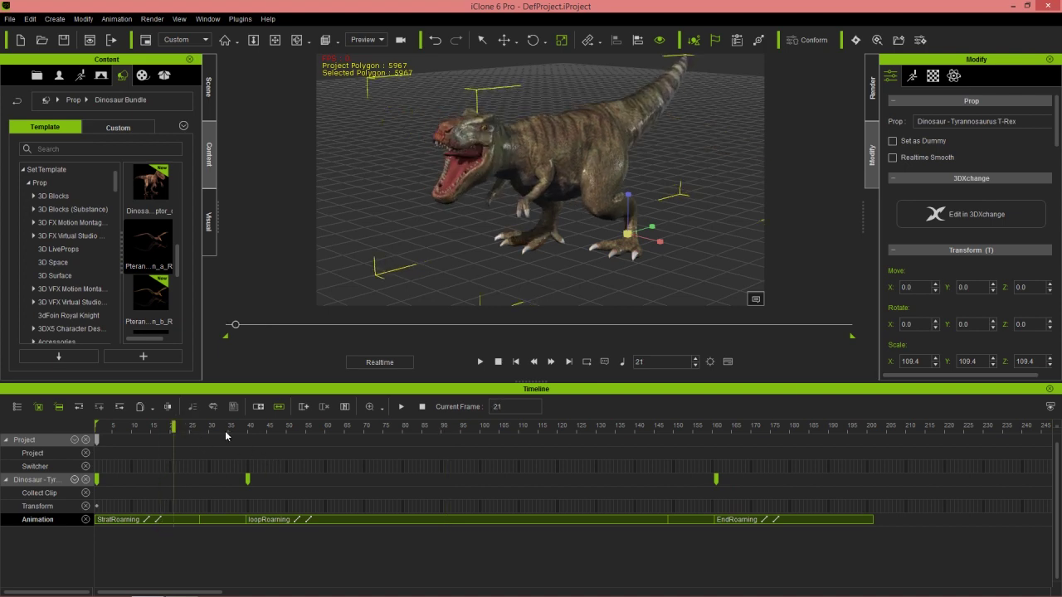
{"action": "left_click", "coordinate": [232, 427]}
{"action": "left_click", "coordinate": [335, 454]}
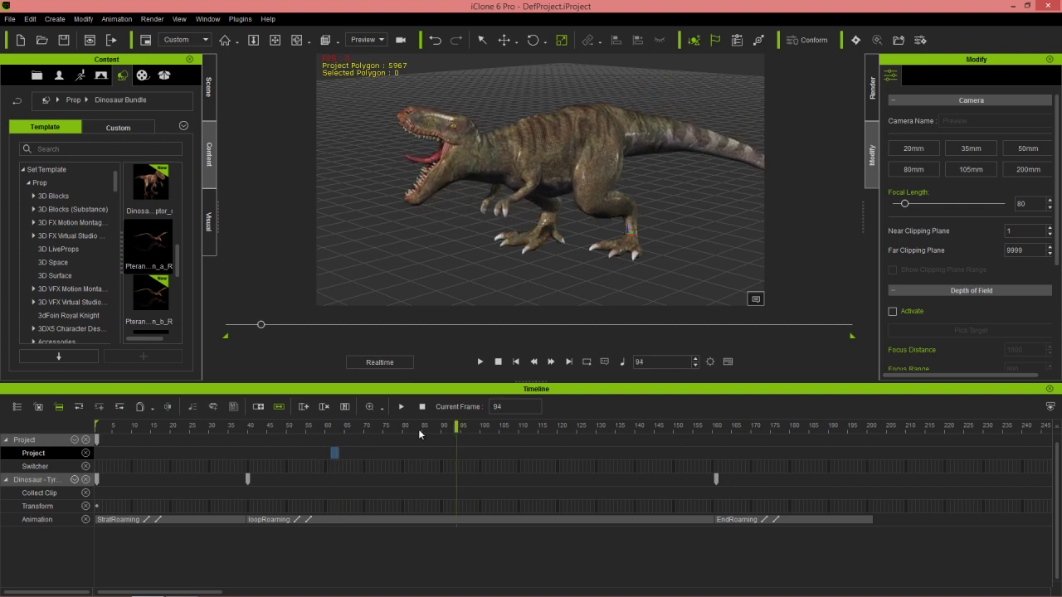
{"action": "left_click_drag", "start_coordinate": [305, 427], "coordinate": [275, 431]}
{"action": "key", "text": "space"}
{"action": "key", "text": "space"}
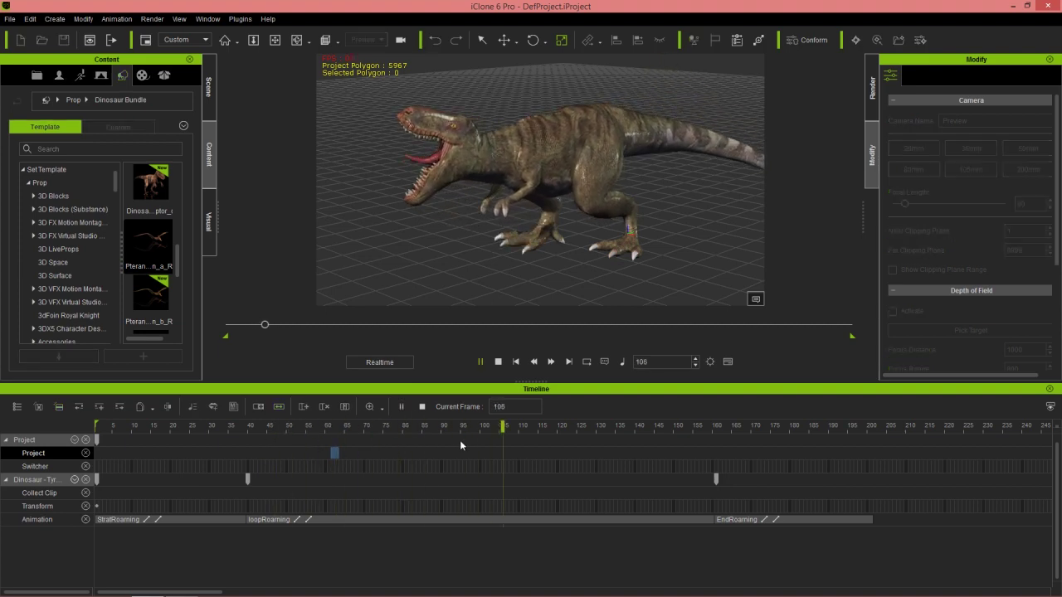
{"action": "left_click_drag", "start_coordinate": [333, 427], "coordinate": [282, 431]}
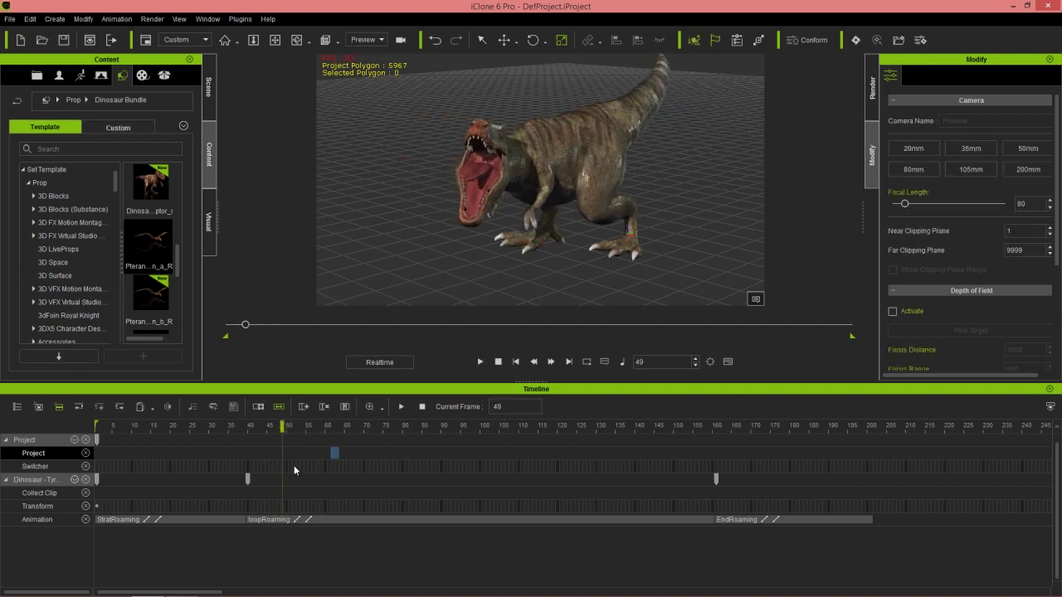
Apply an Ease In Out time warp to the loopRoaming clip and play the result
{"action": "left_click", "coordinate": [306, 521]}
{"action": "right_click", "coordinate": [306, 519]}
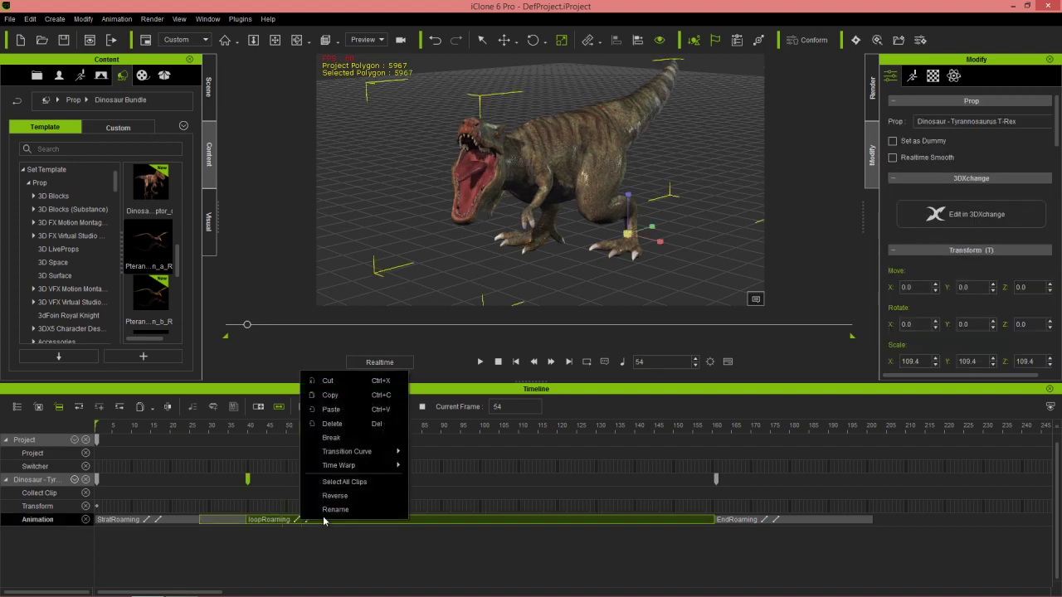
{"action": "mouse_move", "coordinate": [360, 473]}
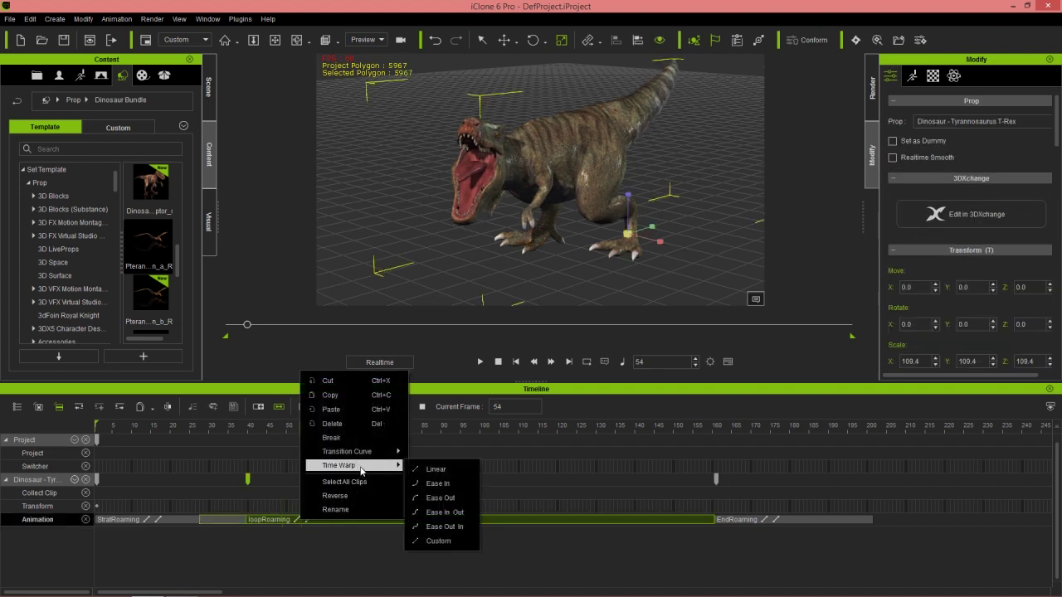
{"action": "left_click", "coordinate": [453, 516]}
{"action": "left_click_drag", "start_coordinate": [257, 431], "coordinate": [290, 435]}
{"action": "mouse_move", "coordinate": [581, 432]}
{"action": "left_mouse_down"}
{"action": "mouse_move", "coordinate": [670, 429]}
{"action": "mouse_move", "coordinate": [581, 429]}
{"action": "left_mouse_up"}
{"action": "key", "text": "space"}
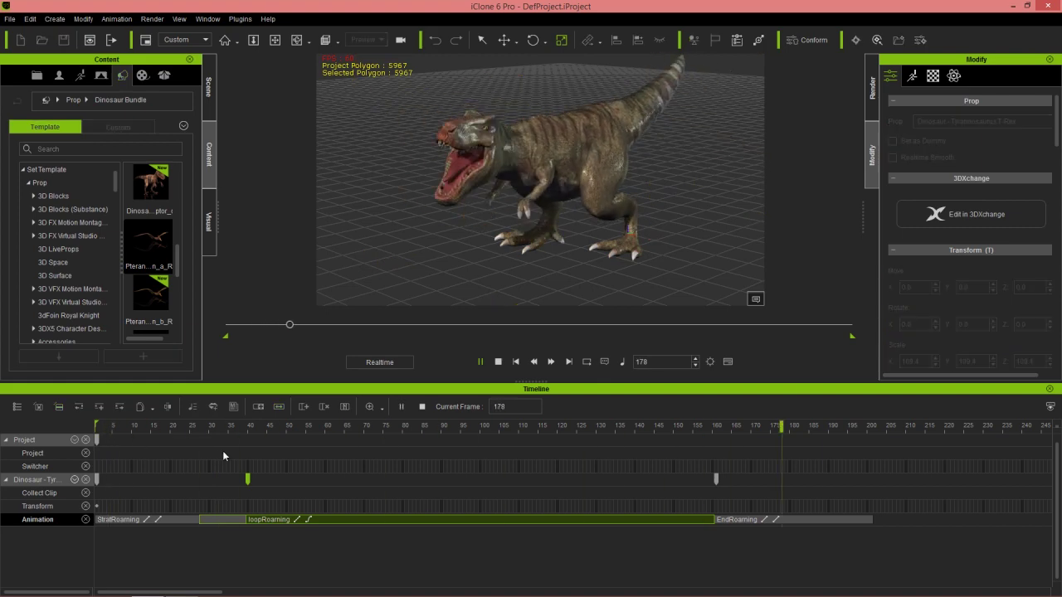
{"action": "key", "text": "space"}
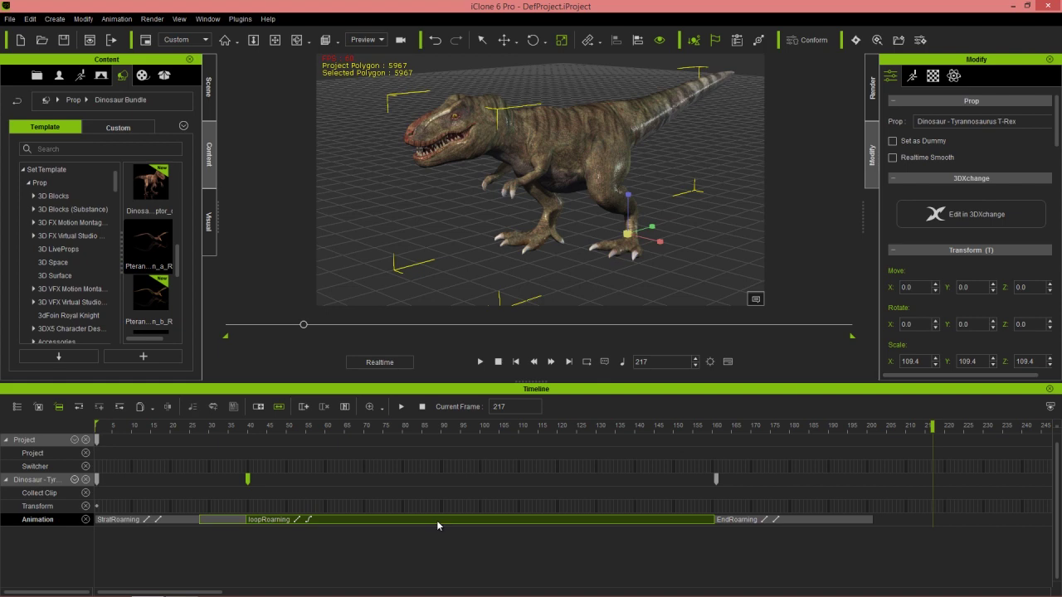
Change the loopRoaming clip's time warp to Ease In, and preview the roar by playing and scrubbing
{"action": "right_click", "coordinate": [437, 520]}
{"action": "mouse_move", "coordinate": [505, 469]}
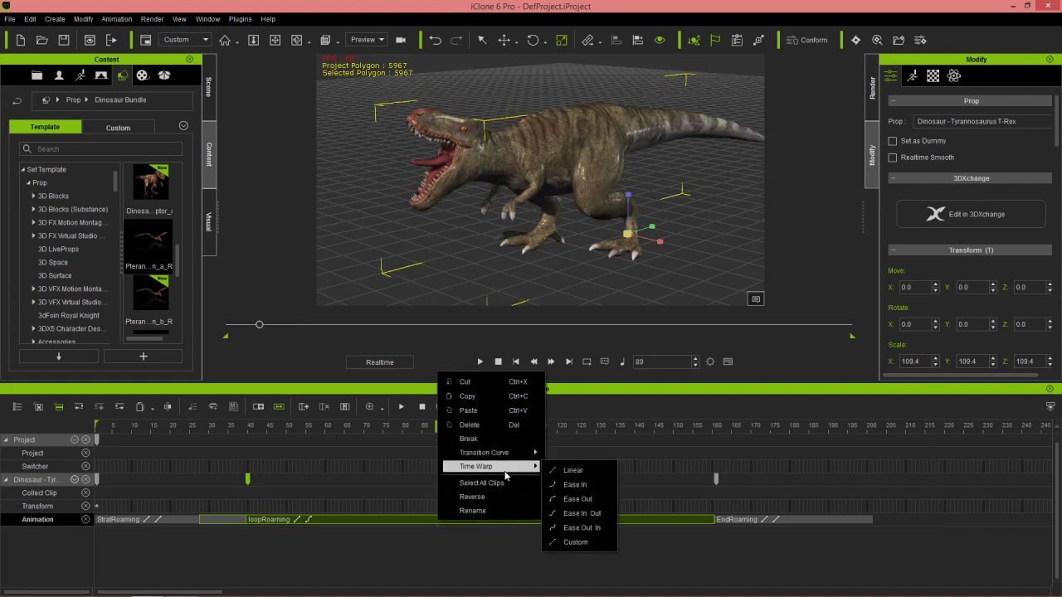
{"action": "left_click", "coordinate": [590, 491]}
{"action": "key", "text": "space"}
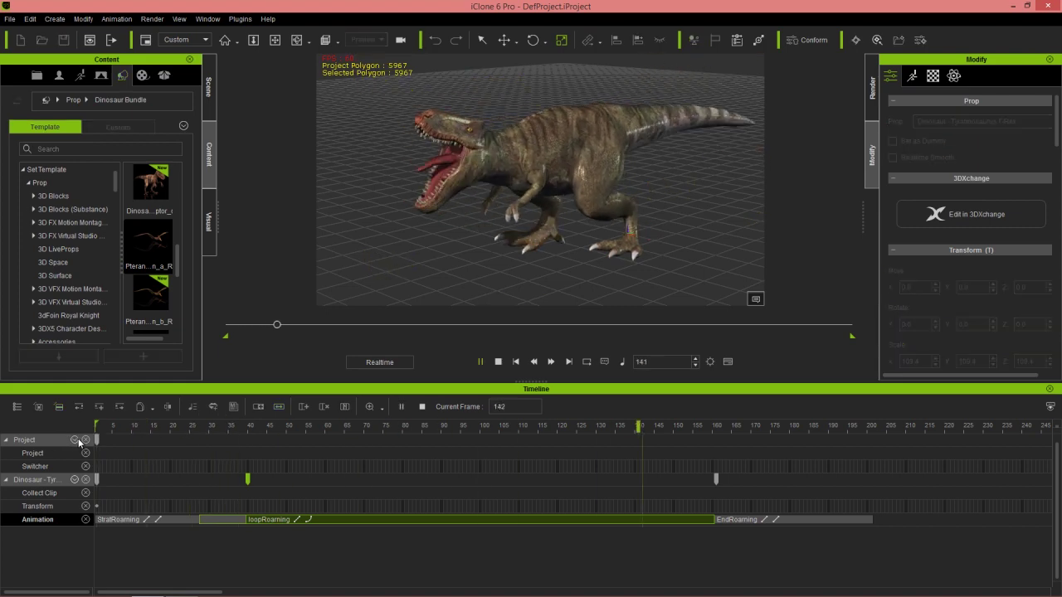
{"action": "key", "text": "space"}
{"action": "left_click_drag", "start_coordinate": [431, 430], "coordinate": [356, 433]}
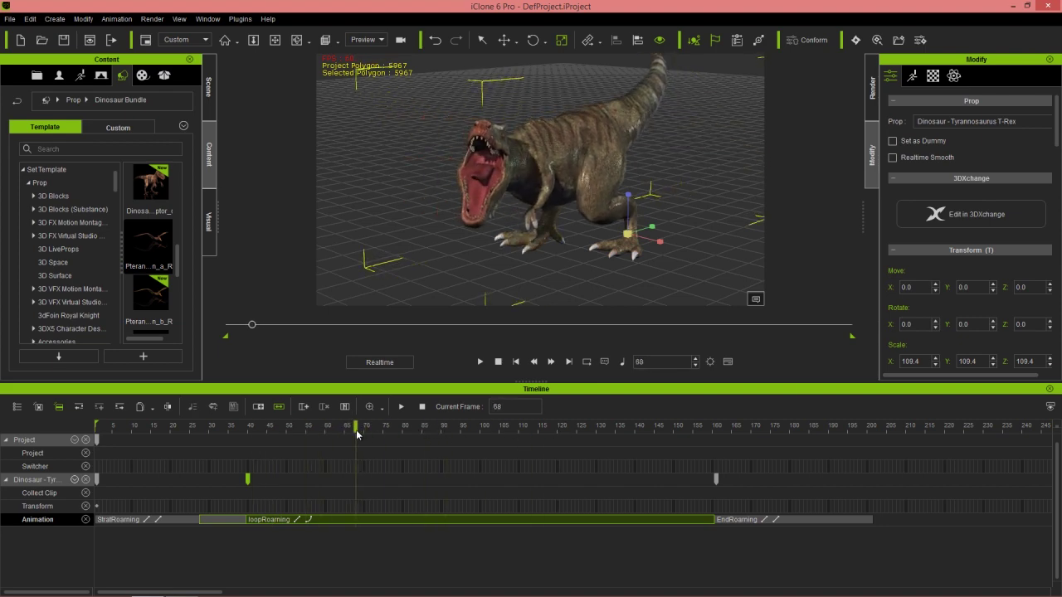
Set the loopRoaming clip's time warp back to Linear
{"action": "left_click", "coordinate": [348, 519]}
{"action": "right_click", "coordinate": [349, 519]}
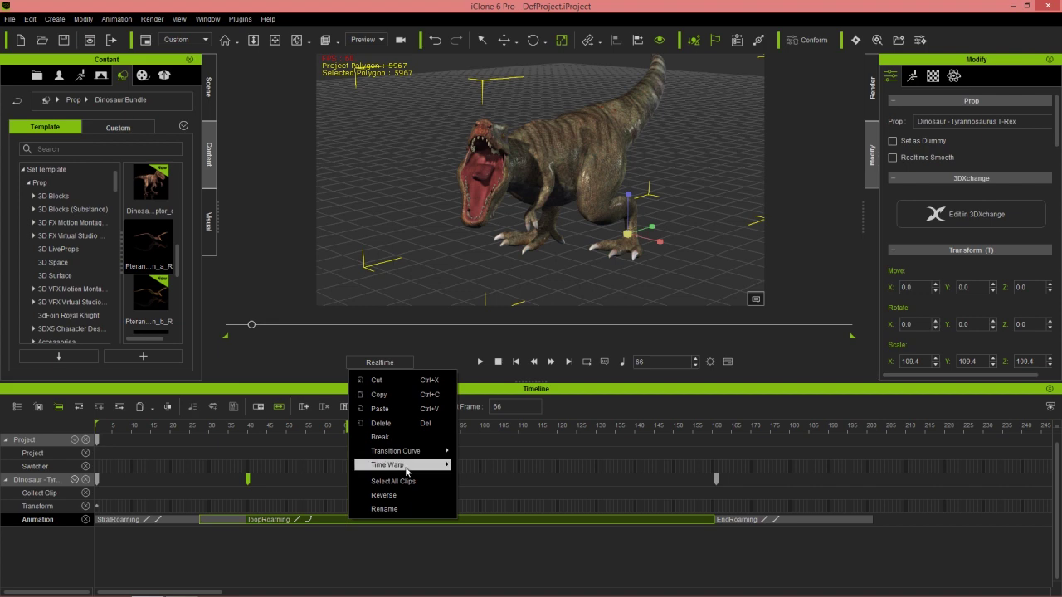
{"action": "mouse_move", "coordinate": [407, 468]}
{"action": "left_click", "coordinate": [483, 469]}
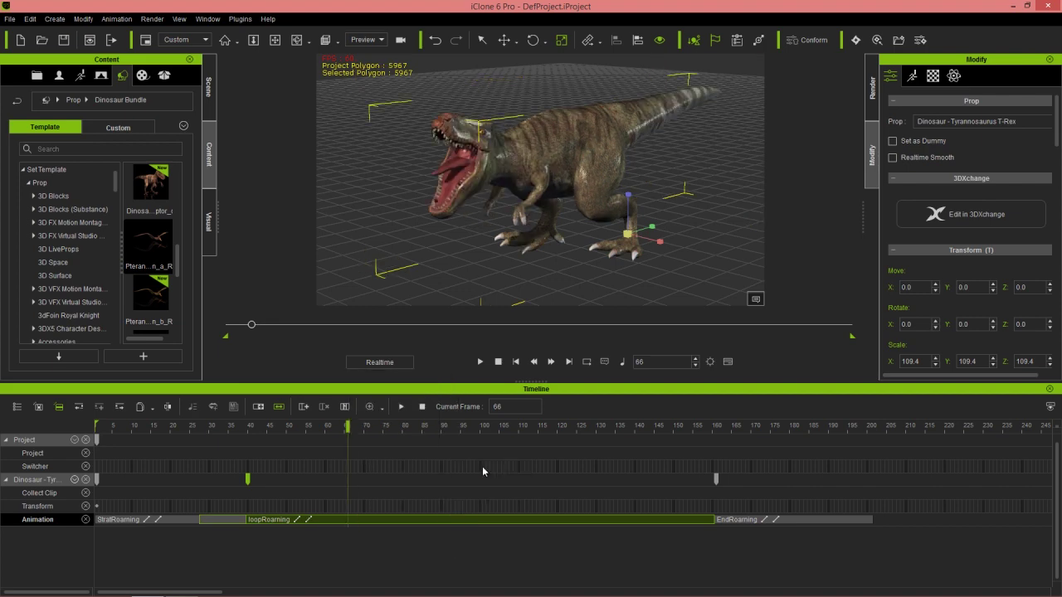
Break the loopRoaming clip in two at frame 94
{"action": "left_click", "coordinate": [445, 427]}
{"action": "left_click_drag", "start_coordinate": [447, 431], "coordinate": [456, 432]}
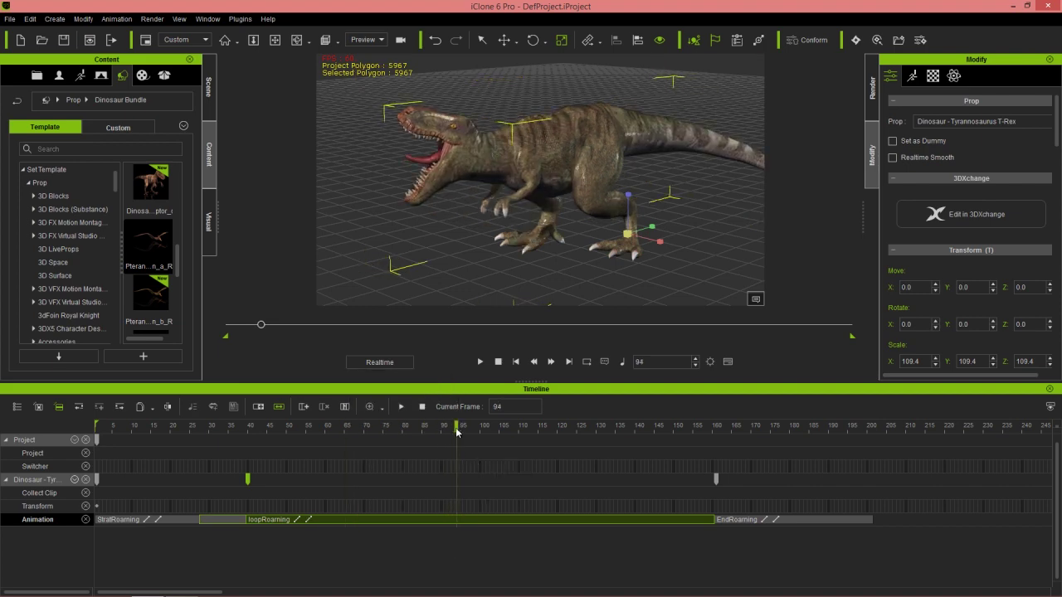
{"action": "right_click", "coordinate": [456, 518]}
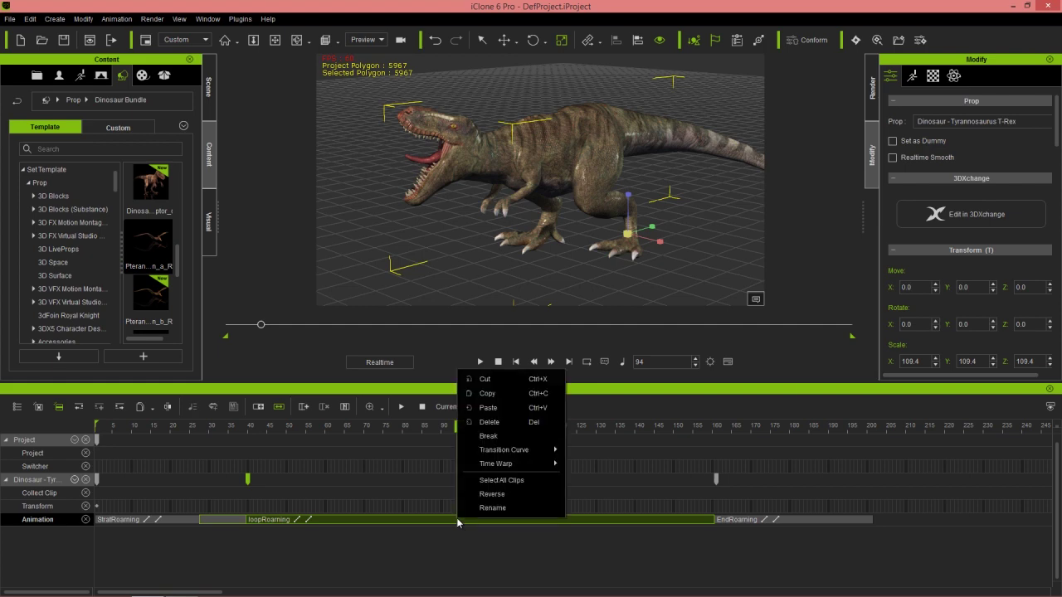
{"action": "left_click", "coordinate": [495, 496]}
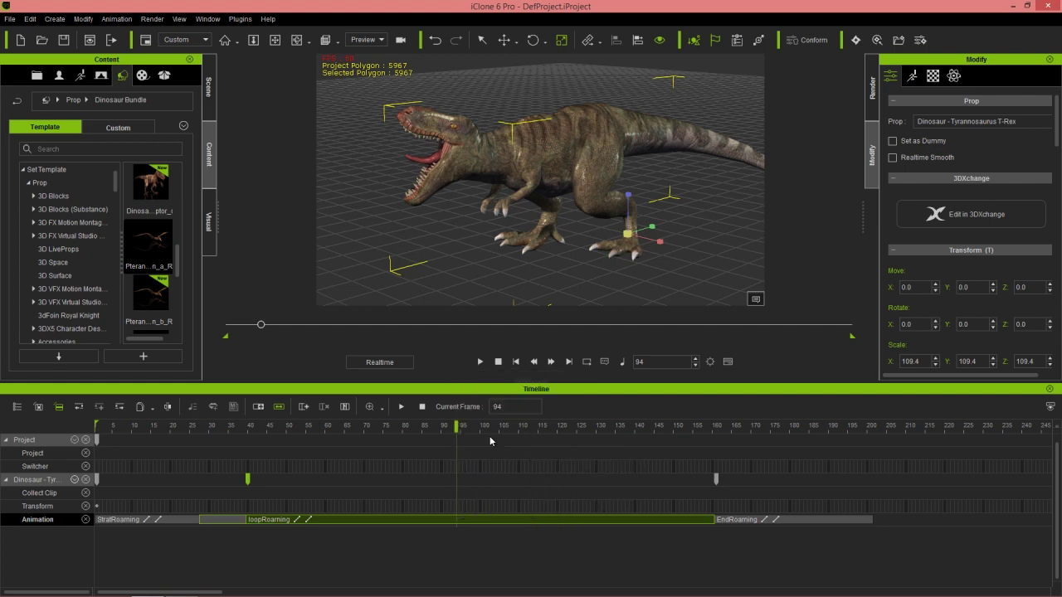
Select the loopRoaming_02 and EndRoaming clips together and move them so loopRoaming_02 starts at about frame 139
{"action": "left_click", "coordinate": [541, 519]}
{"action": "left_click", "coordinate": [801, 520]}
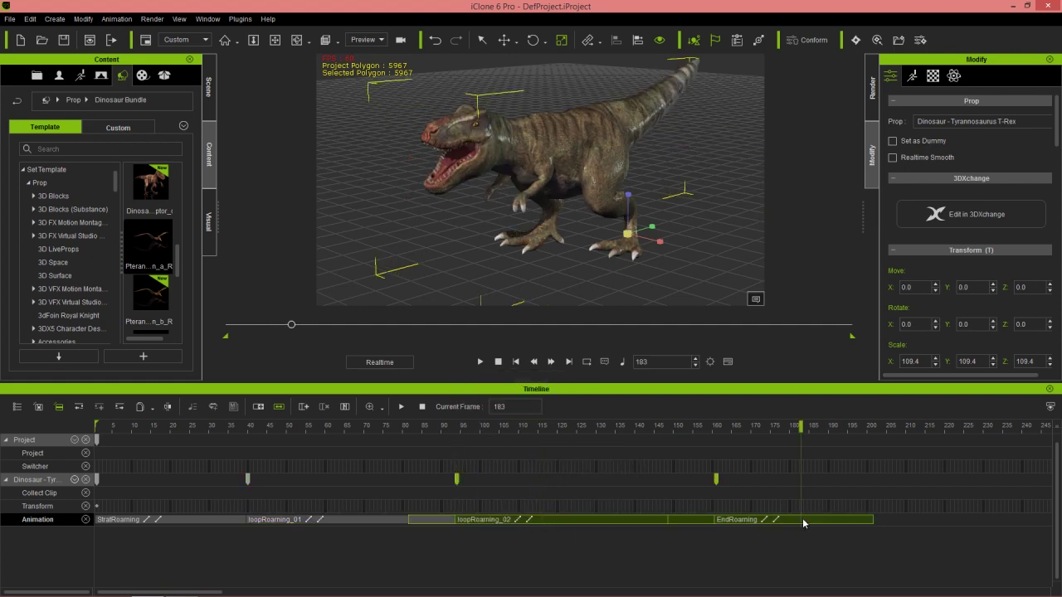
{"action": "left_click_drag", "start_coordinate": [574, 519], "coordinate": [750, 502]}
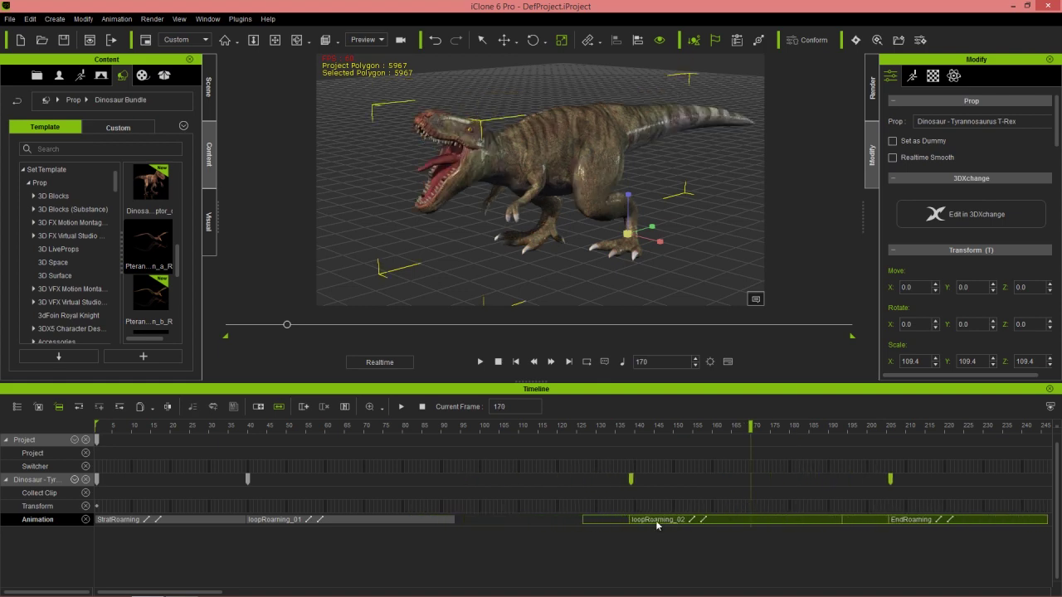
Stretch the loopRoaming_01 clip until it meets the start of loopRoaming_02, and play and scrub through the slowed roar
{"action": "left_click", "coordinate": [434, 521]}
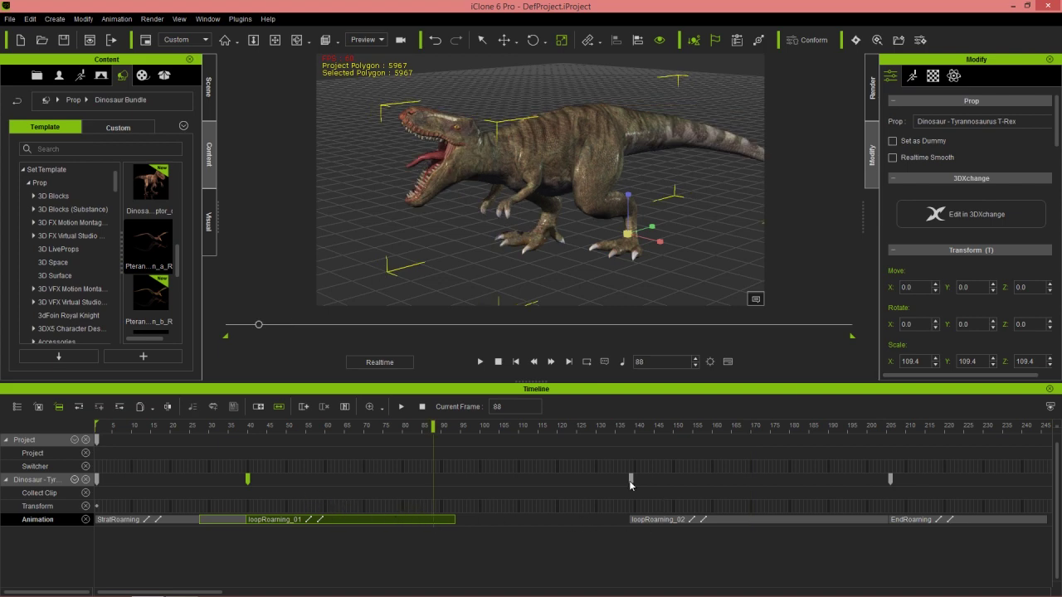
{"action": "left_click_drag", "start_coordinate": [453, 520], "coordinate": [627, 523]}
{"action": "key", "text": "space"}
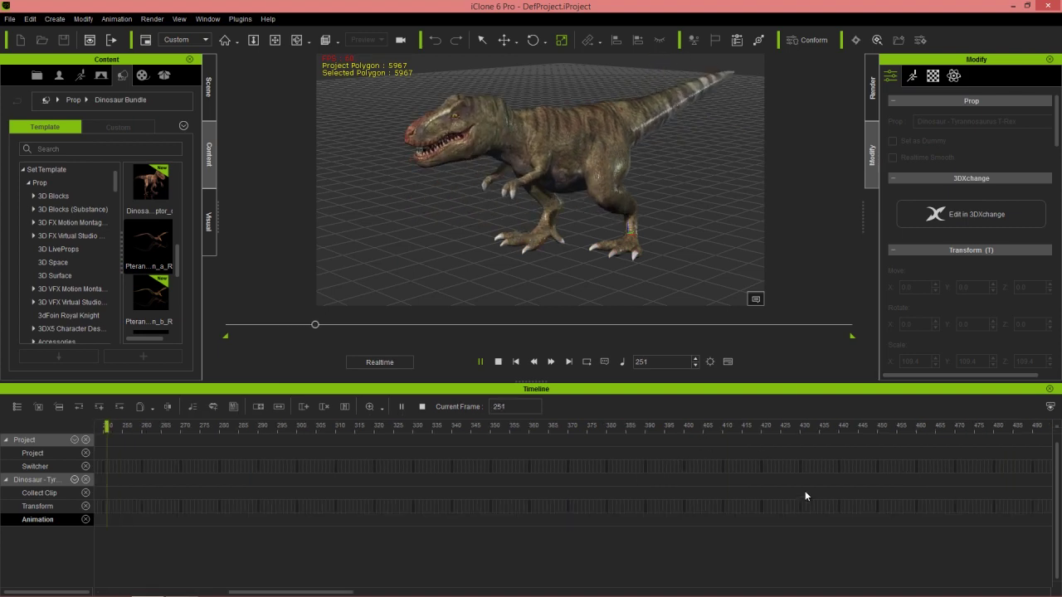
{"action": "left_click_drag", "start_coordinate": [340, 592], "coordinate": [173, 590]}
{"action": "scroll", "coordinate": [462, 479], "scroll_direction": "down", "scroll_amount": 2}
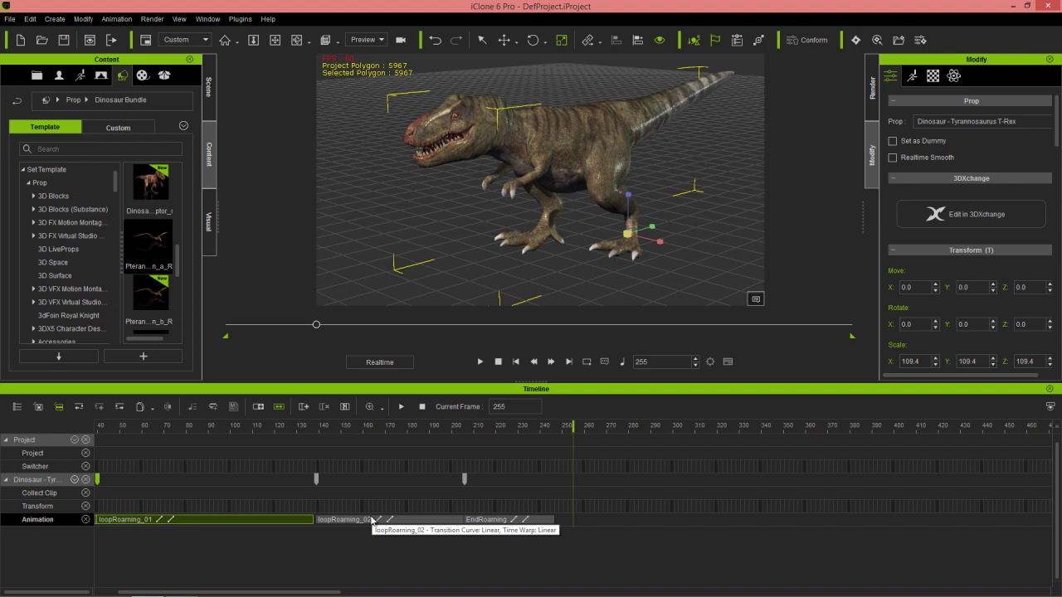
{"action": "left_click_drag", "start_coordinate": [372, 431], "coordinate": [106, 444]}
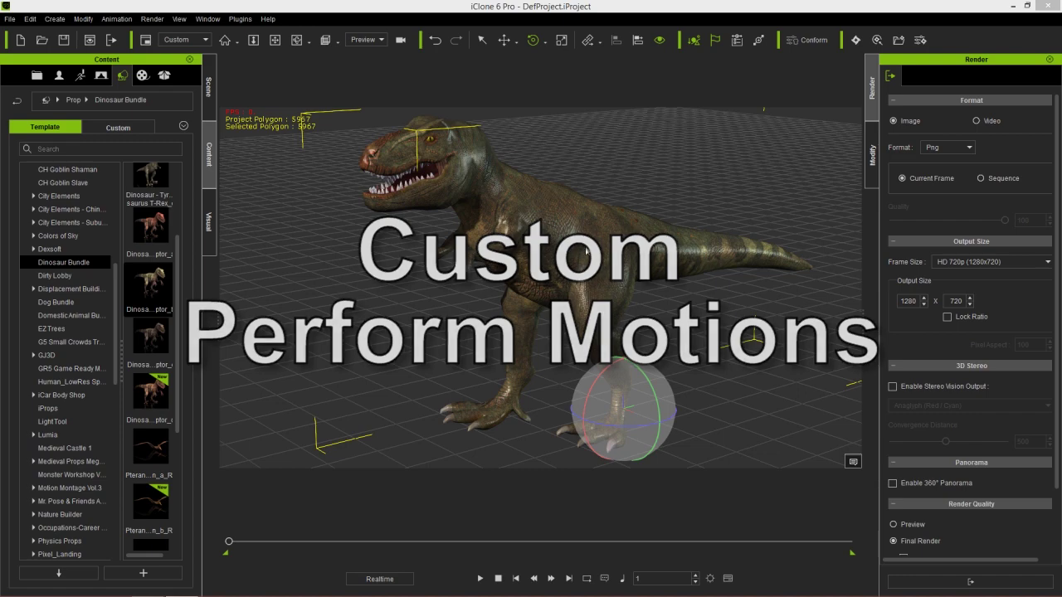
Apply the loopWalk Perform motion to the T-Rex
{"action": "right_click_drag", "start_coordinate": [532, 249], "coordinate": [496, 238]}
{"action": "right_click", "coordinate": [496, 238]}
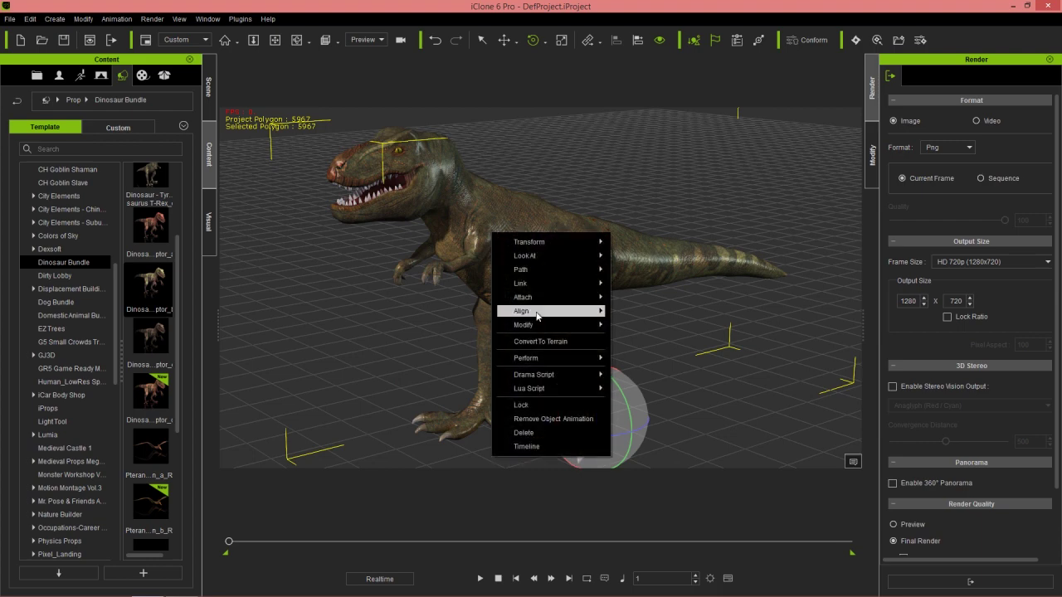
{"action": "mouse_move", "coordinate": [544, 360]}
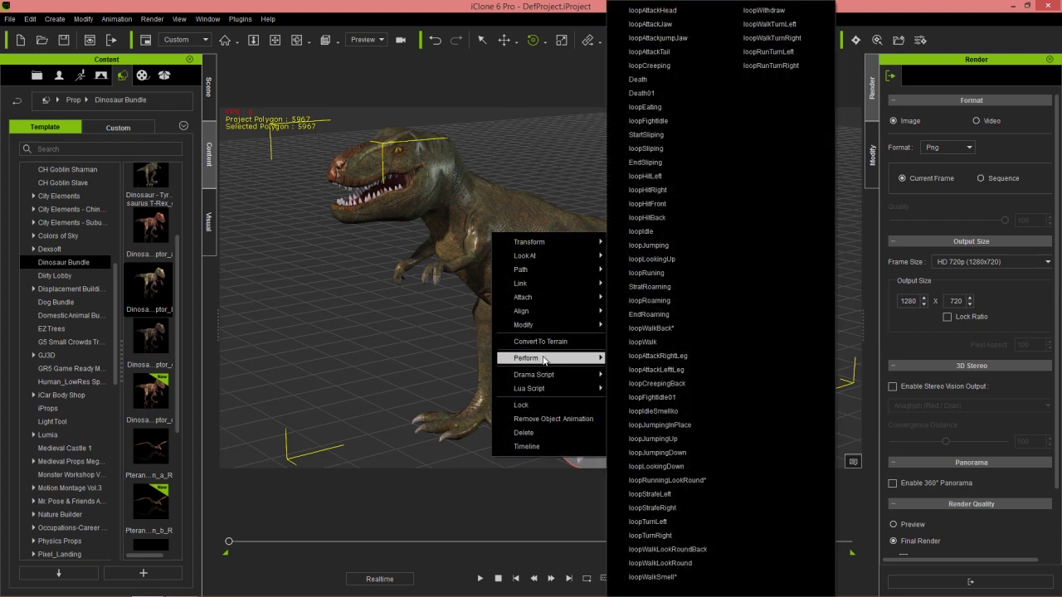
{"action": "left_click", "coordinate": [663, 341]}
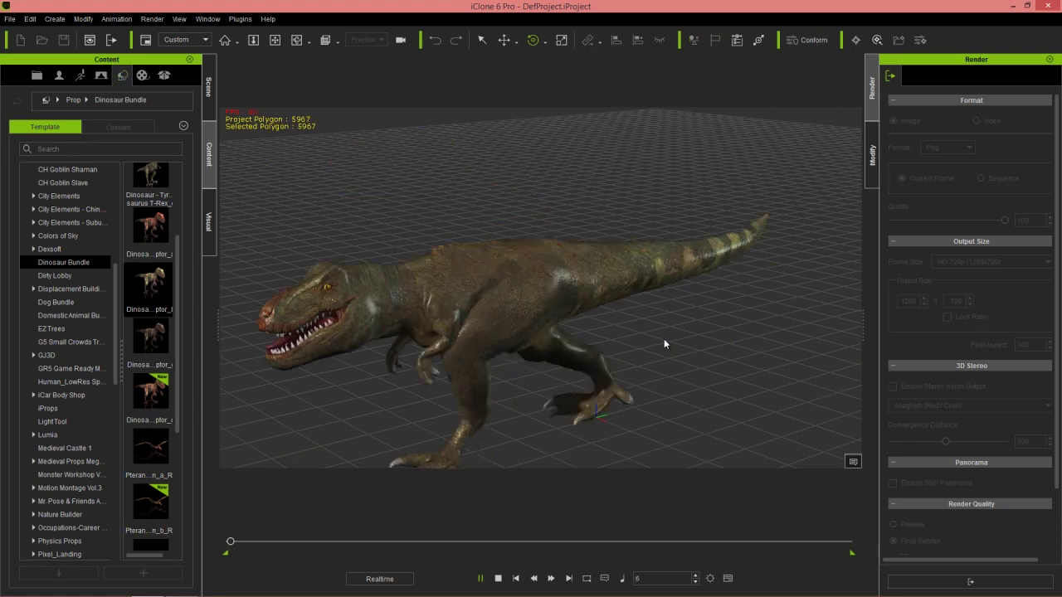
{"action": "left_click", "coordinate": [457, 334]}
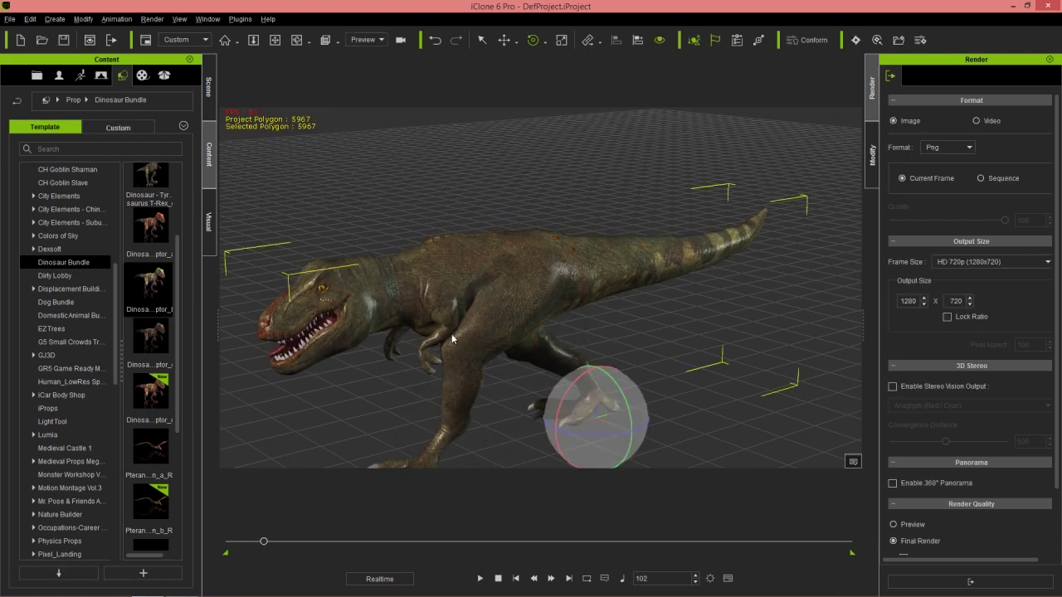
Open the timeline and show the T-Rex's Animation track
{"action": "key", "text": "F3"}
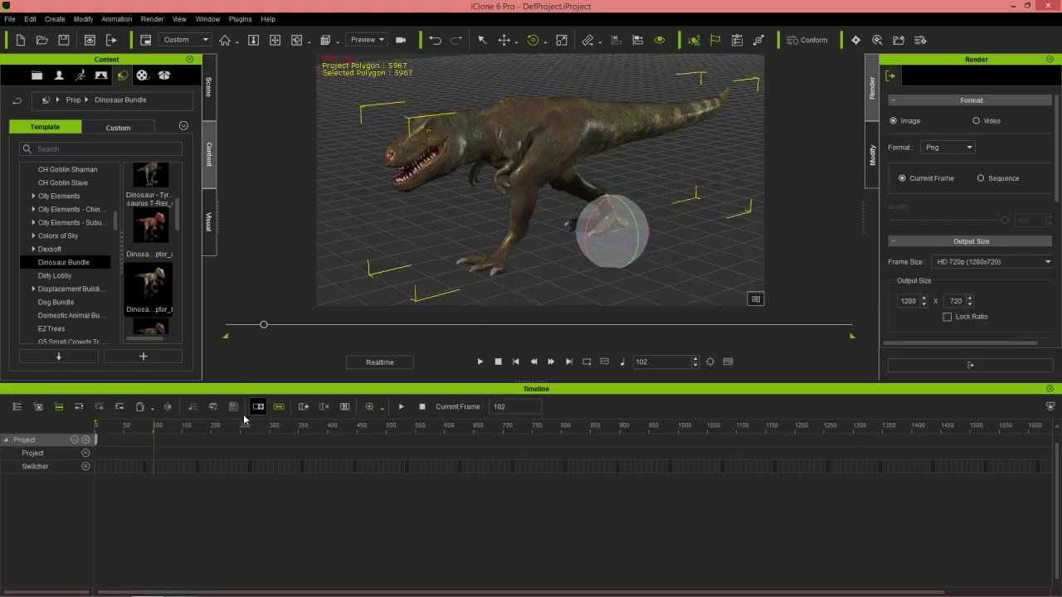
{"action": "right_click", "coordinate": [73, 490]}
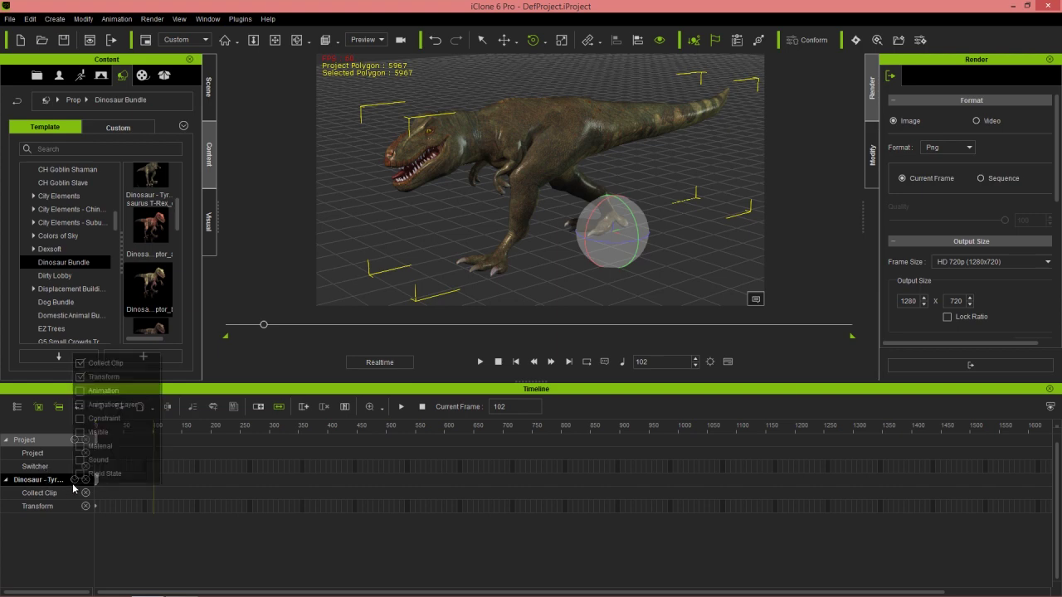
{"action": "left_click", "coordinate": [80, 391]}
{"action": "left_click", "coordinate": [174, 397]}
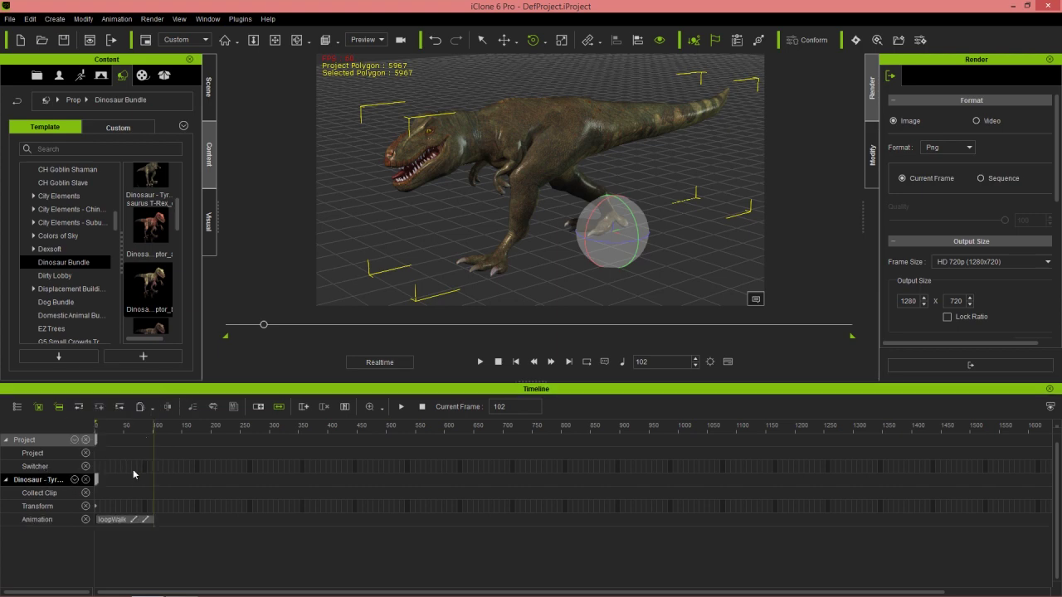
Extend the loopWalk clip by looping it to about frame 610, preview the walk, and park the playhead at frame 121
{"action": "left_click", "coordinate": [124, 520]}
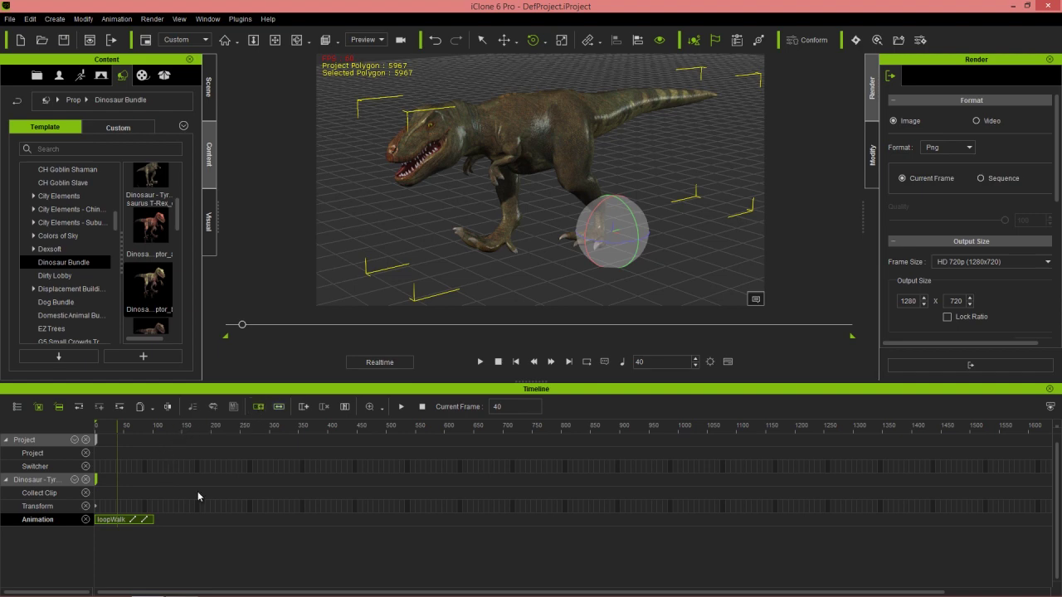
{"action": "left_click_drag", "start_coordinate": [155, 520], "coordinate": [395, 521]}
{"action": "left_click_drag", "start_coordinate": [139, 425], "coordinate": [82, 426]}
{"action": "key", "text": "space"}
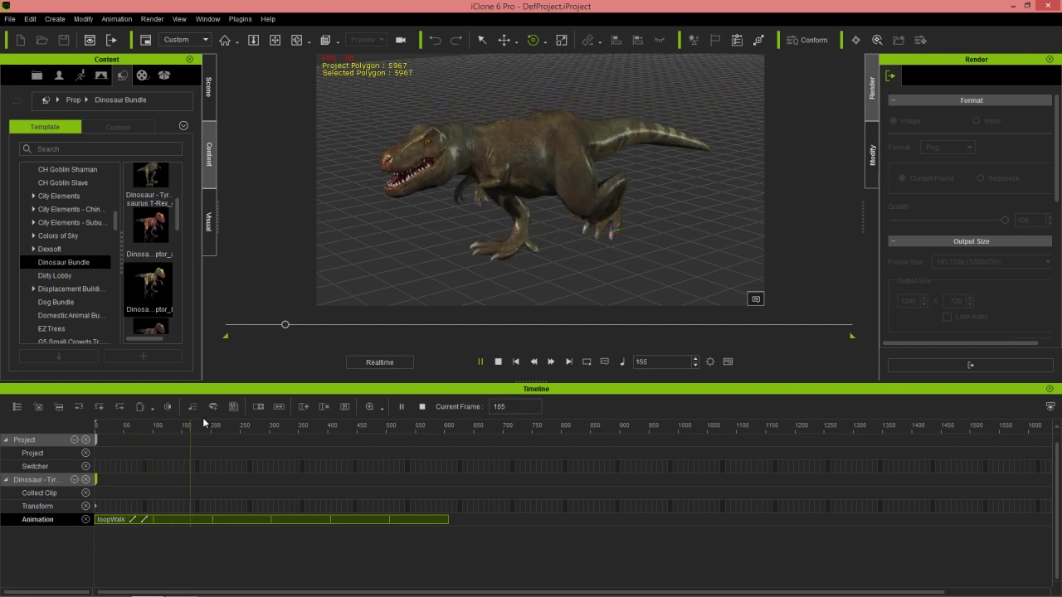
{"action": "key", "text": "space"}
{"action": "left_click_drag", "start_coordinate": [186, 425], "coordinate": [164, 439]}
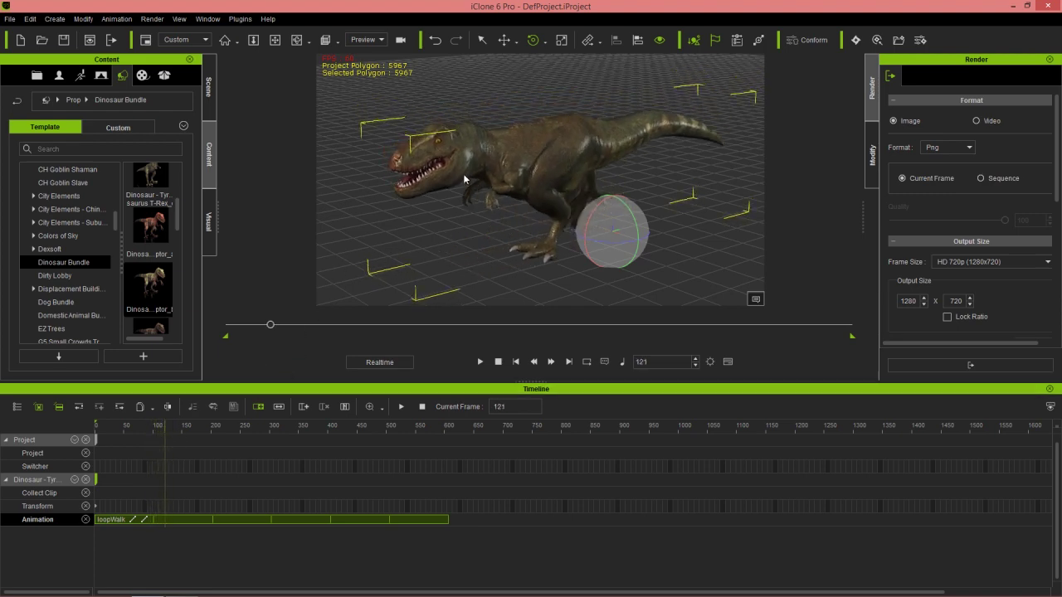
Open the animation layer editor for the T-Rex with Bone Edit Mode enabled
{"action": "left_click", "coordinate": [872, 161]}
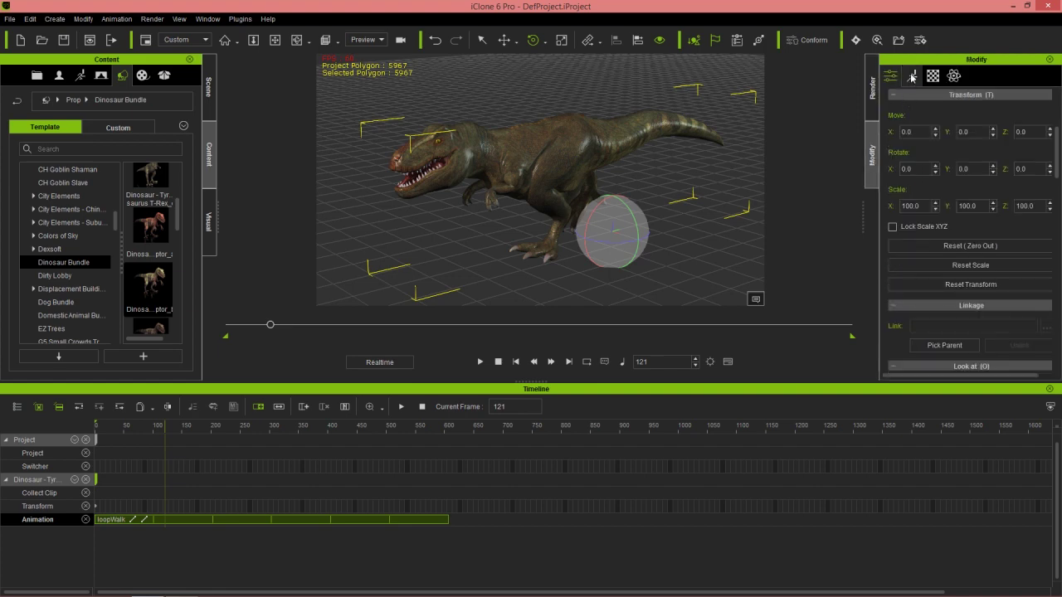
{"action": "left_click", "coordinate": [912, 77]}
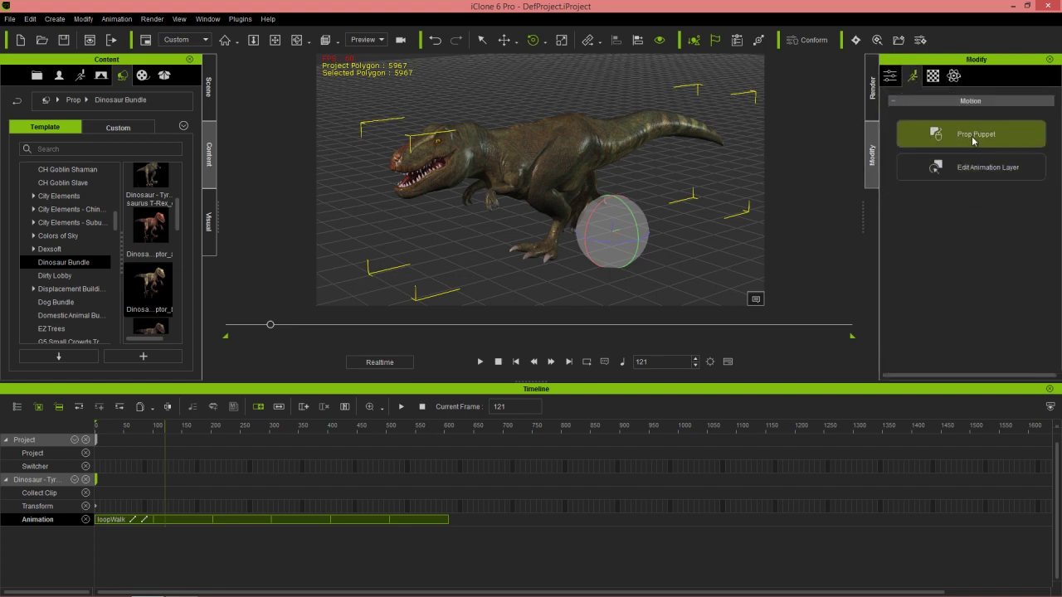
{"action": "left_click", "coordinate": [973, 168]}
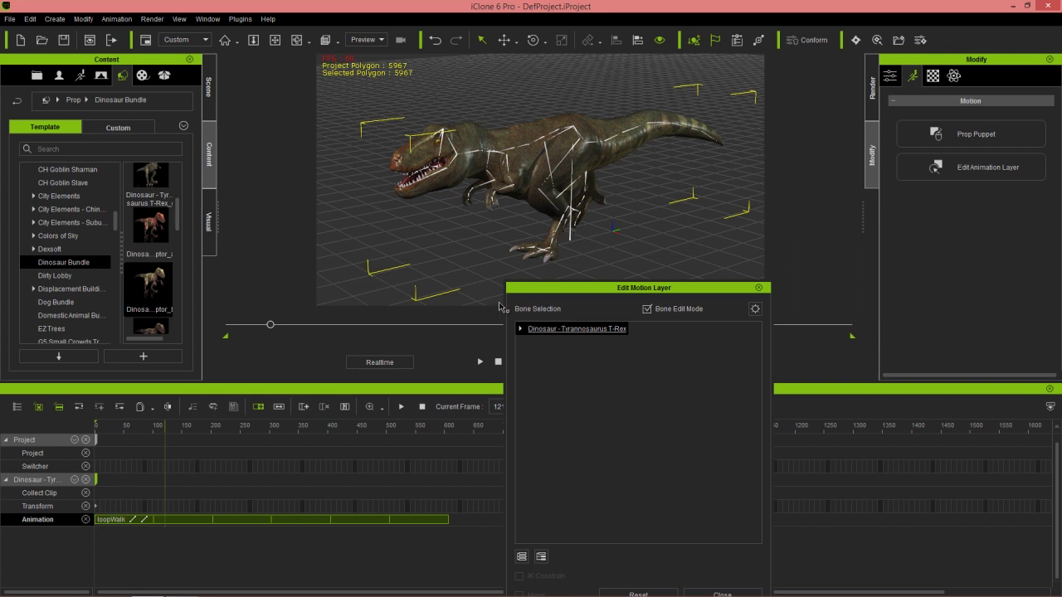
{"action": "scroll", "coordinate": [448, 124], "scroll_direction": "up", "scroll_amount": 5}
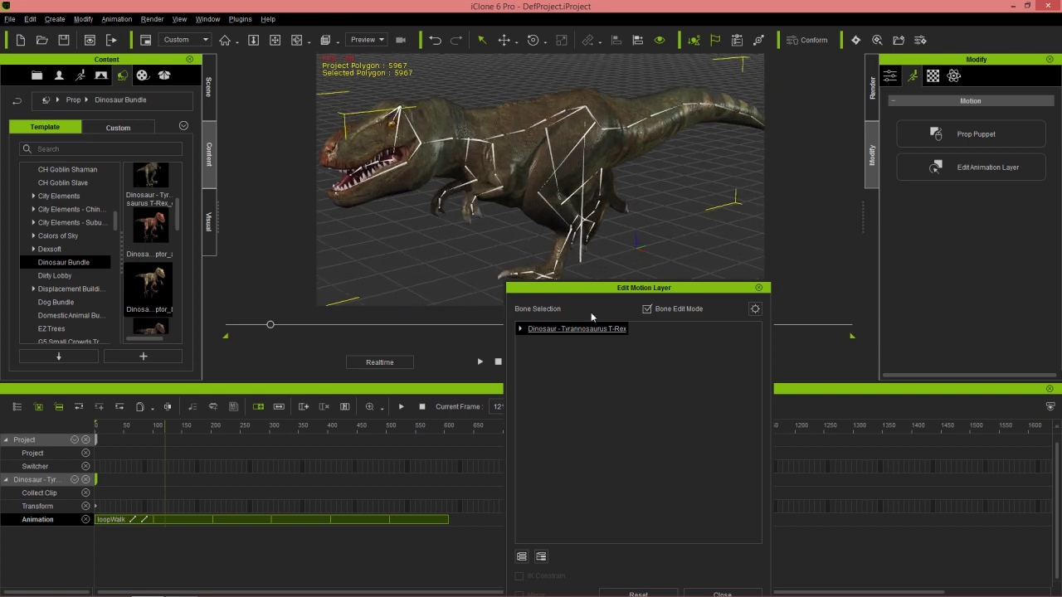
{"action": "left_click", "coordinate": [646, 309]}
{"action": "left_click", "coordinate": [647, 309]}
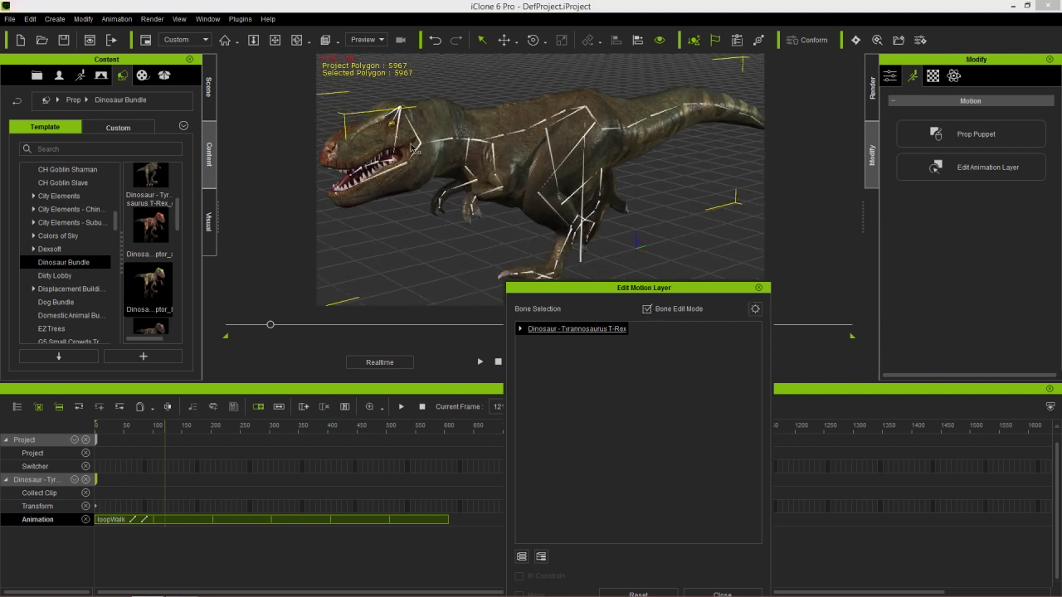
{"action": "scroll", "coordinate": [439, 249], "scroll_direction": "up", "scroll_amount": 4}
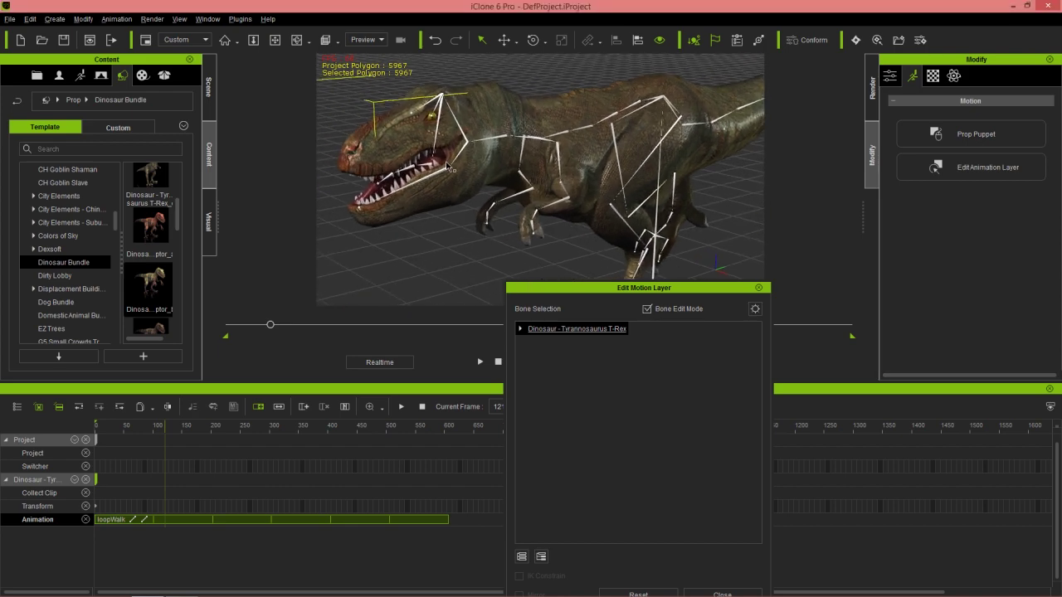
{"action": "scroll", "coordinate": [446, 166], "scroll_direction": "up", "scroll_amount": 1}
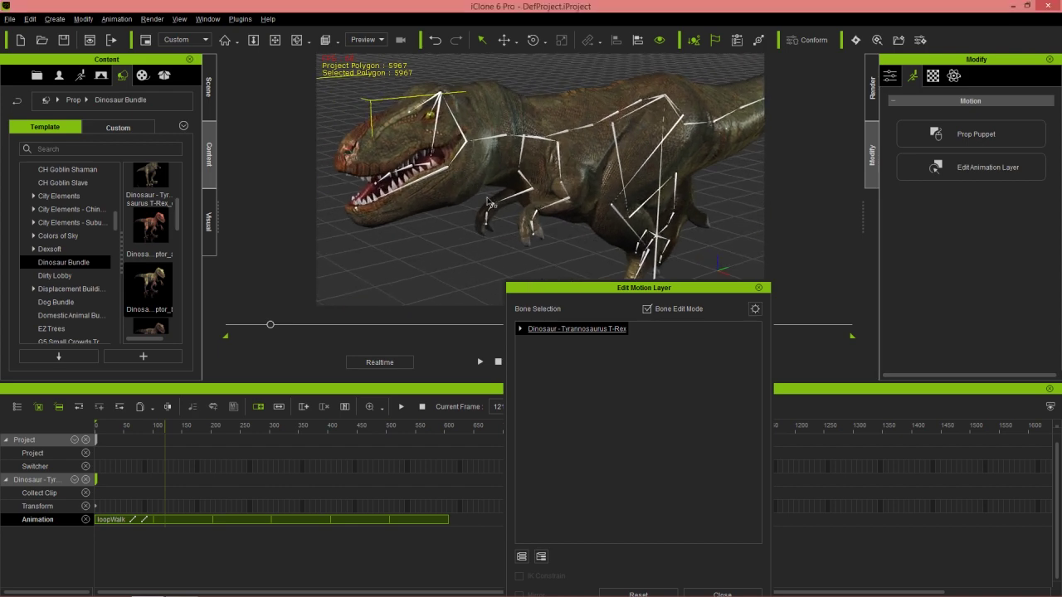
Set the bone display size to 20 for all of the T-Rex's bones
{"action": "left_click", "coordinate": [756, 309]}
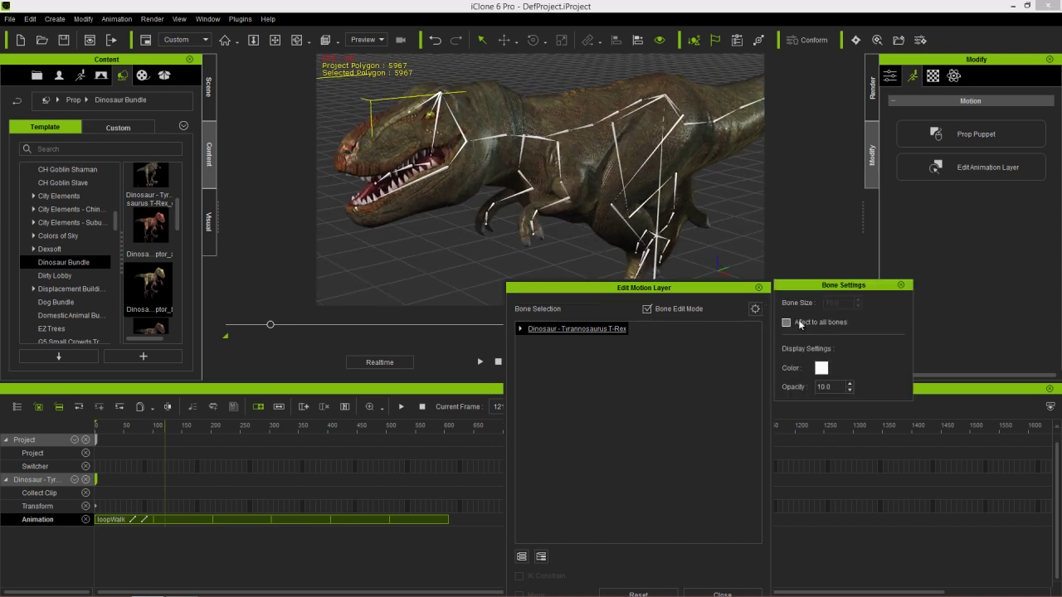
{"action": "type", "text": "20"}
{"action": "key", "text": "Return"}
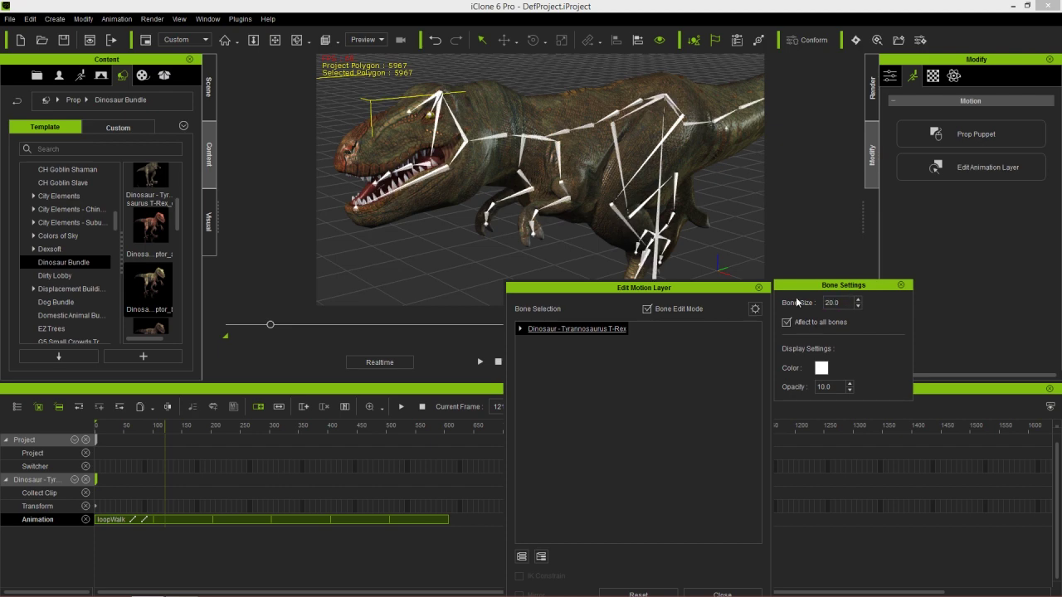
{"action": "left_click", "coordinate": [902, 286]}
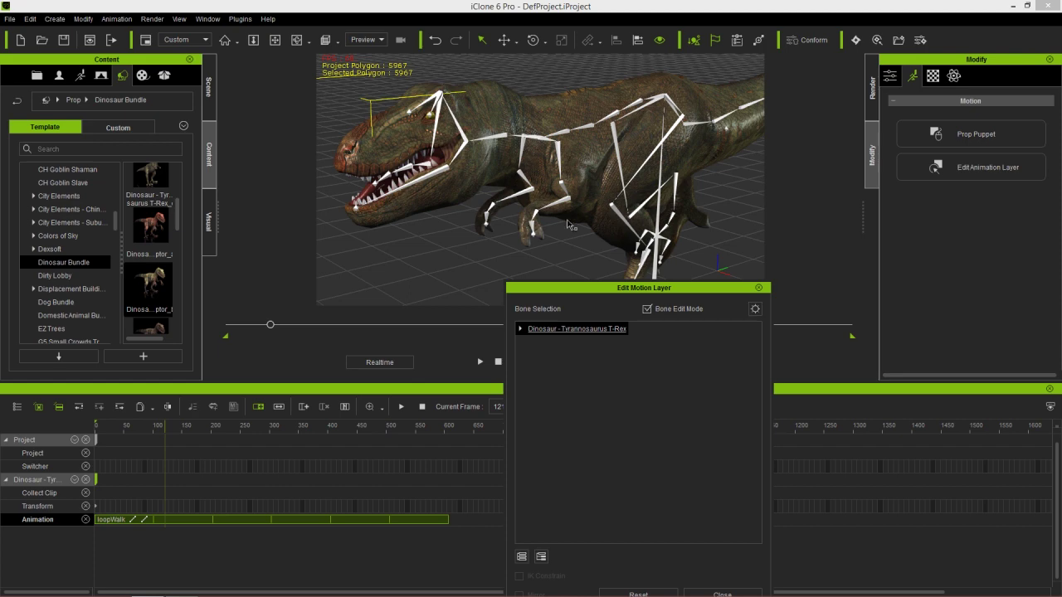
Select the T_Rex_Head_JawSHJnt bone and rotate it at frame 121 to open the mouth wider
{"action": "left_click", "coordinate": [432, 178]}
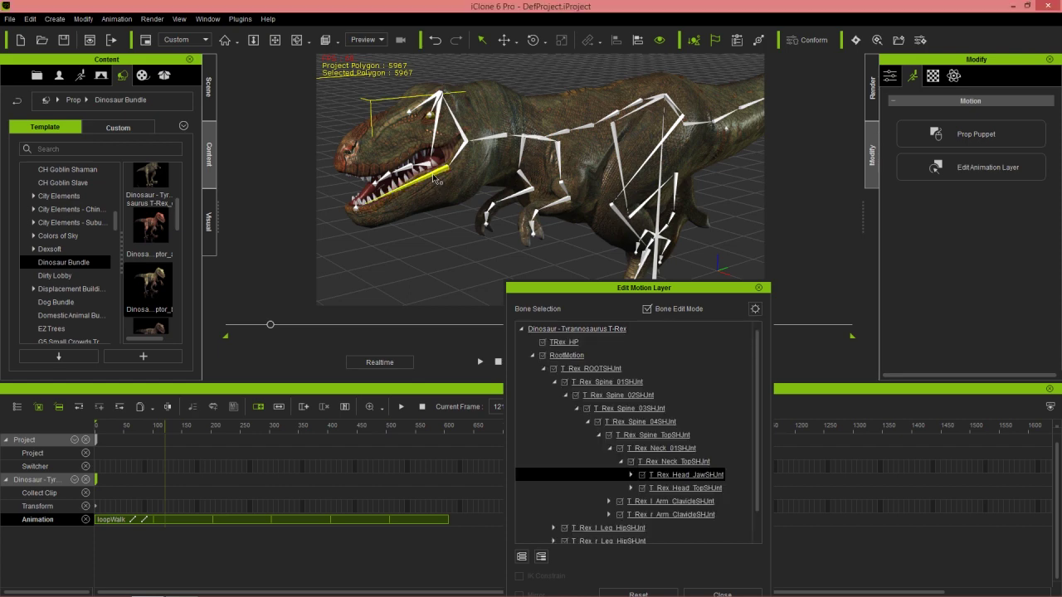
{"action": "key", "text": "e"}
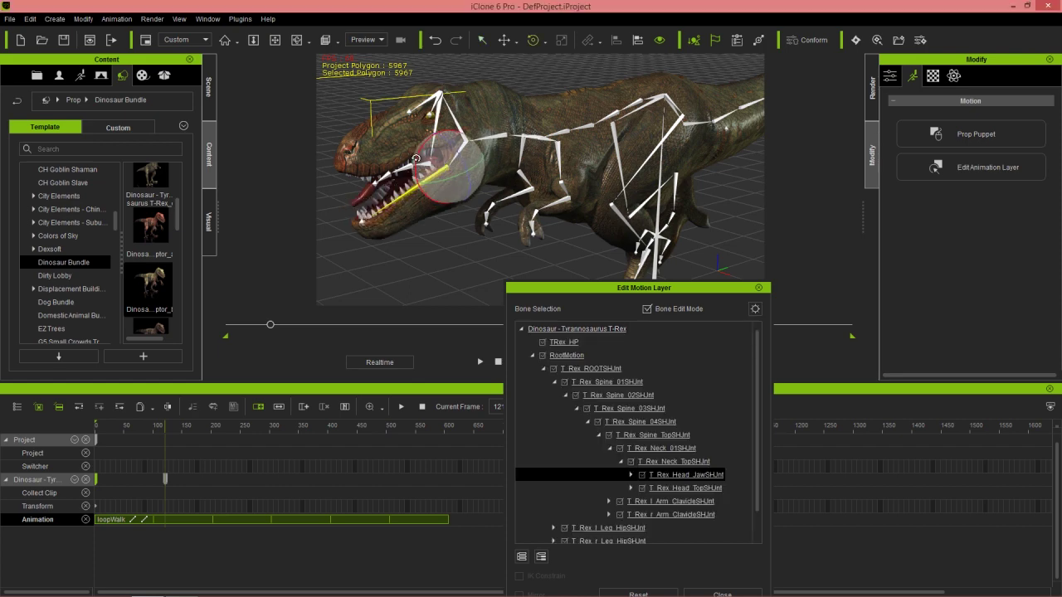
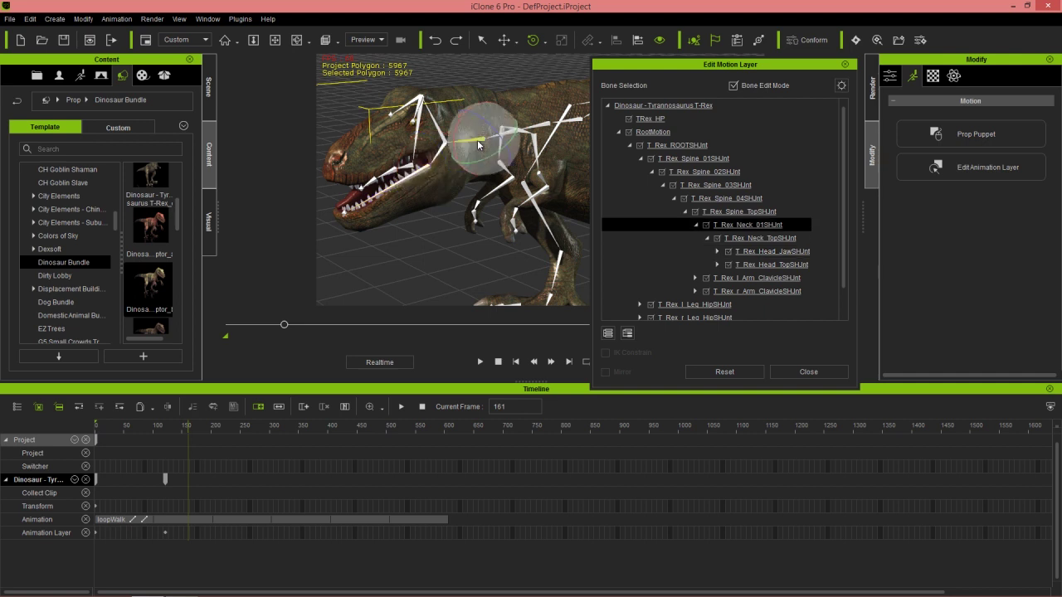
Rotate the T_Rex_Neck_01SHJnt bone at frame 161 to turn the head sideways, and play the walk to check it
{"action": "mouse_move", "coordinate": [478, 156]}
{"action": "left_mouse_down"}
{"action": "mouse_move", "coordinate": [495, 161]}
{"action": "mouse_move", "coordinate": [503, 139]}
{"action": "mouse_move", "coordinate": [497, 158]}
{"action": "left_mouse_up"}
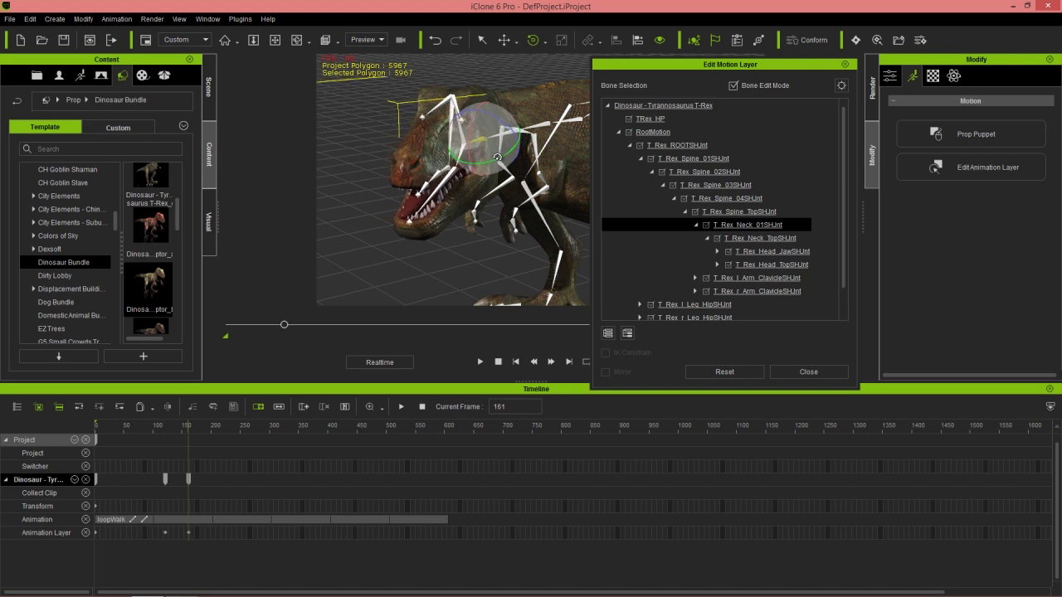
{"action": "left_click_drag", "start_coordinate": [187, 433], "coordinate": [145, 430]}
{"action": "left_click_drag", "start_coordinate": [734, 67], "coordinate": [800, 102]}
{"action": "key", "text": "space"}
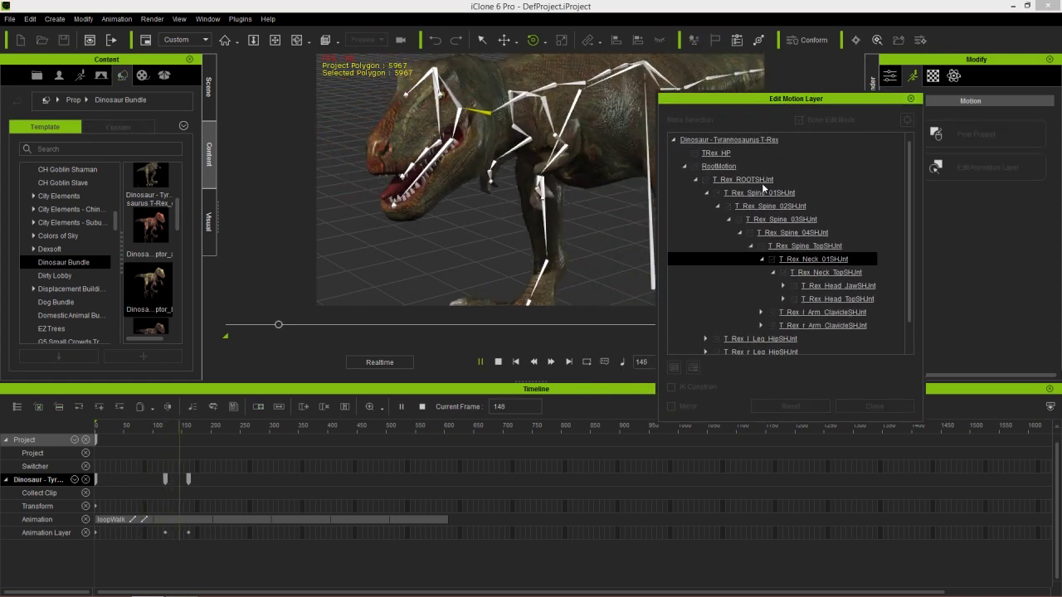
{"action": "key", "text": "space"}
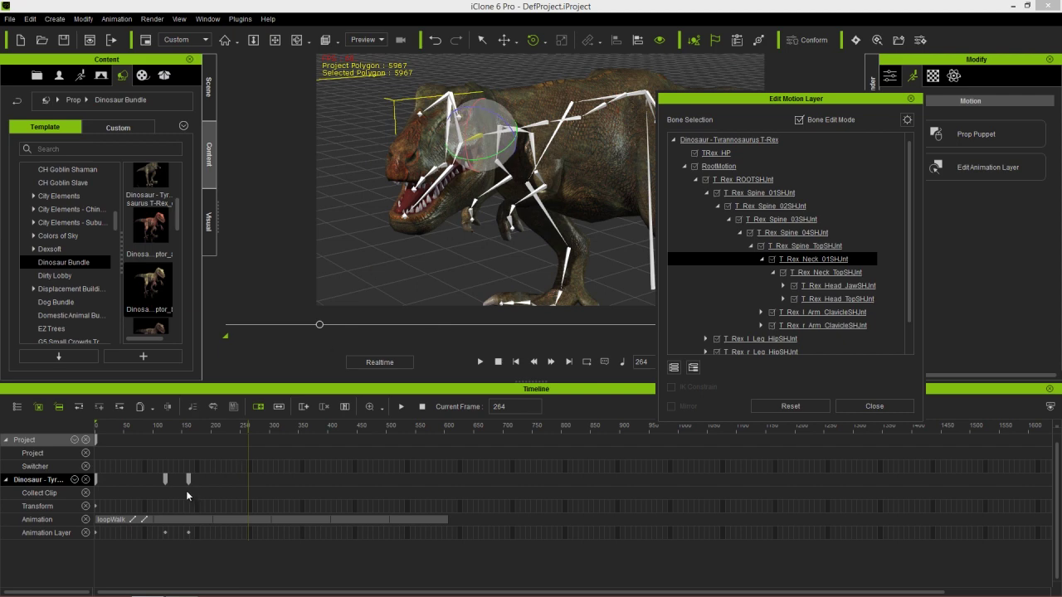
Copy the T-Rex's animation layer key with the turned head from frame 161 and paste it at frame 294
{"action": "left_click", "coordinate": [189, 536]}
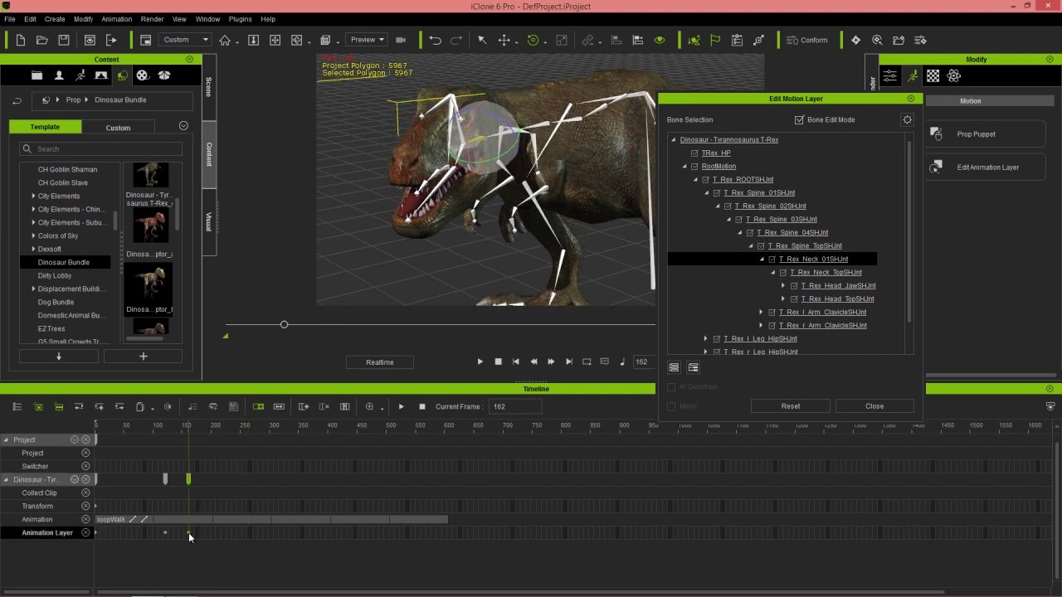
{"action": "right_click", "coordinate": [189, 536]}
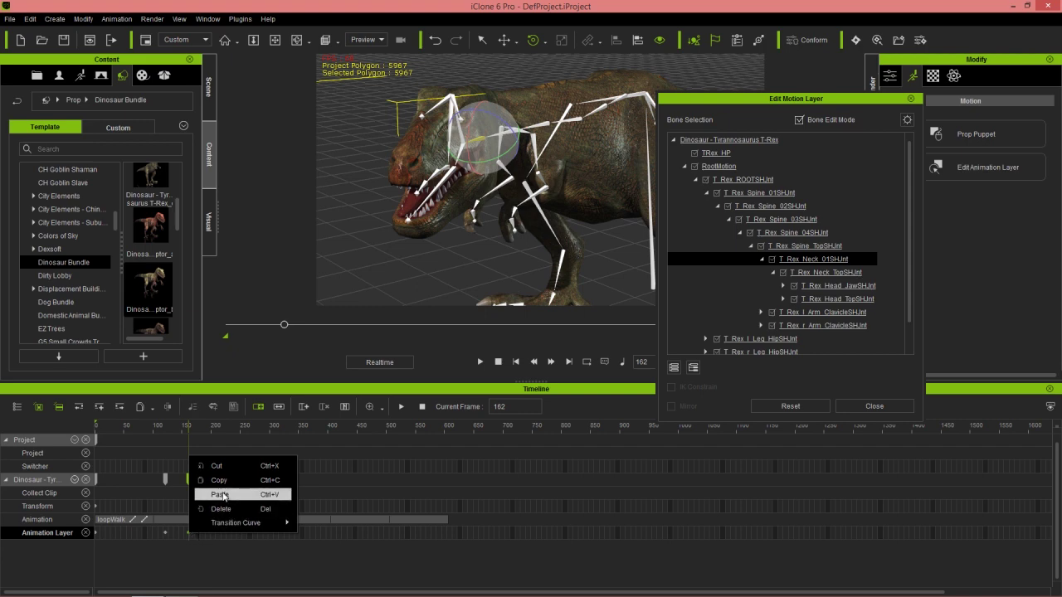
{"action": "left_click", "coordinate": [220, 481]}
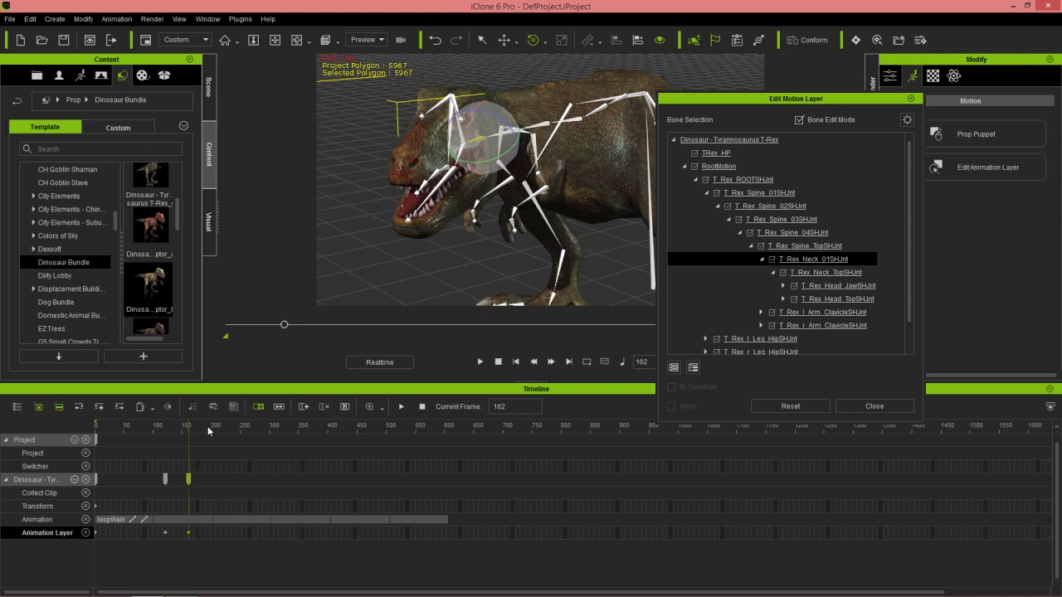
{"action": "key", "text": "space"}
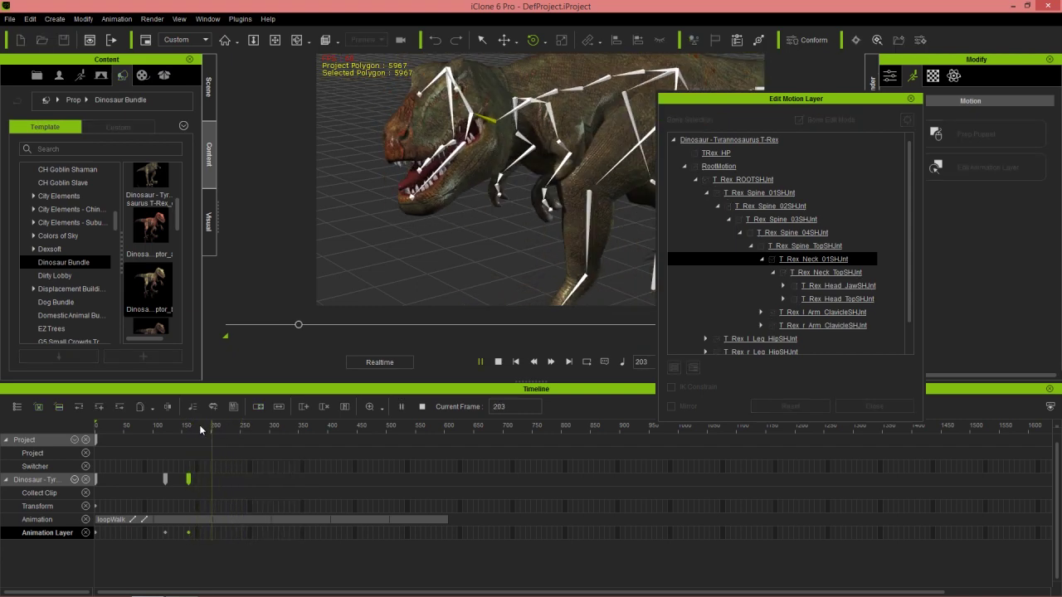
{"action": "key", "text": "space"}
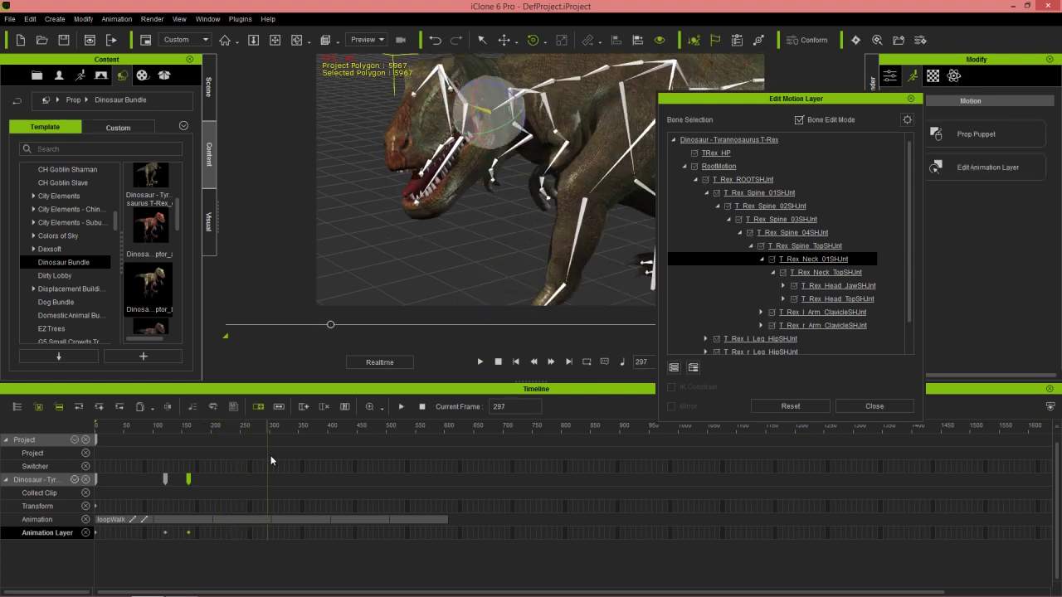
{"action": "right_click", "coordinate": [266, 537]}
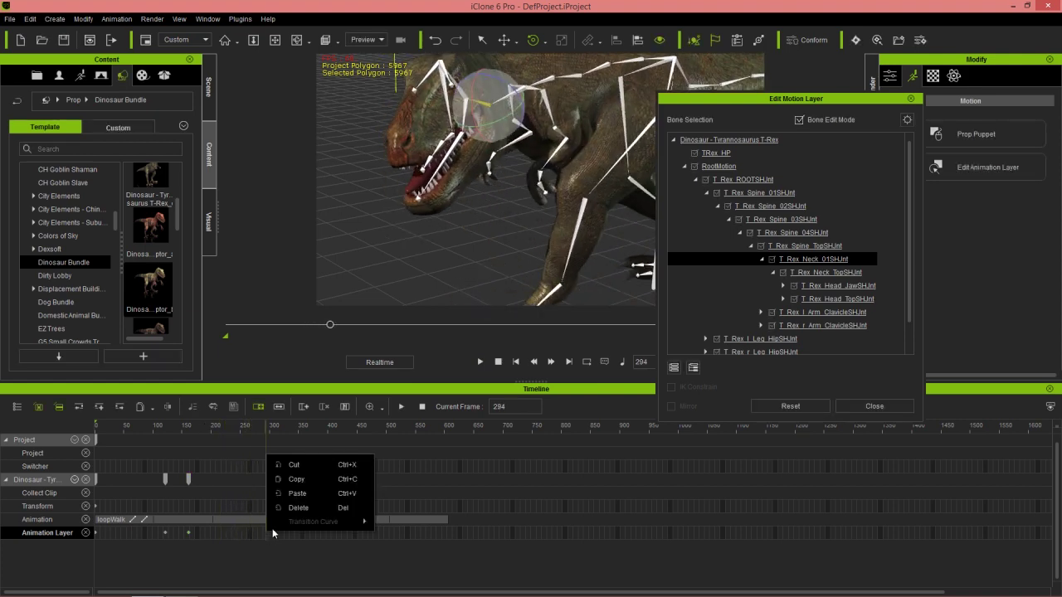
{"action": "left_click", "coordinate": [300, 501]}
Reset the T_Rex_Neck_01SHJnt bone at frame 352 to return the head to its default pose, and play the motion
{"action": "left_click_drag", "start_coordinate": [268, 432], "coordinate": [300, 433]}
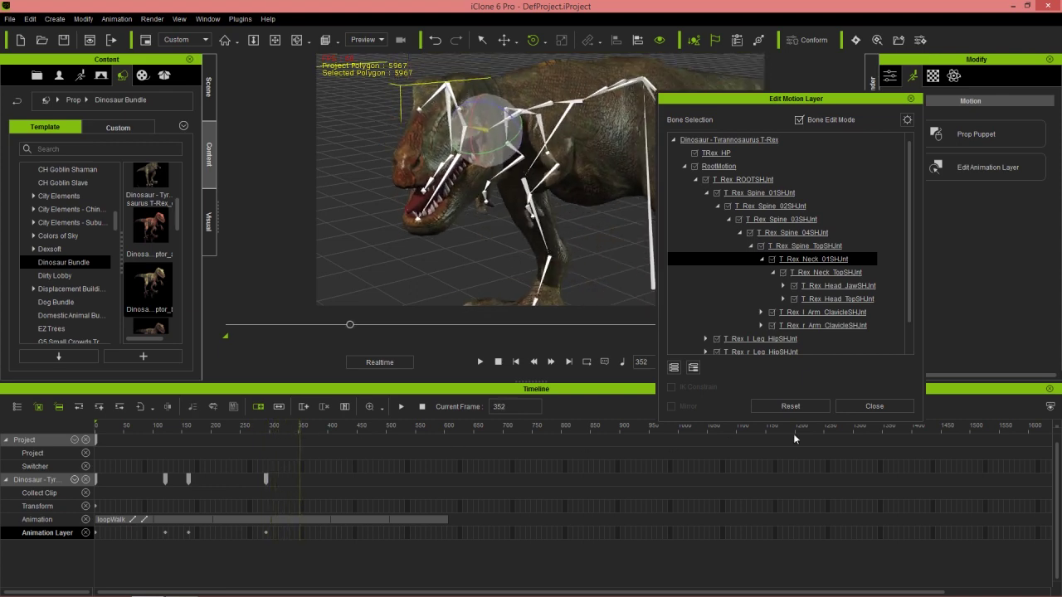
{"action": "left_click", "coordinate": [796, 407]}
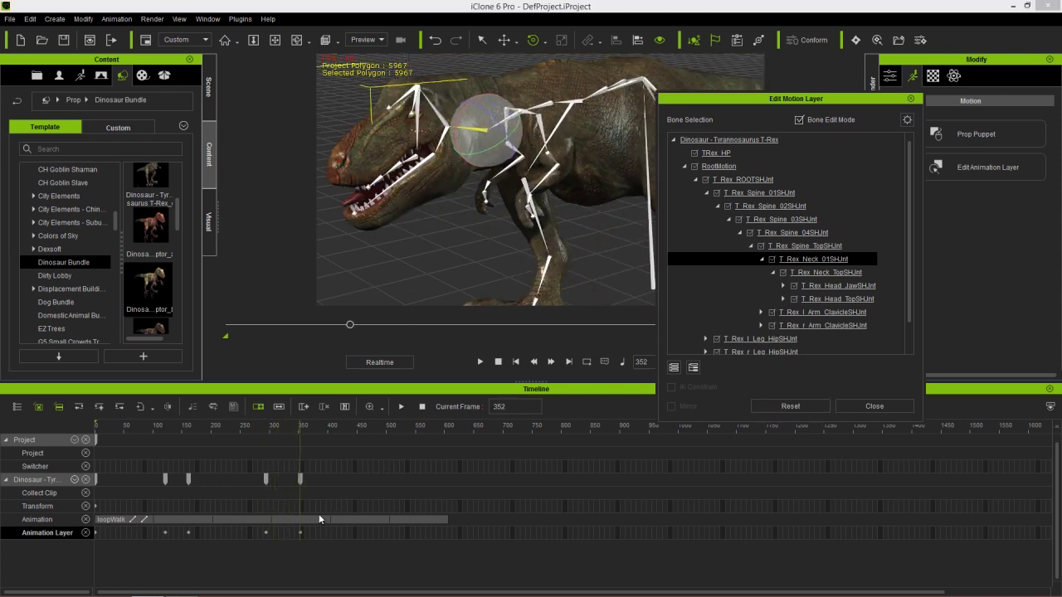
{"action": "key", "text": "space"}
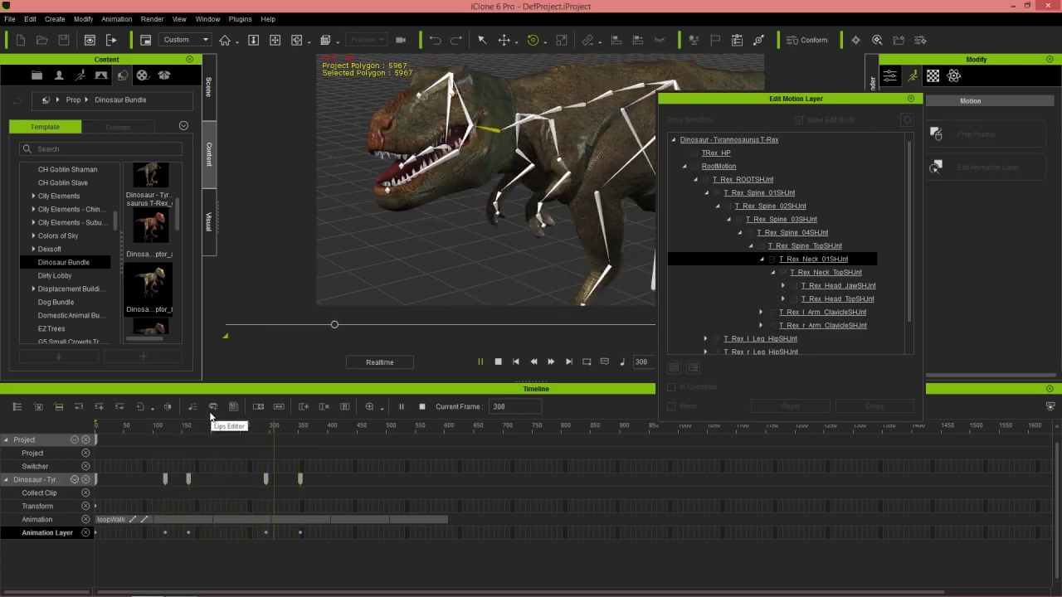
{"action": "key", "text": "space"}
{"action": "mouse_move", "coordinate": [206, 429]}
{"action": "left_mouse_down"}
{"action": "mouse_move", "coordinate": [166, 429]}
{"action": "mouse_move", "coordinate": [192, 431]}
{"action": "left_mouse_up"}
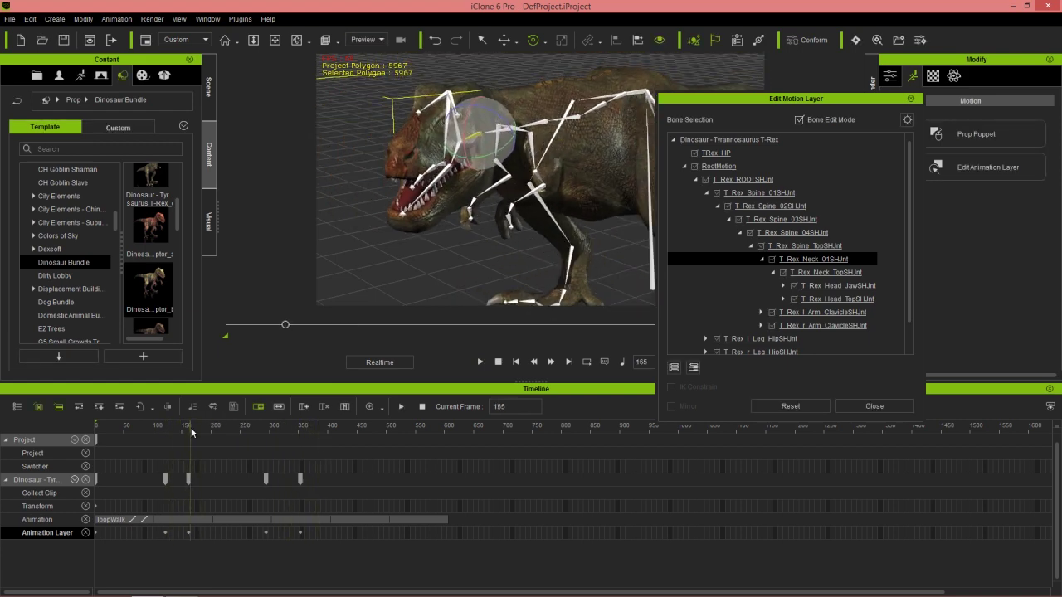
Rotate the T_Rex_Head_JawSHJnt bone at the frame 161 key to open the mouth wide
{"action": "left_click", "coordinate": [165, 480]}
{"action": "scroll", "coordinate": [409, 211], "scroll_direction": "up", "scroll_amount": 6}
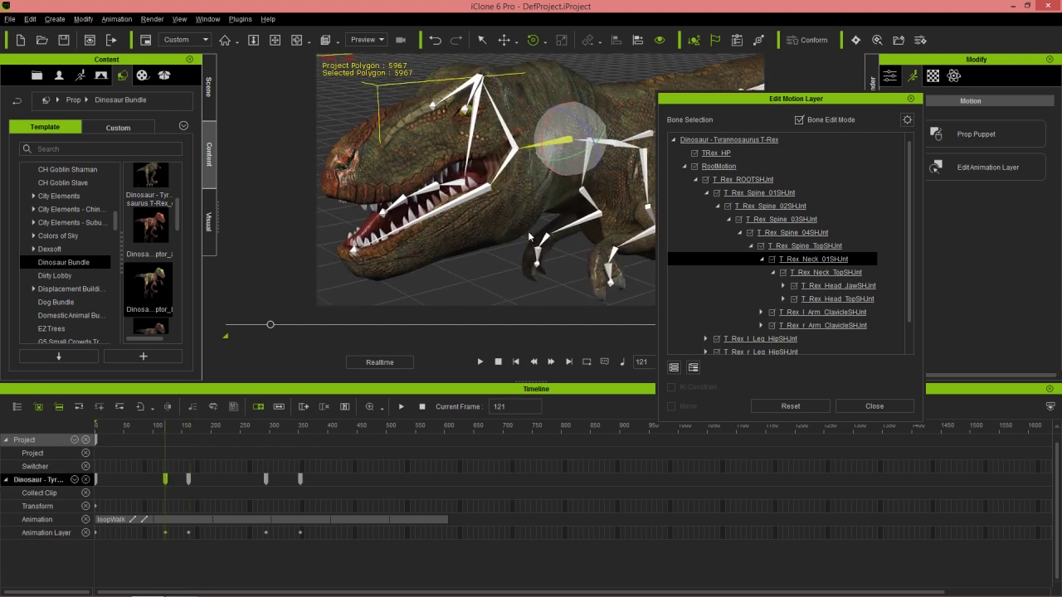
{"action": "middle_click_drag", "start_coordinate": [529, 236], "coordinate": [525, 214]}
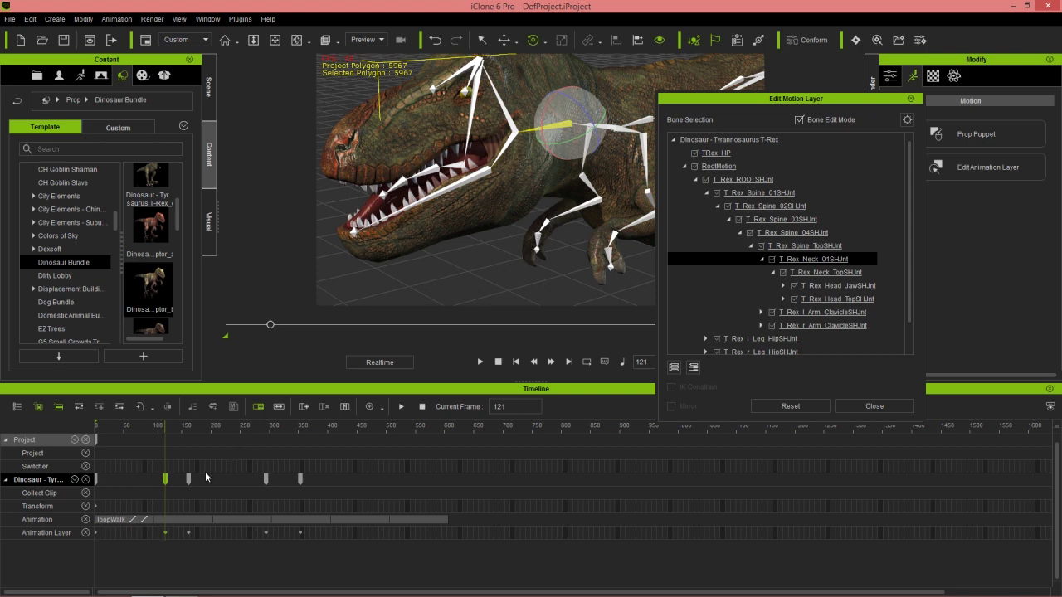
{"action": "left_click", "coordinate": [166, 534]}
{"action": "key", "text": "Tab"}
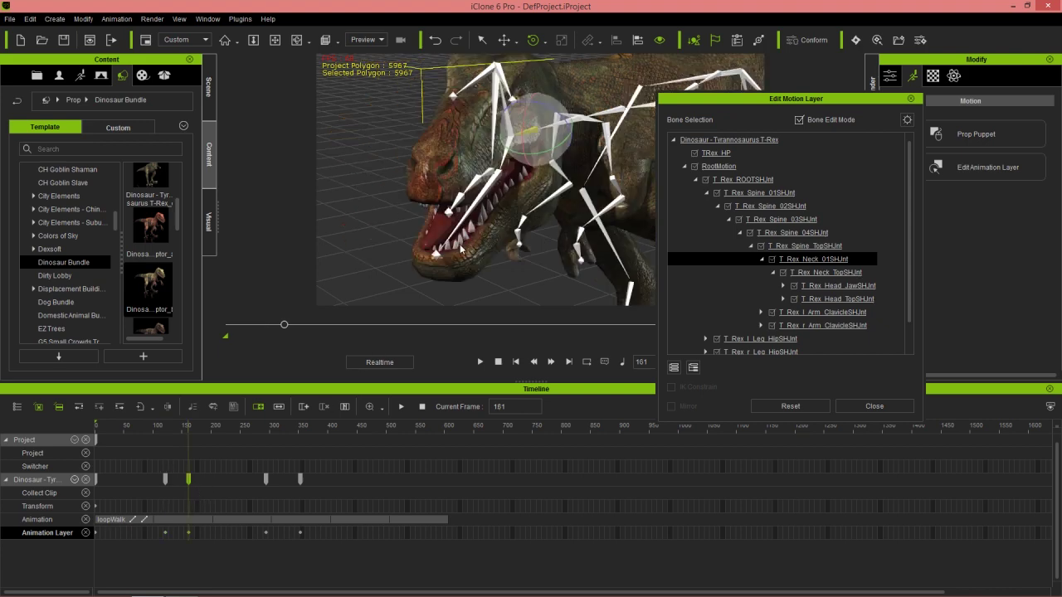
{"action": "right_click_drag", "start_coordinate": [555, 214], "coordinate": [437, 179], "text": "alt"}
{"action": "left_click", "coordinate": [426, 168]}
{"action": "left_click_drag", "start_coordinate": [423, 146], "coordinate": [421, 155]}
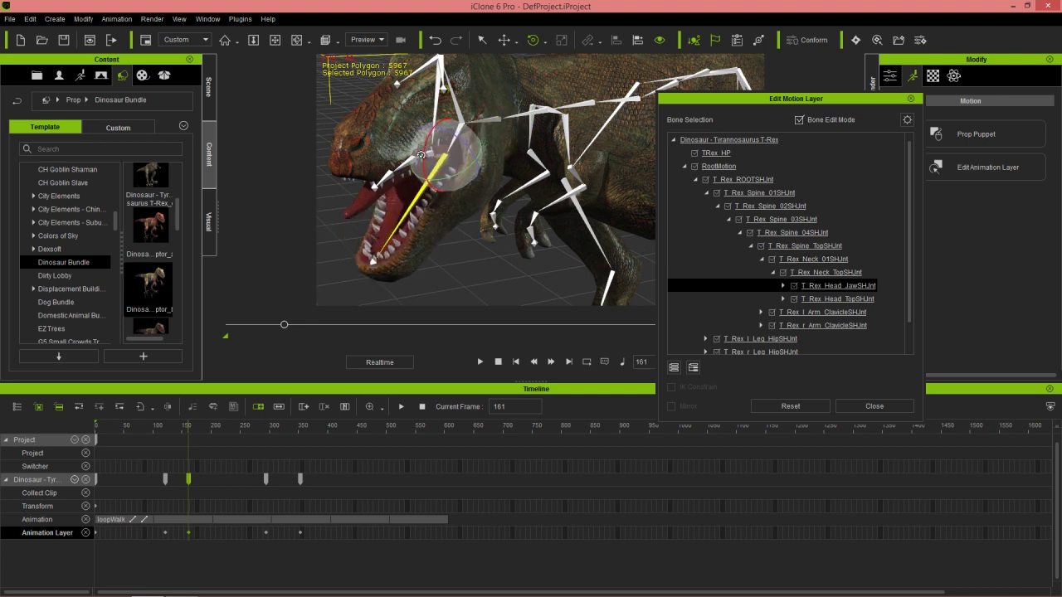
Copy the open-jaw key from frame 161 over the key at frame 294
{"action": "right_click", "coordinate": [189, 481]}
{"action": "left_click", "coordinate": [220, 502]}
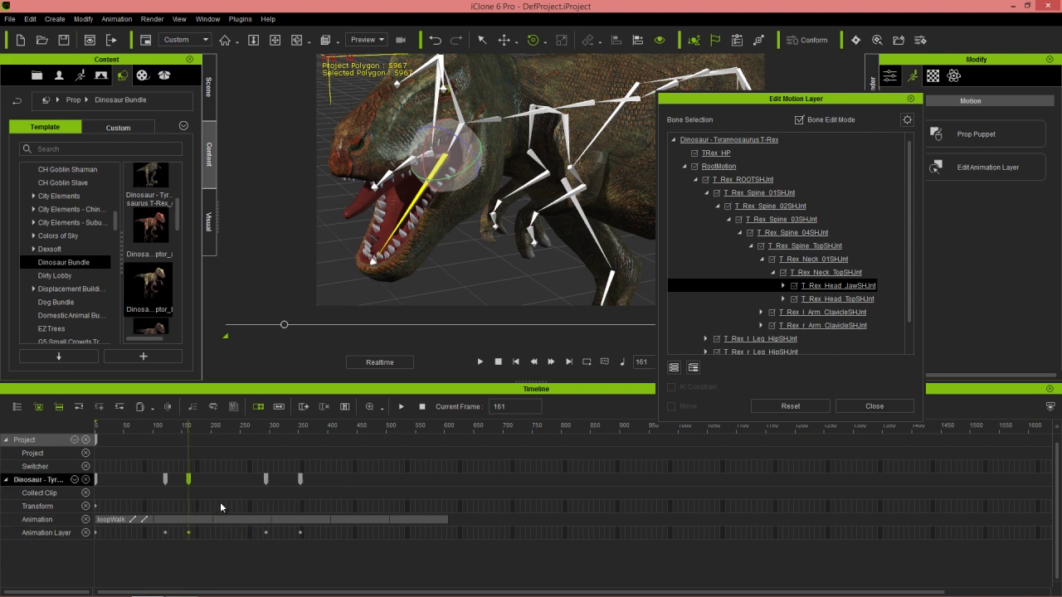
{"action": "left_click", "coordinate": [266, 479]}
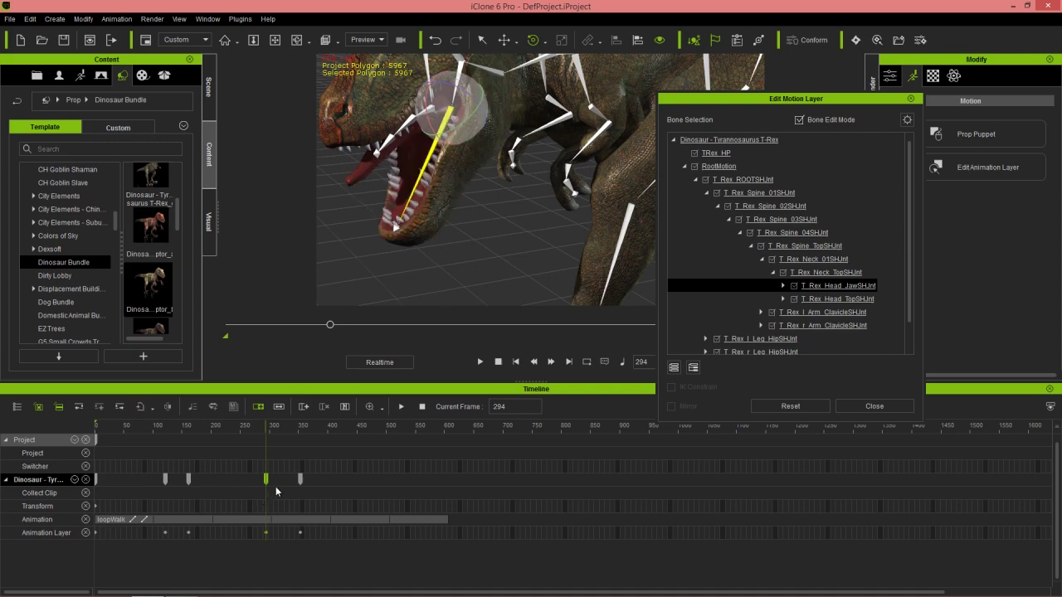
Rotate the T_Rex_Toung bones at frame 180 to bend the tongue down
{"action": "left_click_drag", "start_coordinate": [223, 429], "coordinate": [197, 428]}
{"action": "right_click_drag", "start_coordinate": [380, 227], "coordinate": [472, 234], "text": "alt"}
{"action": "left_click_drag", "start_coordinate": [466, 216], "coordinate": [447, 241], "text": "alt"}
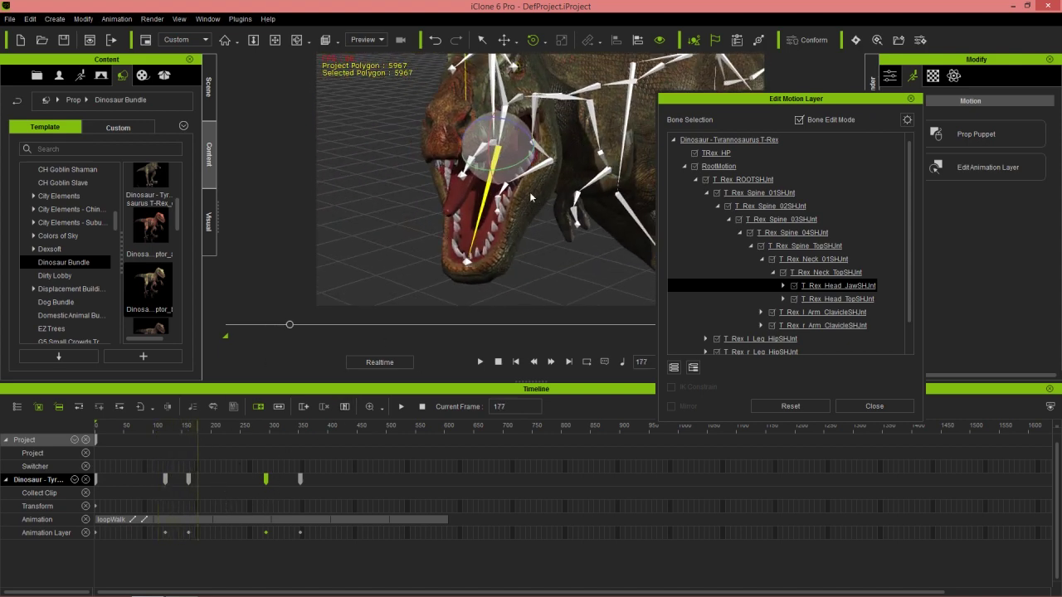
{"action": "right_click_drag", "start_coordinate": [574, 209], "coordinate": [500, 186], "text": "alt"}
{"action": "left_click_drag", "start_coordinate": [499, 186], "coordinate": [561, 157], "text": "alt"}
{"action": "scroll", "coordinate": [185, 492], "scroll_direction": "up", "scroll_amount": 2}
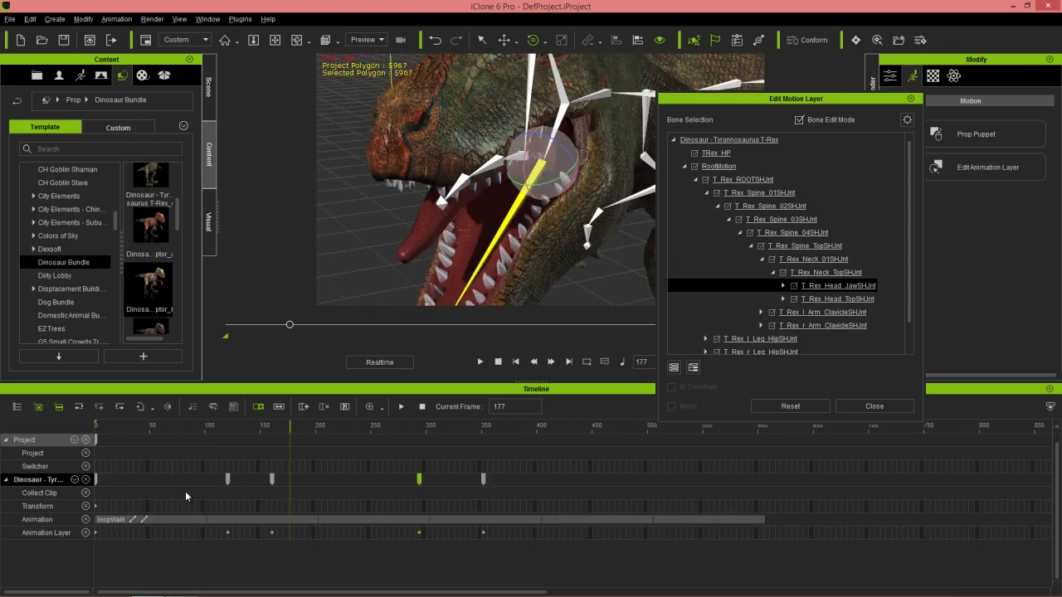
{"action": "scroll", "coordinate": [186, 496], "scroll_direction": "up", "scroll_amount": 2}
{"action": "mouse_move", "coordinate": [388, 426]}
{"action": "left_mouse_down"}
{"action": "mouse_move", "coordinate": [363, 427]}
{"action": "mouse_move", "coordinate": [394, 430]}
{"action": "left_mouse_up"}
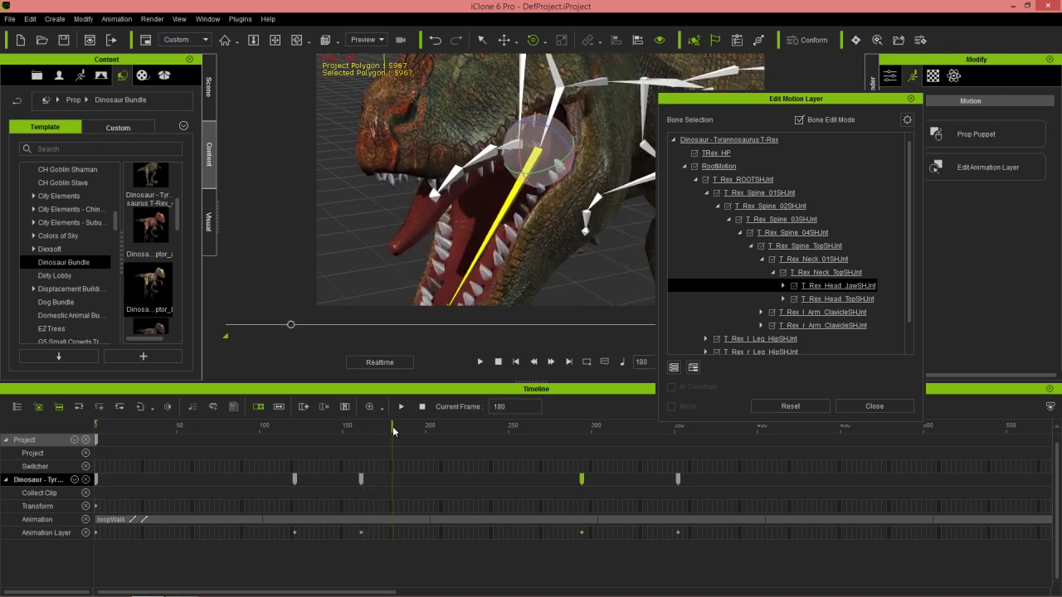
{"action": "left_click", "coordinate": [488, 160]}
{"action": "left_click_drag", "start_coordinate": [477, 136], "coordinate": [435, 184]}
{"action": "left_click", "coordinate": [464, 179]}
{"action": "left_click", "coordinate": [447, 214]}
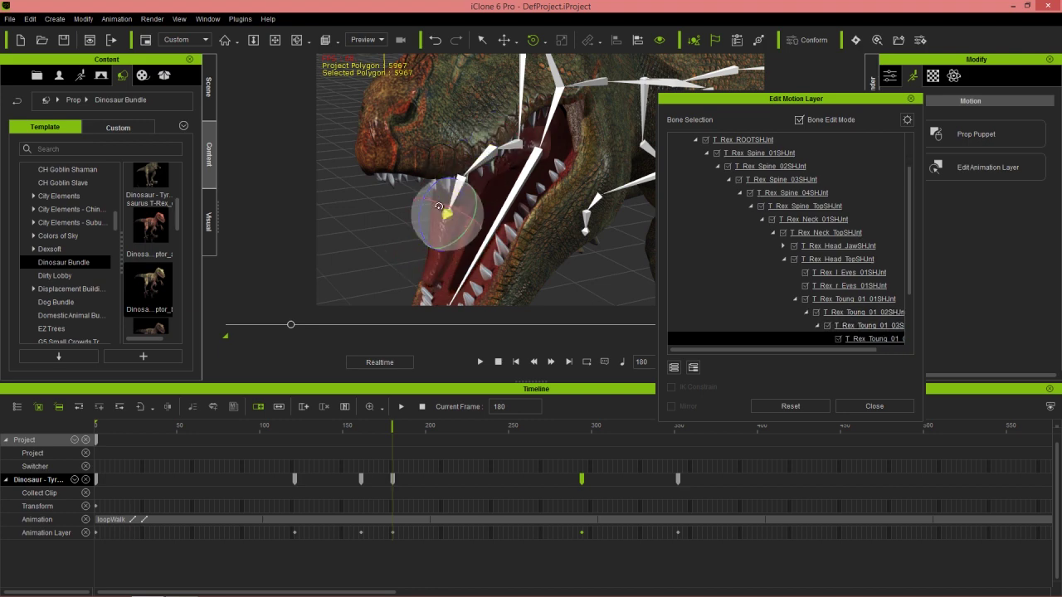
{"action": "left_click_drag", "start_coordinate": [417, 217], "coordinate": [418, 224]}
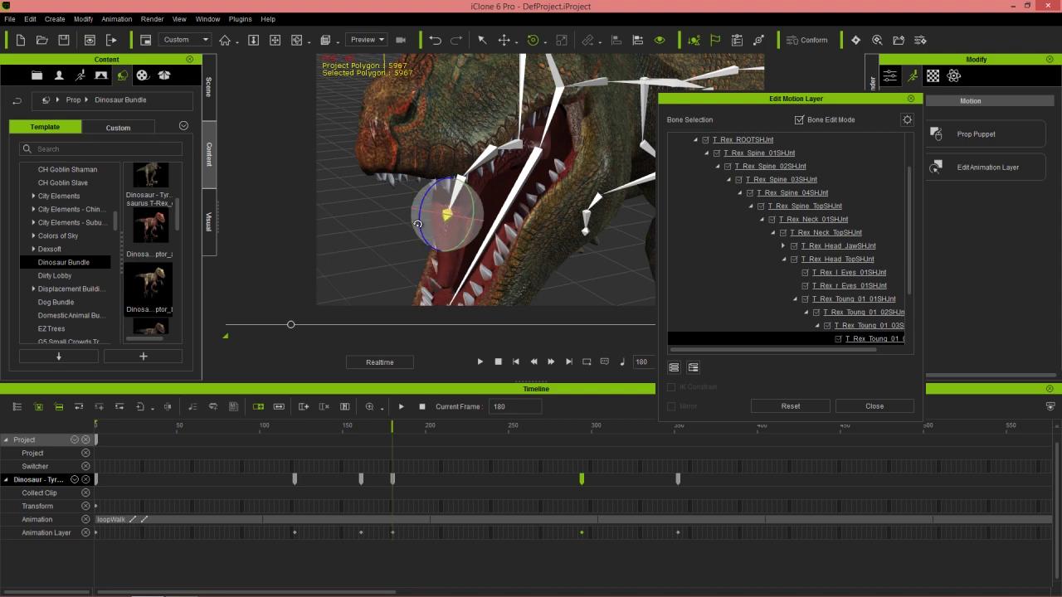
Rotate the T_Rex_Toung bones at frame 195 to raise the tongue outward
{"action": "left_click_drag", "start_coordinate": [392, 429], "coordinate": [417, 431]}
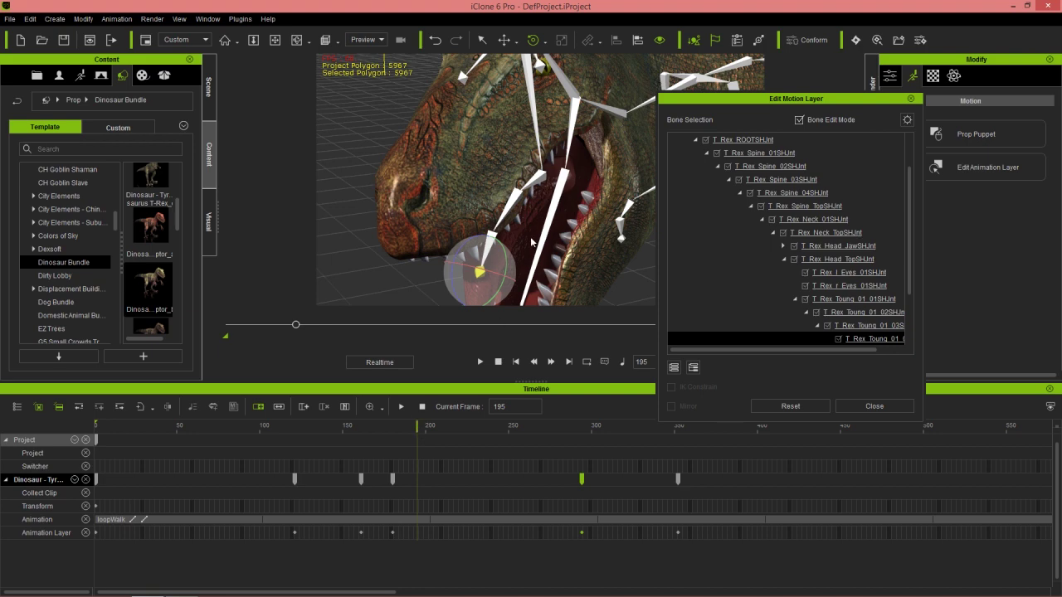
{"action": "right_click_drag", "start_coordinate": [559, 245], "coordinate": [473, 141]}
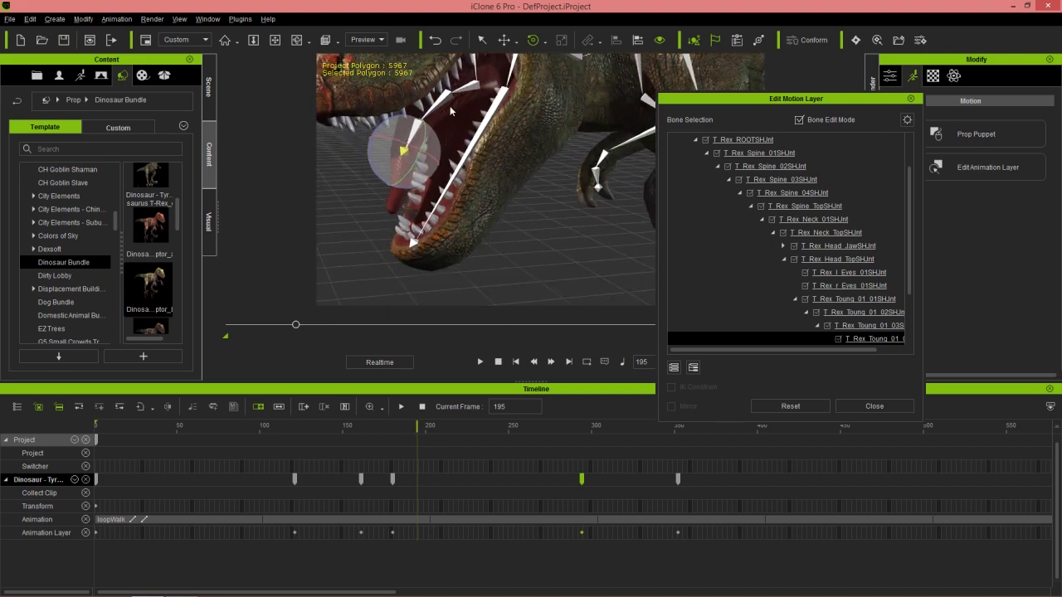
{"action": "left_click", "coordinate": [444, 99]}
{"action": "left_click_drag", "start_coordinate": [446, 102], "coordinate": [382, 107]}
{"action": "left_click", "coordinate": [412, 133]}
{"action": "left_click", "coordinate": [386, 134]}
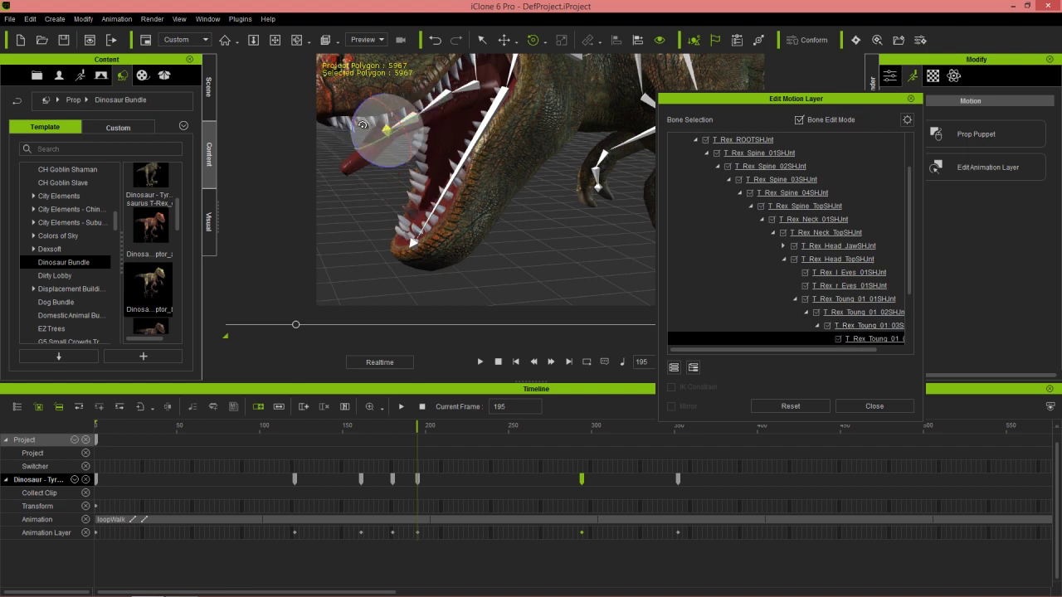
{"action": "left_click_drag", "start_coordinate": [354, 131], "coordinate": [352, 108]}
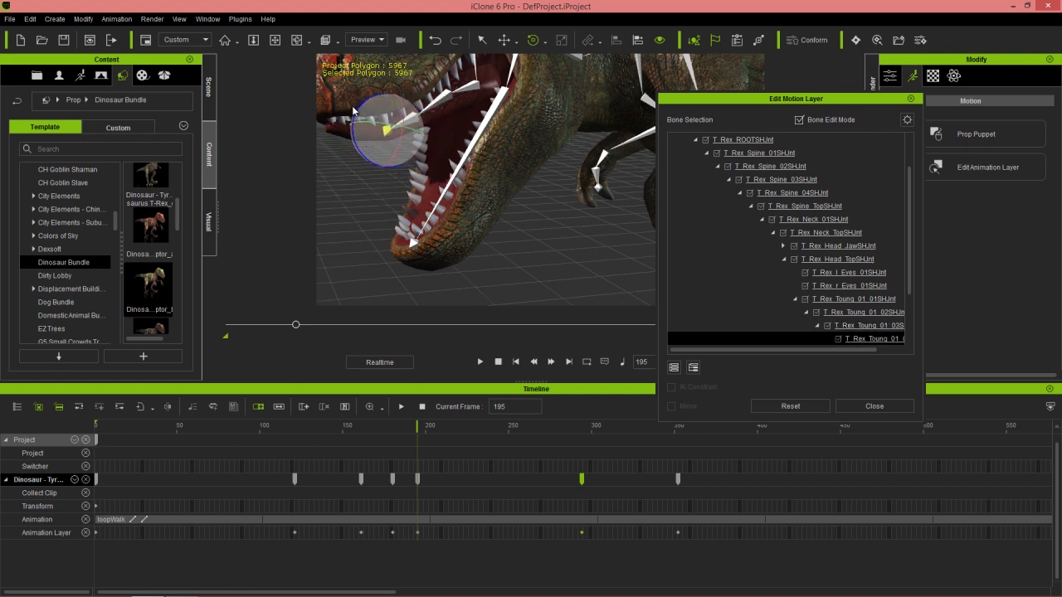
Copy the two tongue keys at frames 180 and 195, paste them at frames 209, about 240 and 268, and play the result
{"action": "left_click_drag", "start_coordinate": [385, 479], "coordinate": [434, 486]}
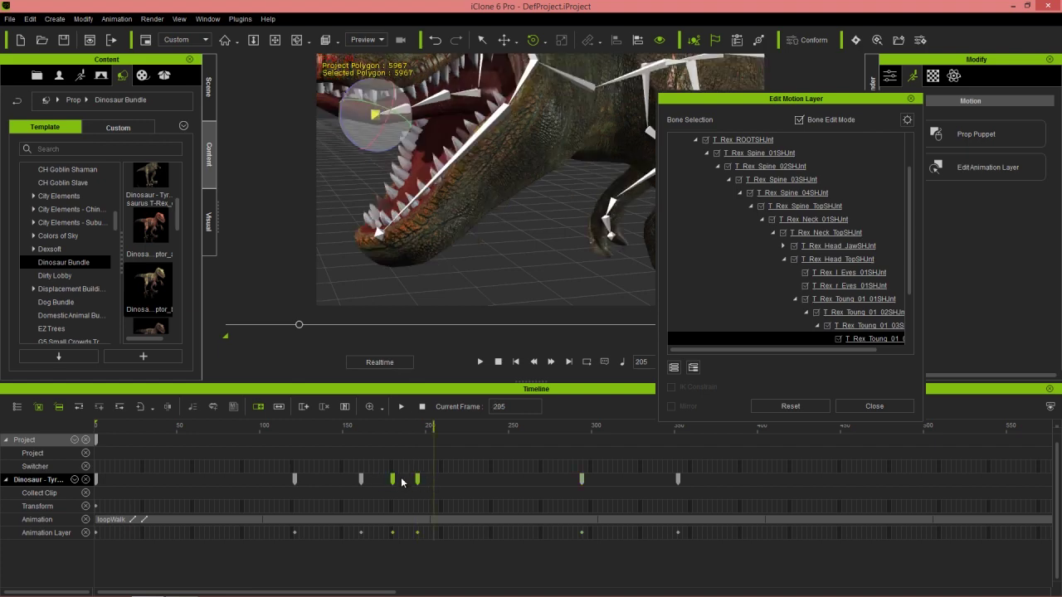
{"action": "left_click_drag", "start_coordinate": [432, 427], "coordinate": [440, 425]}
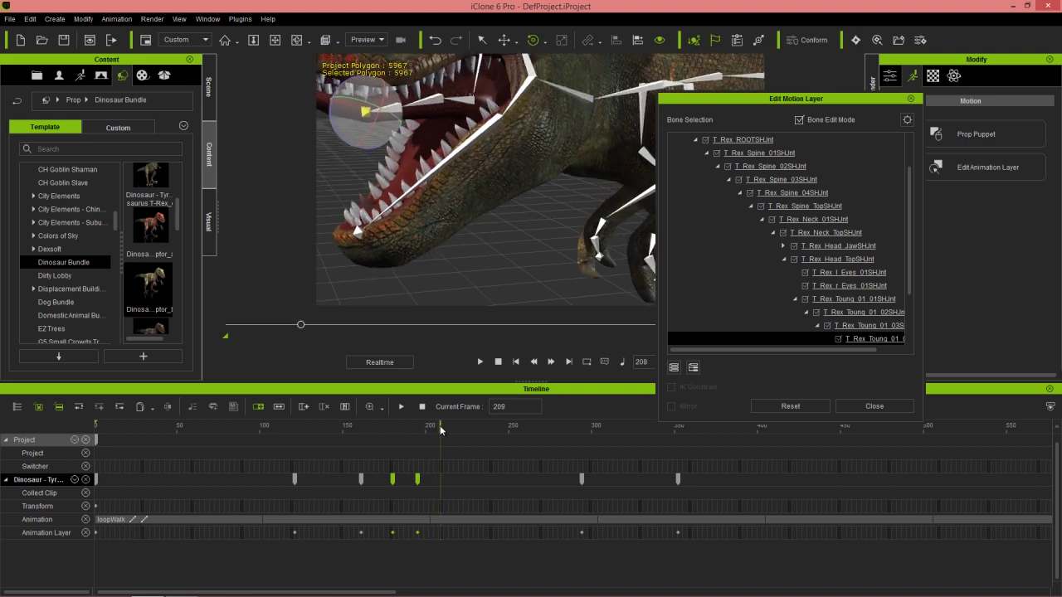
{"action": "key", "text": "ctrl+v"}
{"action": "left_click", "coordinate": [493, 426]}
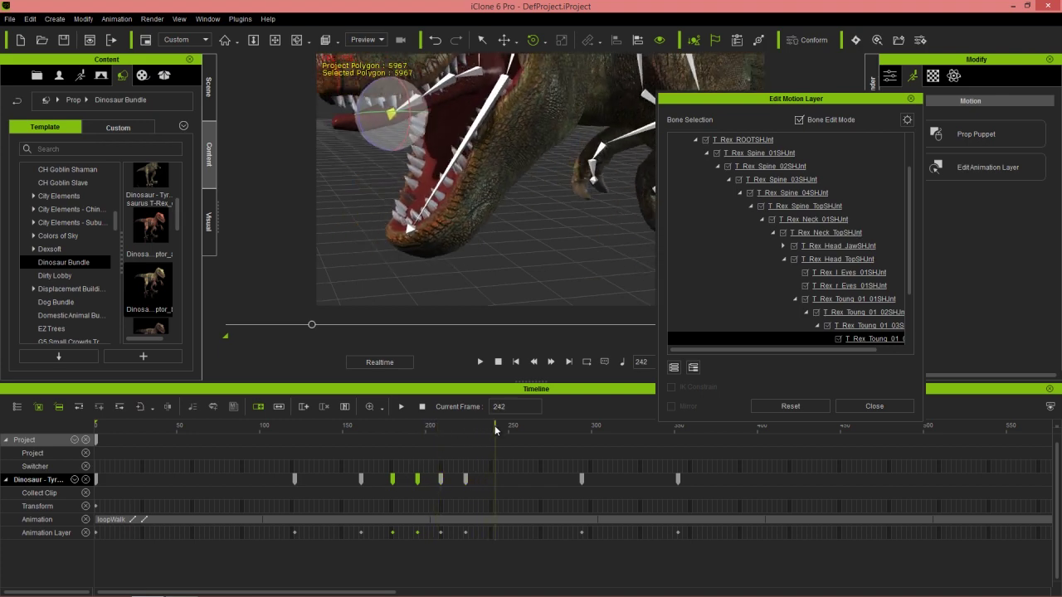
{"action": "key", "text": "ctrl+v"}
{"action": "left_click", "coordinate": [539, 426]}
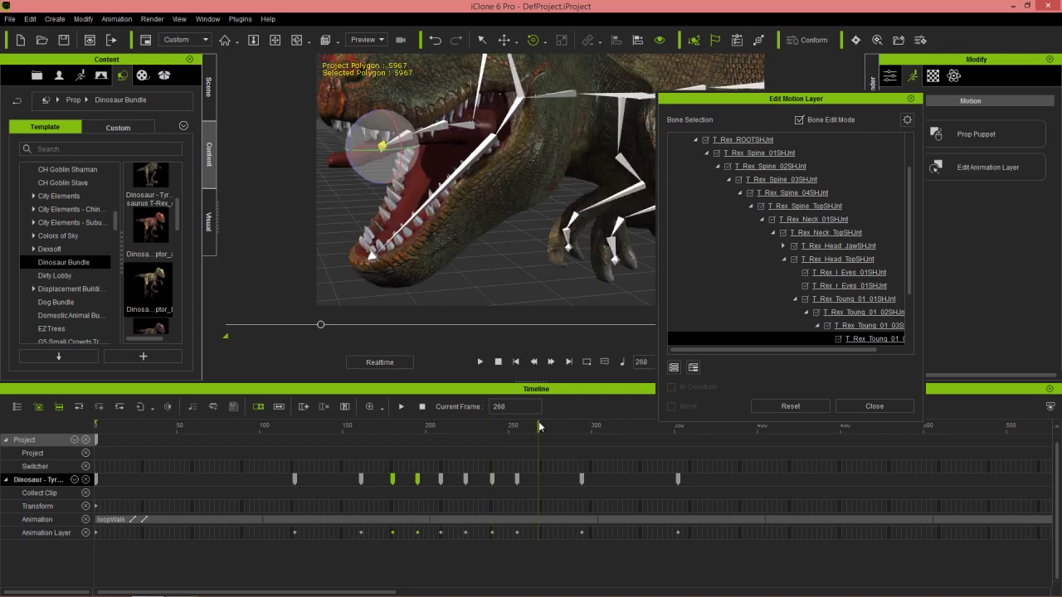
{"action": "key", "text": "ctrl+v"}
{"action": "key", "text": "space"}
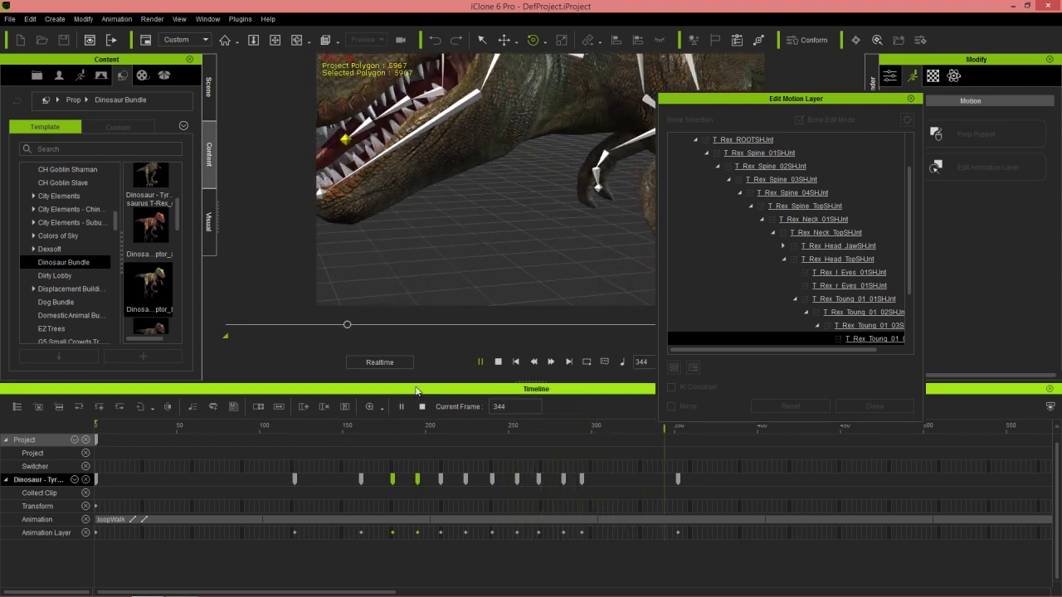
{"action": "key", "text": "space"}
Close the motion layer editor, play the T-Rex's edited walk with the whole body in view, and return to frame 1
{"action": "left_click", "coordinate": [912, 100]}
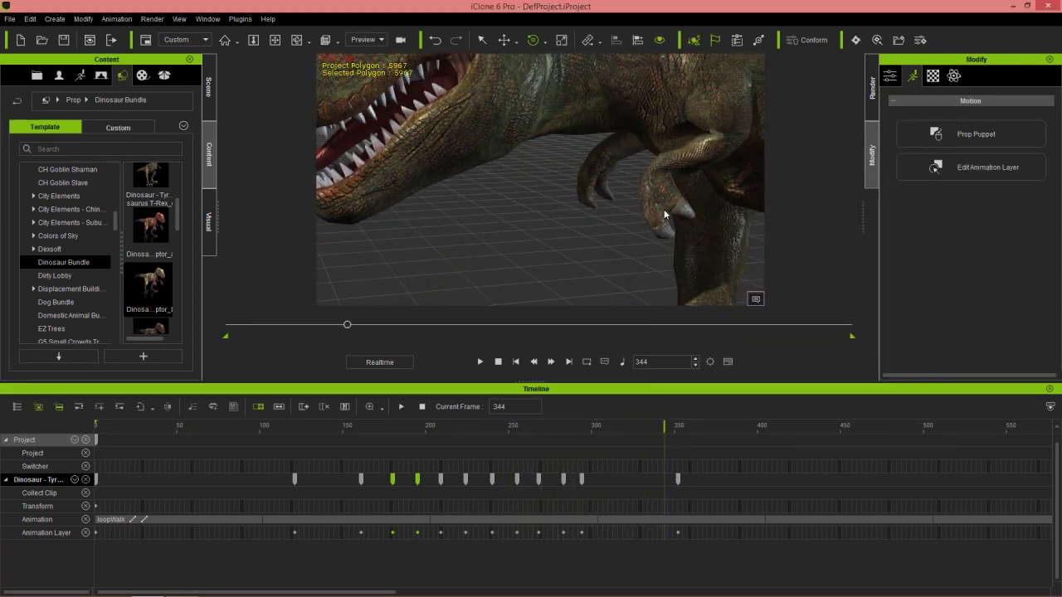
{"action": "scroll", "coordinate": [602, 157], "scroll_direction": "down", "scroll_amount": 5}
{"action": "mouse_move", "coordinate": [623, 224]}
{"action": "middle_mouse_down"}
{"action": "mouse_move", "coordinate": [579, 187]}
{"action": "mouse_move", "coordinate": [603, 224]}
{"action": "middle_mouse_up"}
{"action": "middle_click_drag", "start_coordinate": [561, 181], "coordinate": [595, 187]}
{"action": "right_click_drag", "start_coordinate": [595, 186], "coordinate": [586, 187]}
{"action": "left_click", "coordinate": [480, 362]}
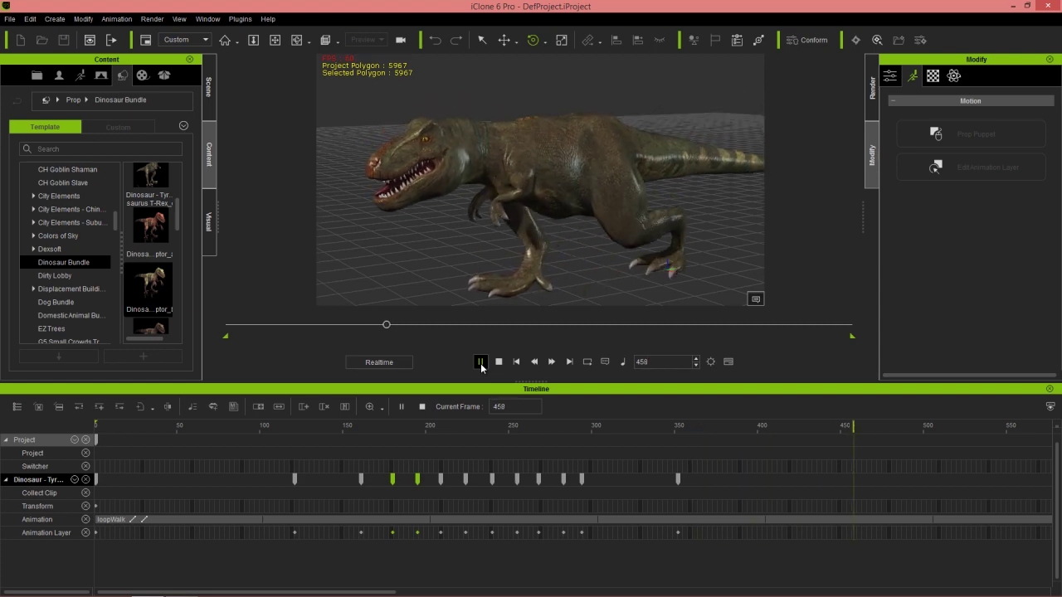
{"action": "left_click", "coordinate": [480, 363]}
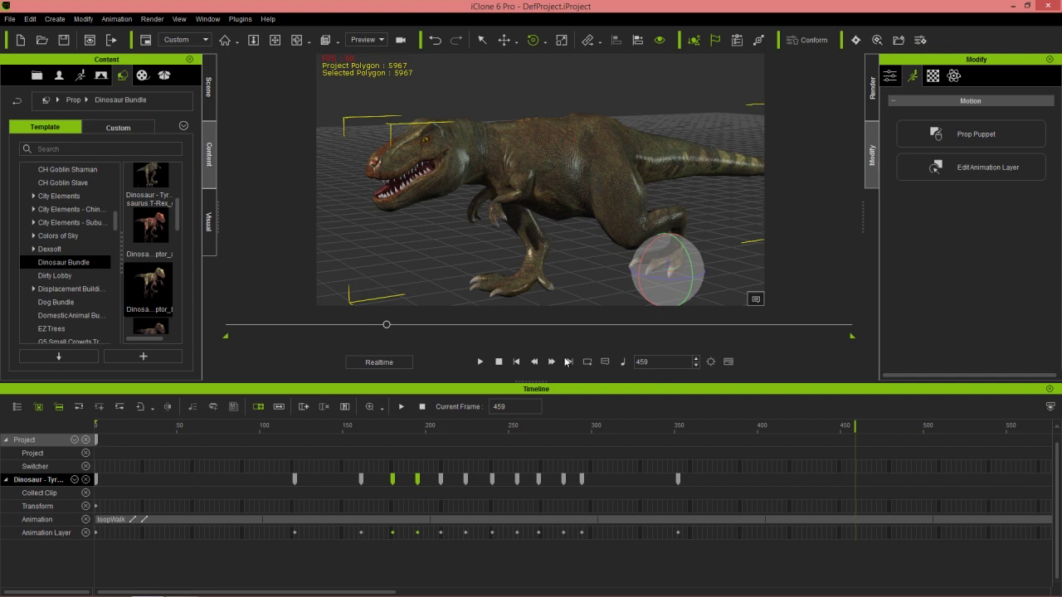
{"action": "left_click", "coordinate": [498, 362]}
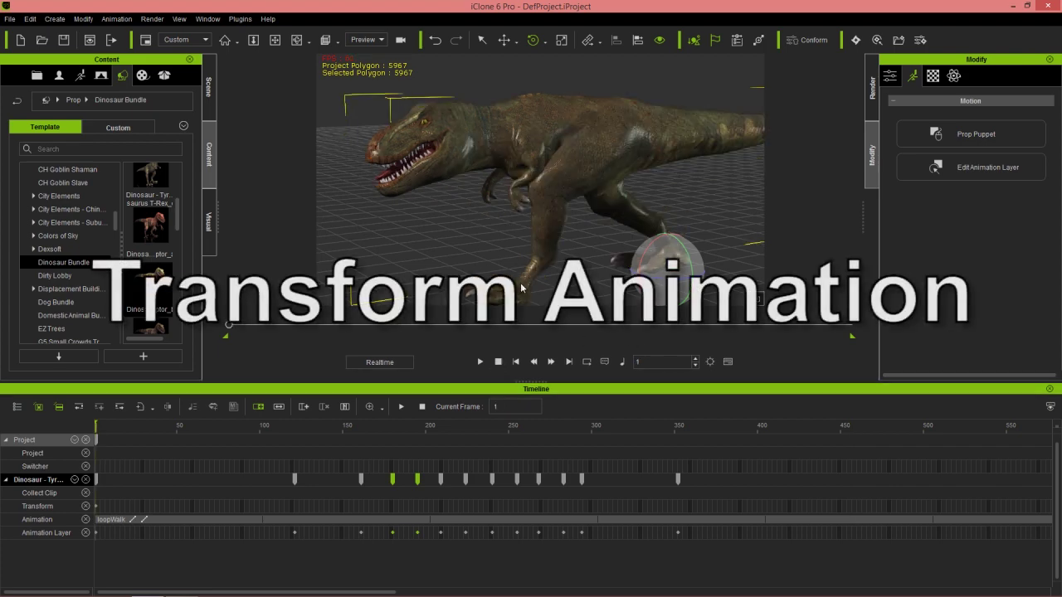
{"action": "scroll", "coordinate": [513, 131], "scroll_direction": "down", "scroll_amount": 2}
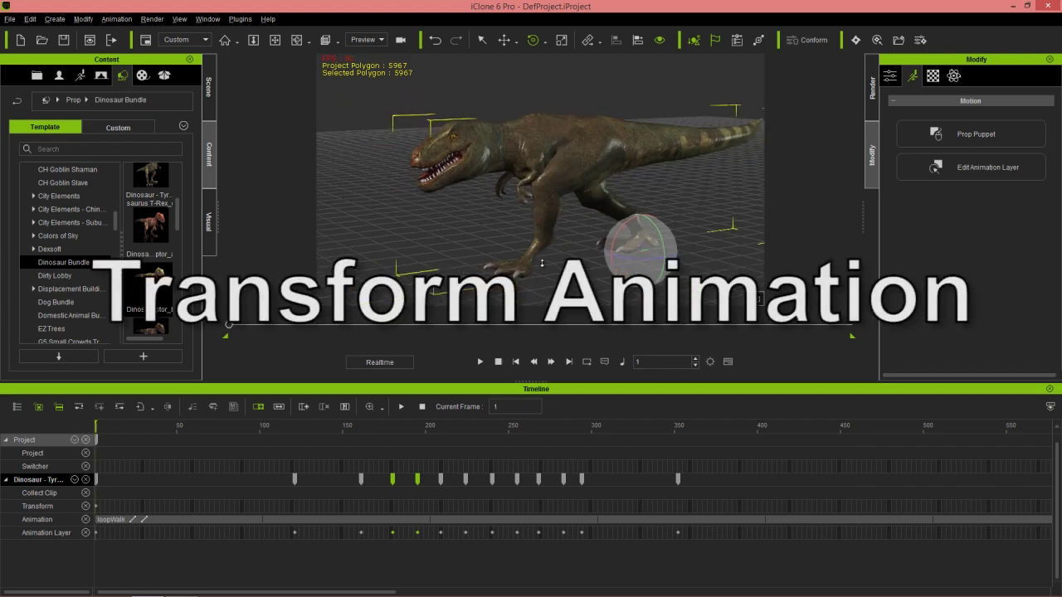
Delete the T-Rex, add the Pterodactyl_a prop from the Dinosaur Bundle, and close the timeline
{"action": "scroll", "coordinate": [507, 175], "scroll_direction": "down", "scroll_amount": 2}
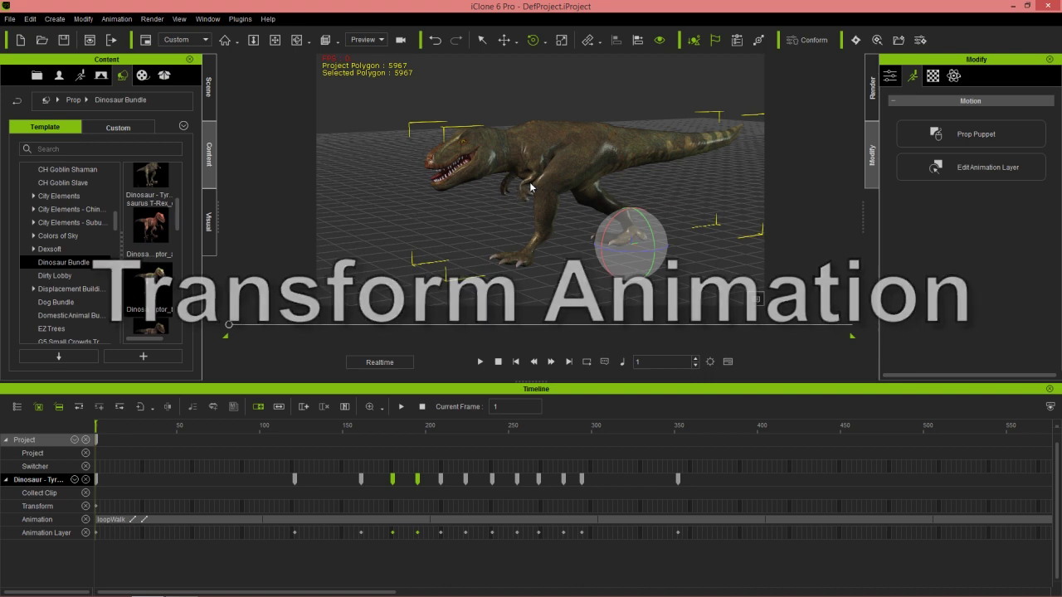
{"action": "key", "text": "Delete"}
{"action": "left_click_drag", "start_coordinate": [182, 210], "coordinate": [182, 293]}
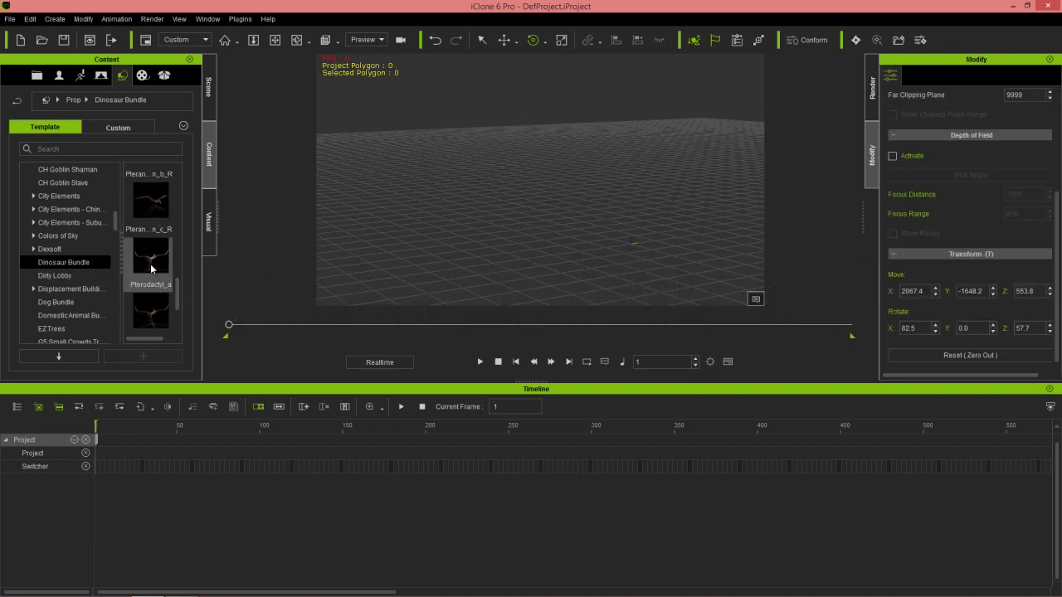
{"action": "double_click", "coordinate": [150, 264]}
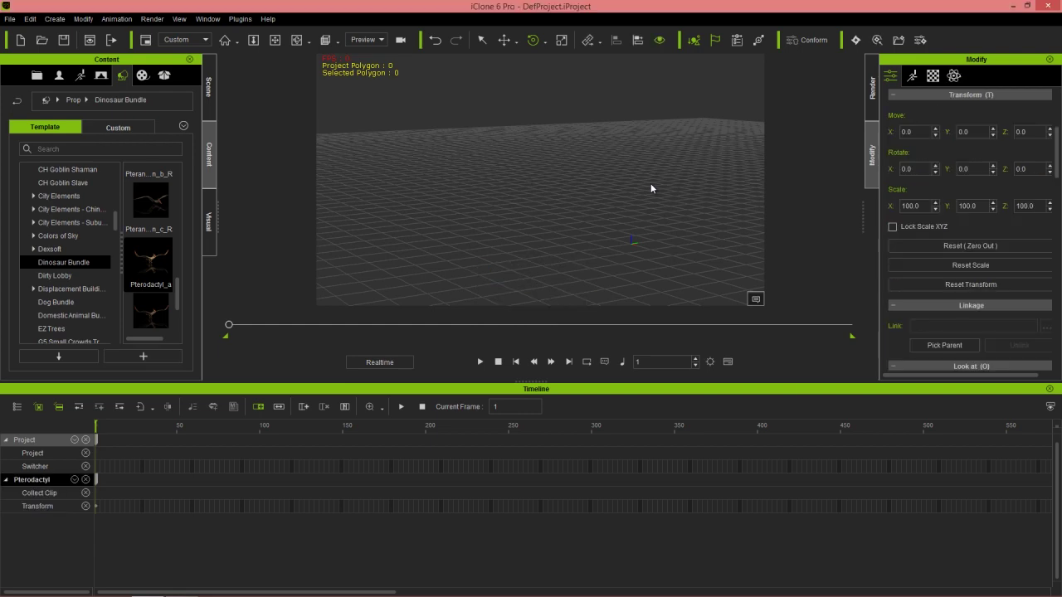
{"action": "left_click", "coordinate": [1050, 390]}
Raise the Pterodactyl above the ground to a Z position of 907.4
{"action": "scroll", "coordinate": [758, 349], "scroll_direction": "down", "scroll_amount": 5}
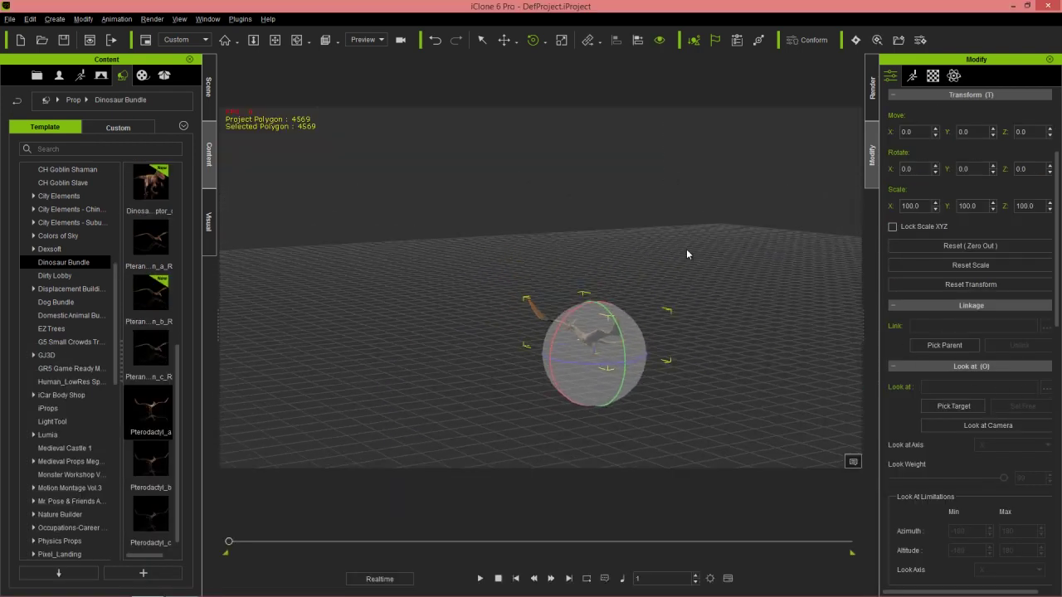
{"action": "right_click_drag", "start_coordinate": [686, 255], "coordinate": [614, 315]}
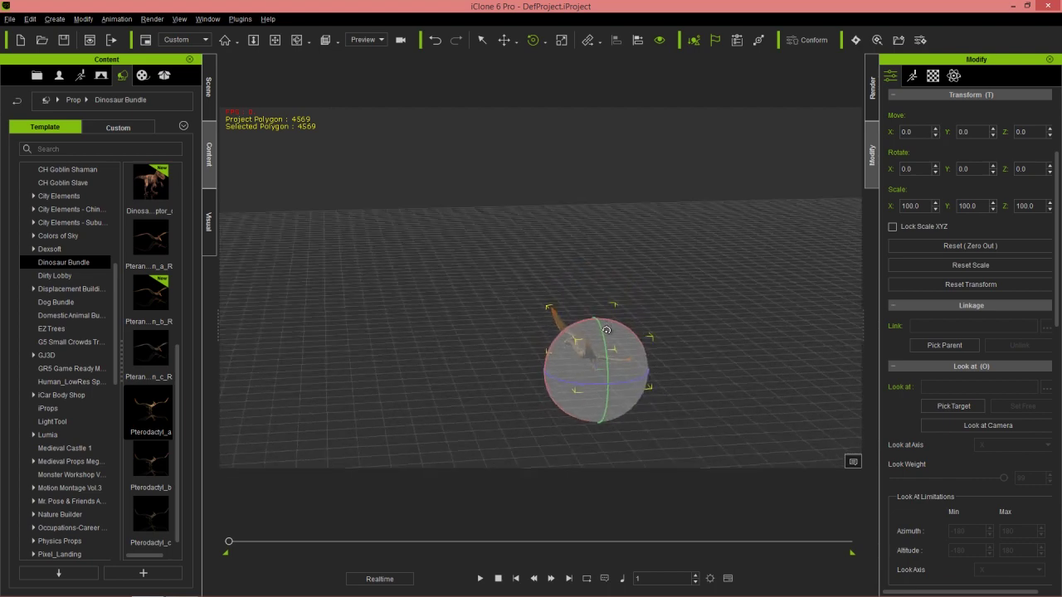
{"action": "key", "text": "w"}
{"action": "left_click_drag", "start_coordinate": [597, 316], "coordinate": [616, 97]}
{"action": "middle_click_drag", "start_coordinate": [590, 230], "coordinate": [593, 275]}
{"action": "middle_click_drag", "start_coordinate": [687, 343], "coordinate": [645, 227]}
{"action": "middle_click_drag", "start_coordinate": [672, 283], "coordinate": [624, 66]}
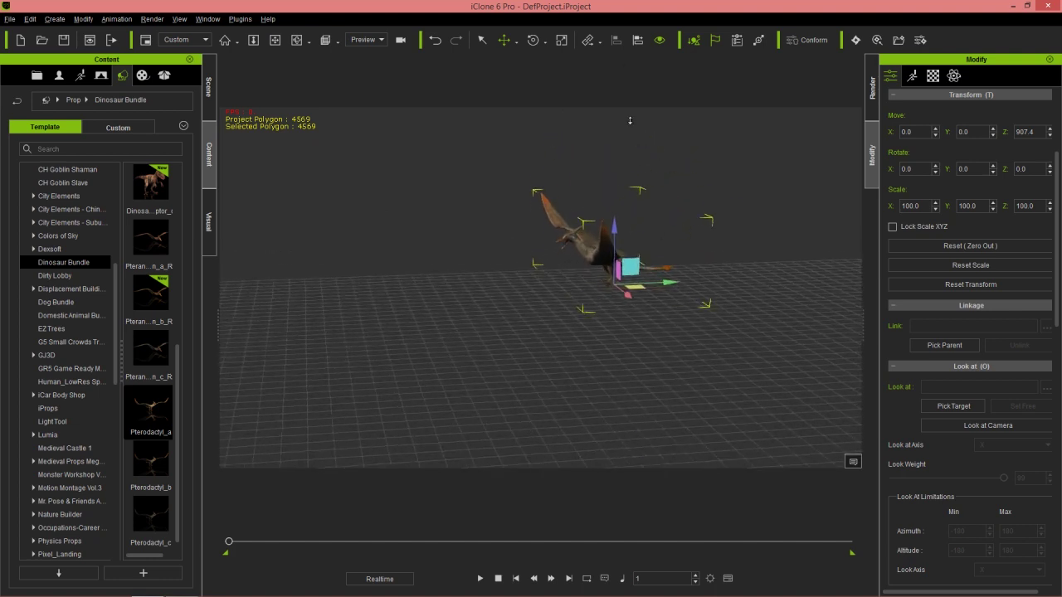
{"action": "middle_click_drag", "start_coordinate": [712, 327], "coordinate": [707, 324]}
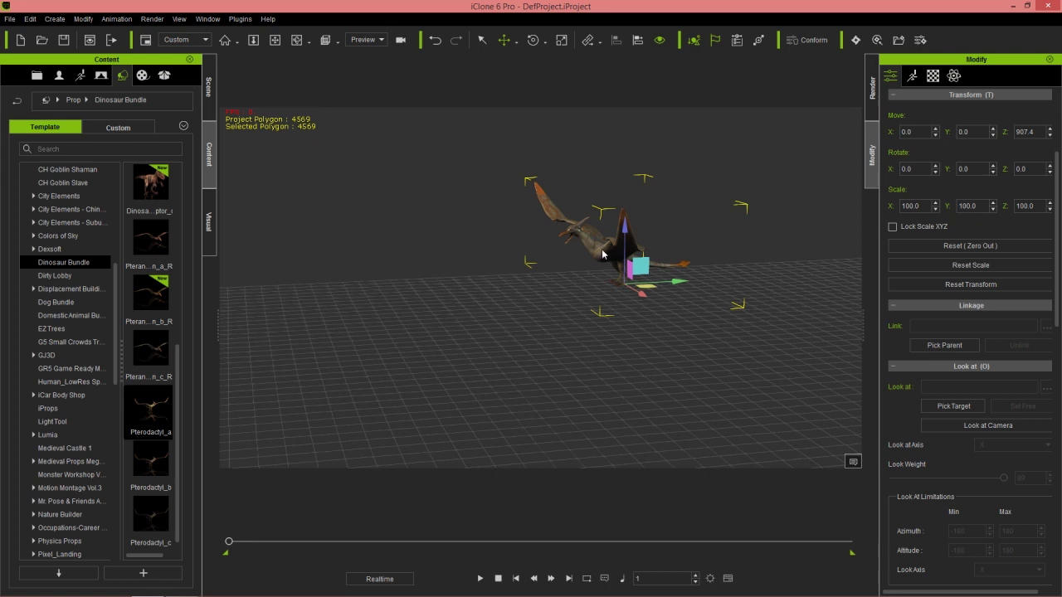
Make the Pterodactyl perform loopFlying from the start and again at frame 81
{"action": "right_click", "coordinate": [603, 254]}
{"action": "mouse_move", "coordinate": [670, 383]}
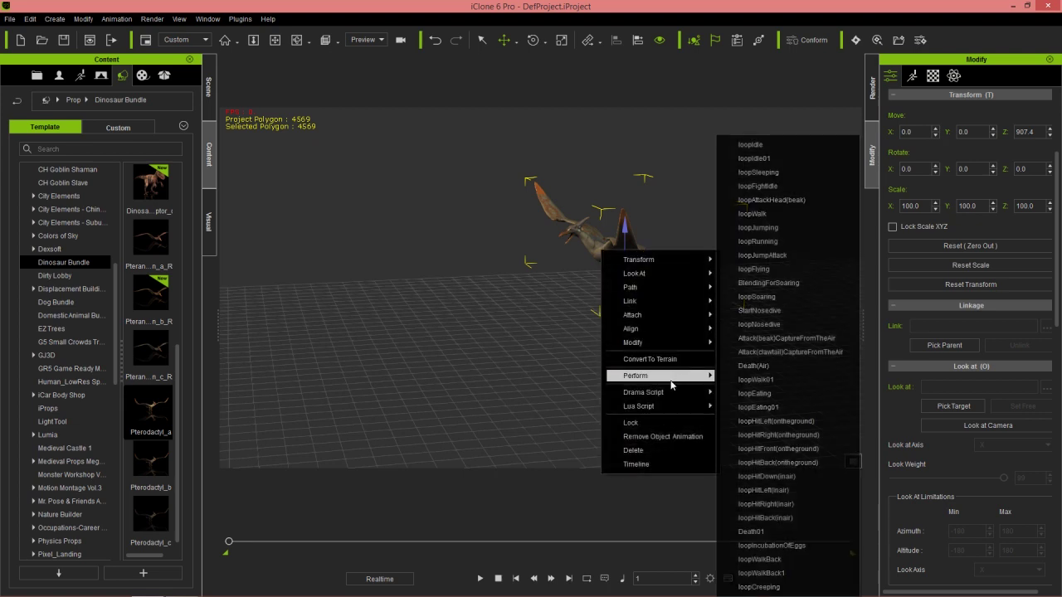
{"action": "left_click", "coordinate": [766, 269]}
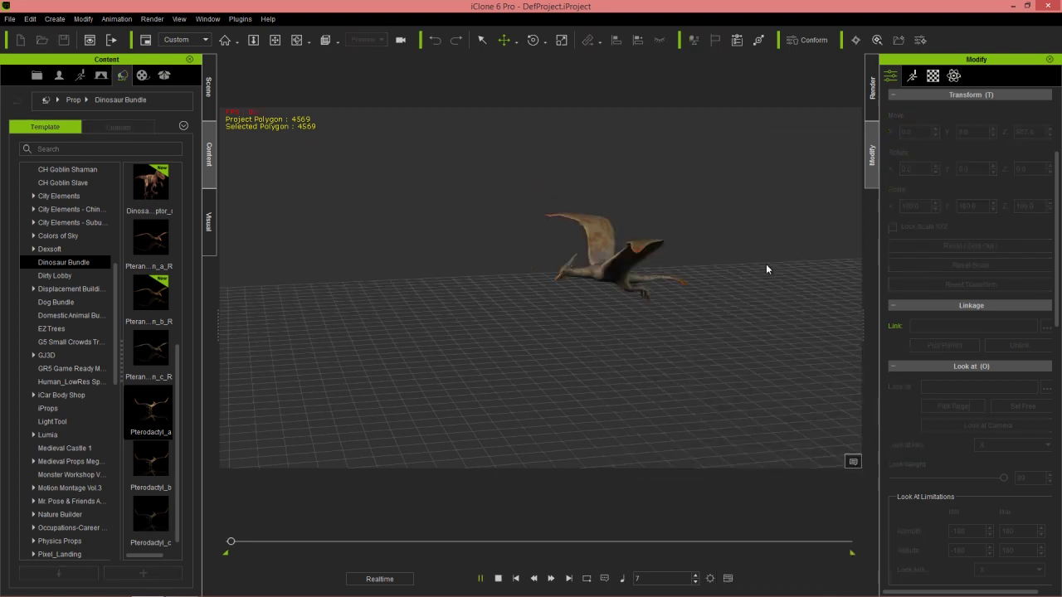
{"action": "left_click", "coordinate": [606, 278]}
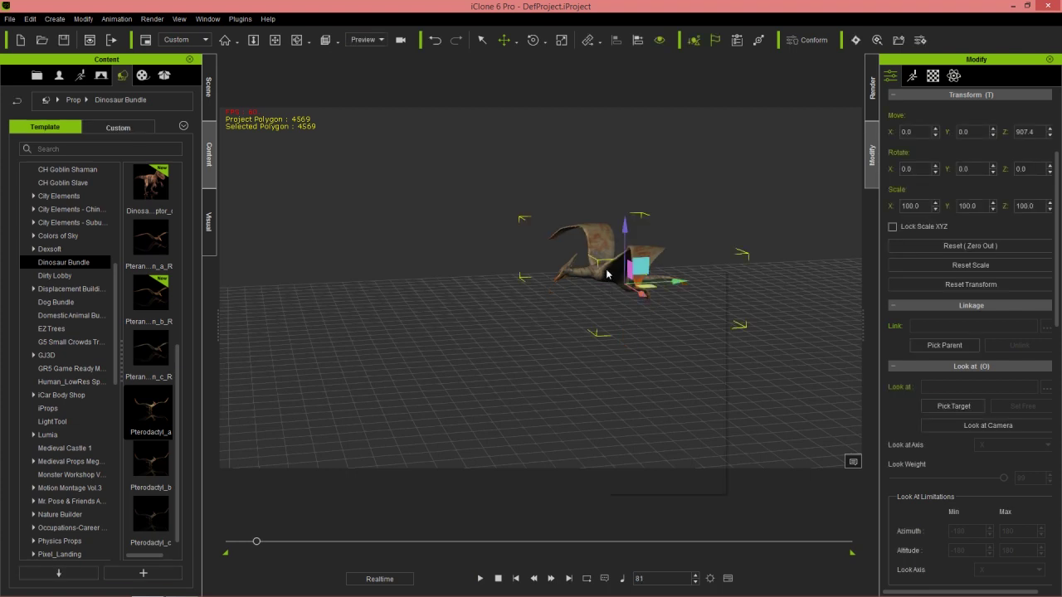
{"action": "right_click", "coordinate": [606, 275]}
{"action": "mouse_move", "coordinate": [679, 401]}
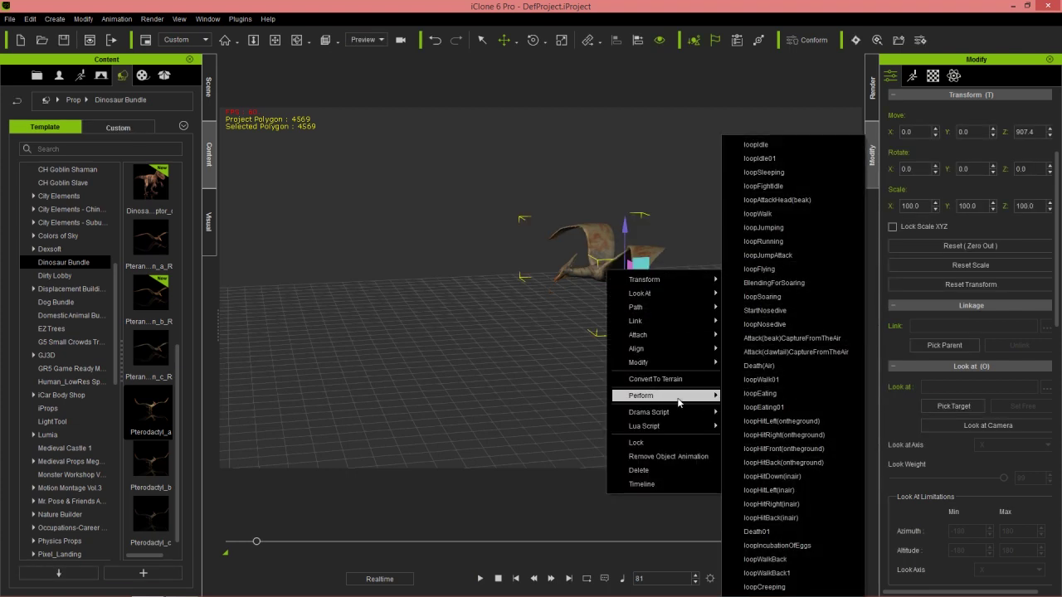
{"action": "left_click", "coordinate": [768, 271]}
Make the Pterodactyl perform loopSoaring at frame 160
{"action": "right_click", "coordinate": [602, 277]}
{"action": "mouse_move", "coordinate": [696, 400]}
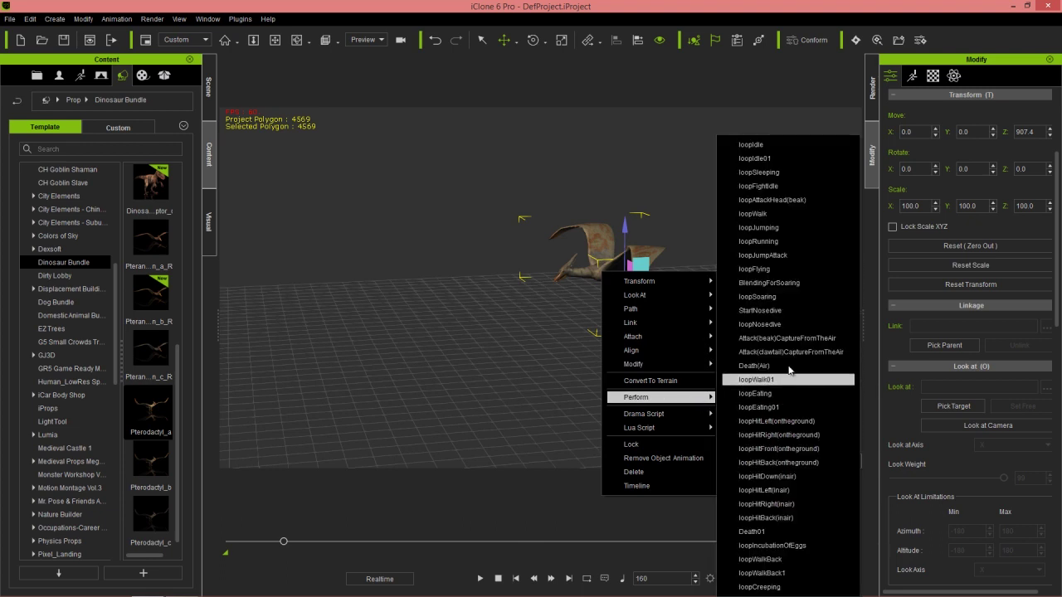
{"action": "left_click", "coordinate": [773, 297]}
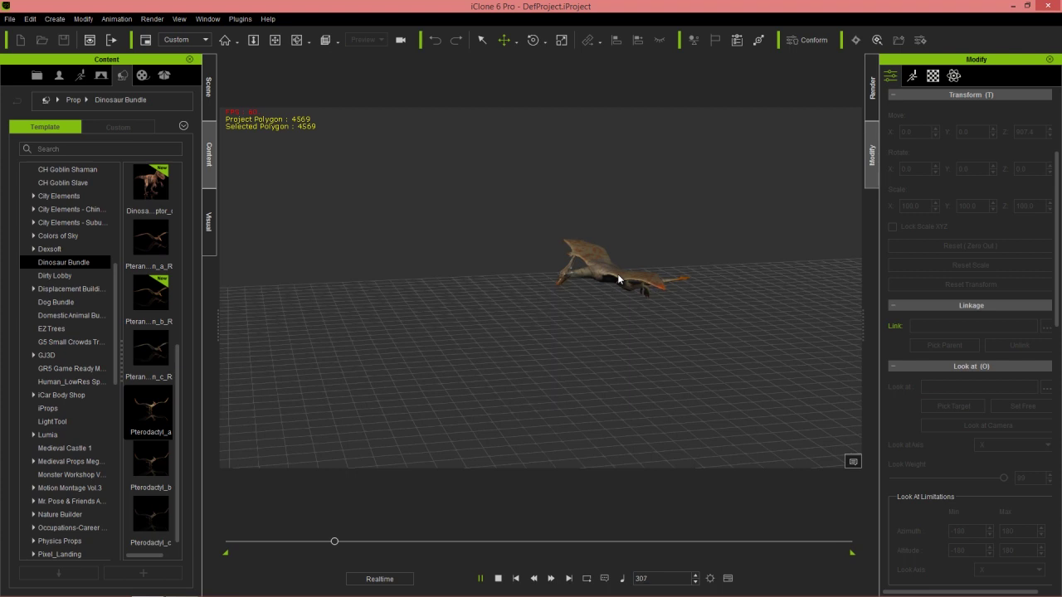
Make the Pterodactyl perform StartNosedive at frame 359 and loopNosedive at frame 379
{"action": "left_click", "coordinate": [595, 275]}
{"action": "right_click", "coordinate": [595, 275]}
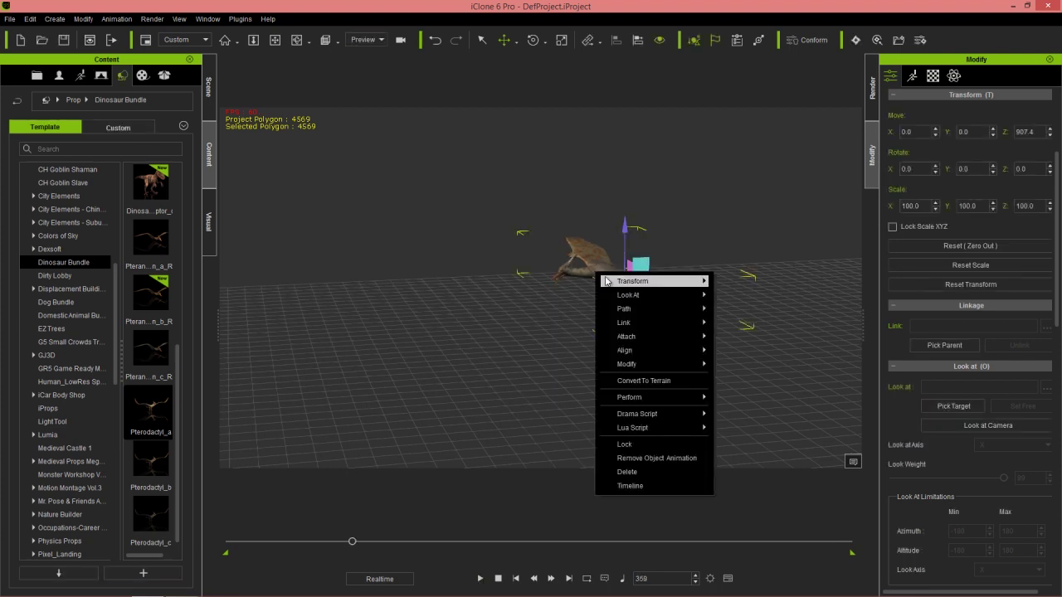
{"action": "mouse_move", "coordinate": [684, 400]}
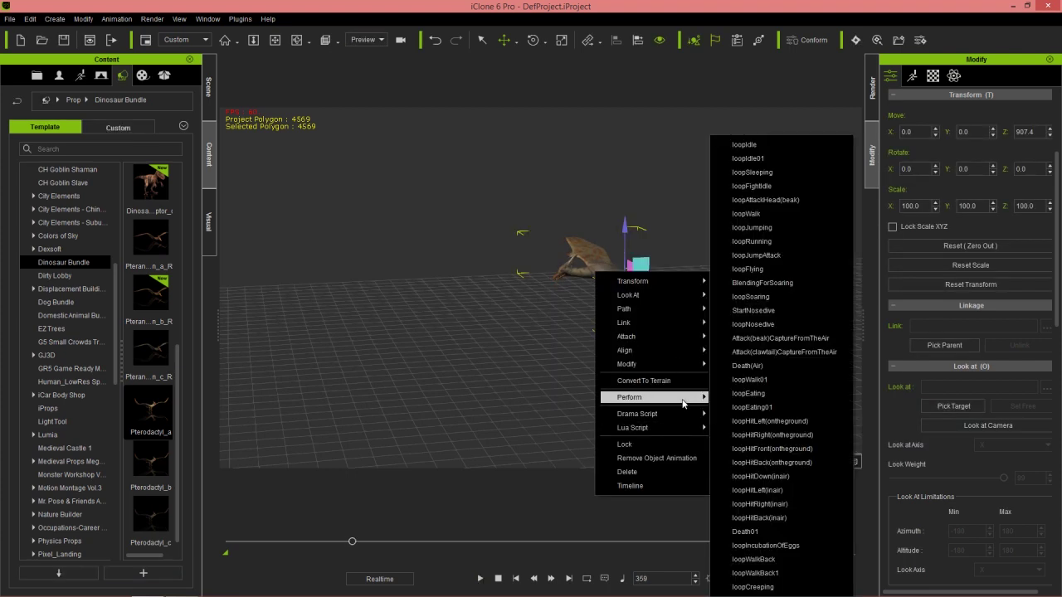
{"action": "left_click", "coordinate": [768, 310]}
{"action": "right_click", "coordinate": [608, 288]}
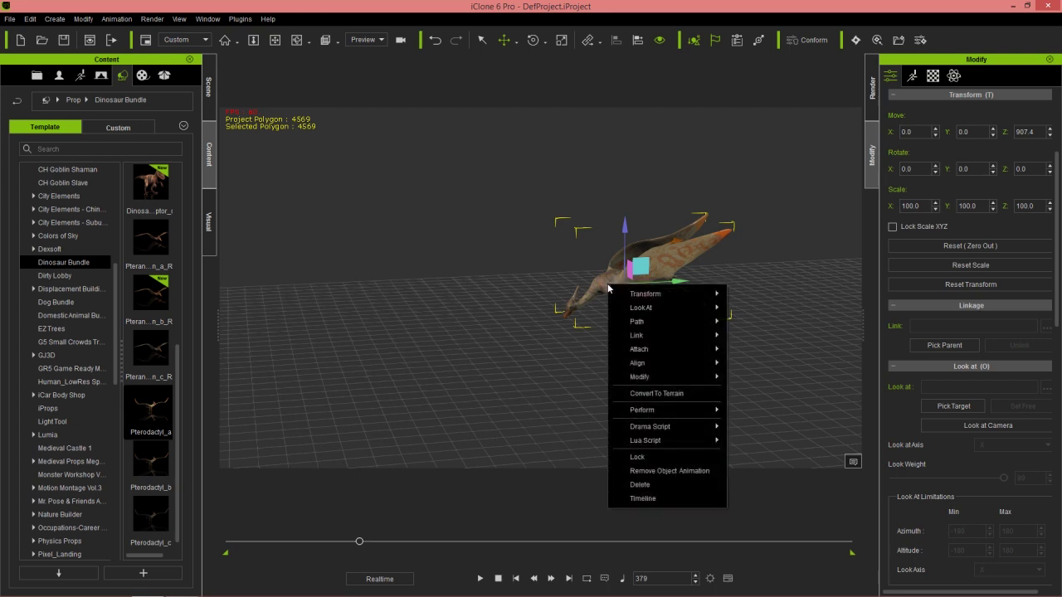
{"action": "mouse_move", "coordinate": [686, 410]}
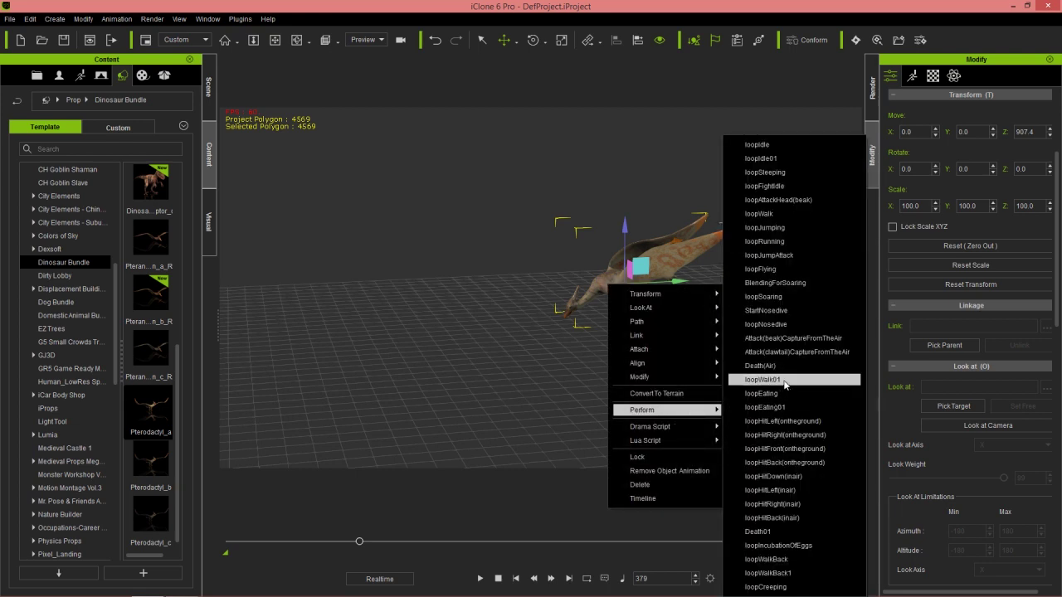
{"action": "left_click", "coordinate": [779, 325]}
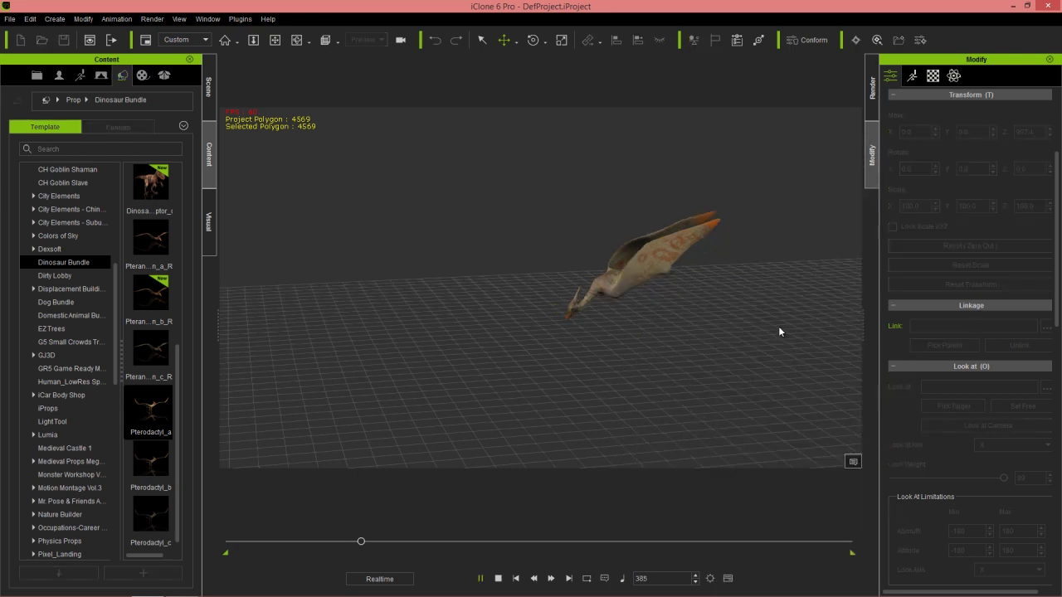
Make the Pterodactyl perform Attack(clawtail)CaptureFromTheAir at frame 399 and play back the motion sequence
{"action": "right_click", "coordinate": [610, 288]}
{"action": "mouse_move", "coordinate": [705, 410]}
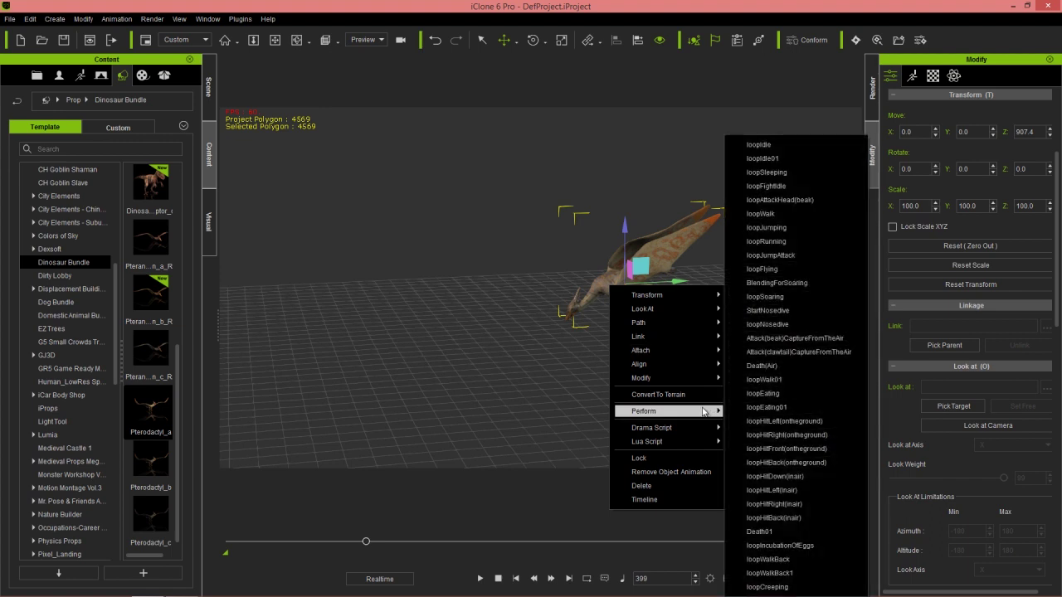
{"action": "left_click", "coordinate": [800, 353]}
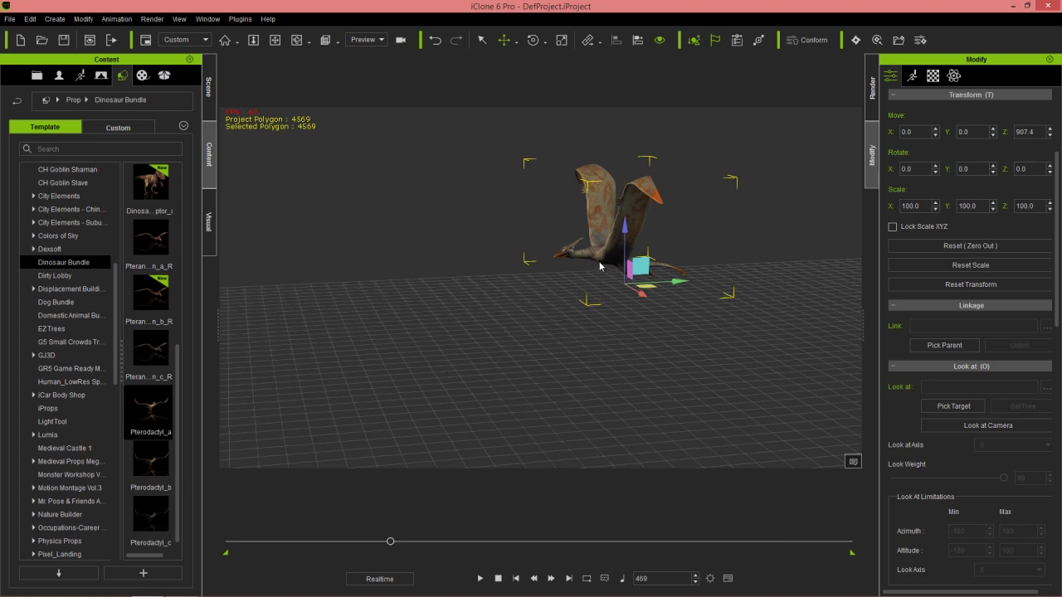
{"action": "left_click", "coordinate": [481, 580]}
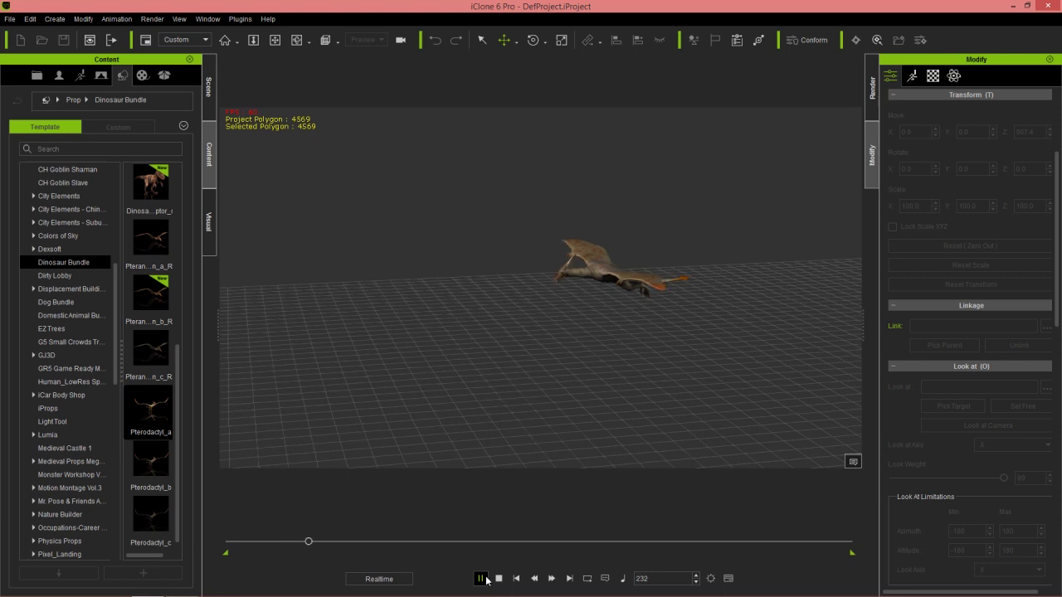
{"action": "left_click", "coordinate": [481, 580]}
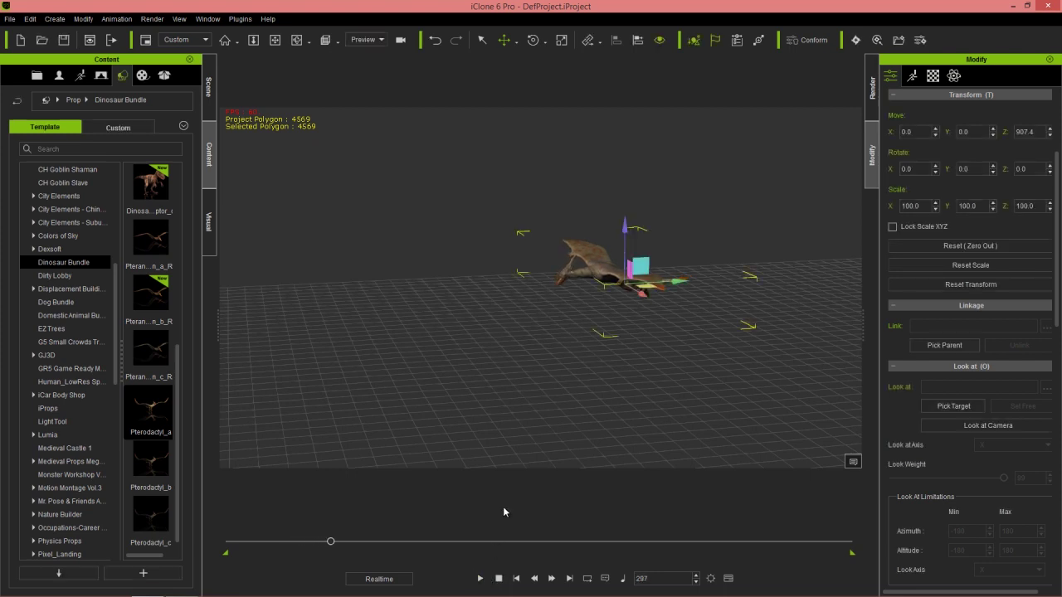
Show the Pterodactyl's Animation track in the timeline and shift all its clips together to the start of the track
{"action": "key", "text": "F3"}
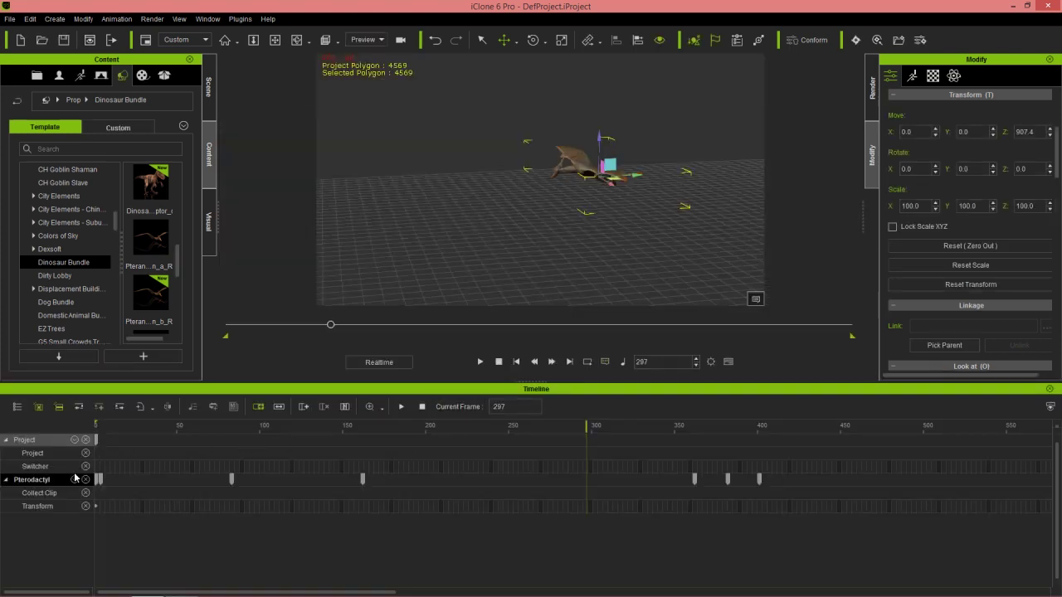
{"action": "left_click", "coordinate": [74, 479]}
{"action": "left_click", "coordinate": [99, 385]}
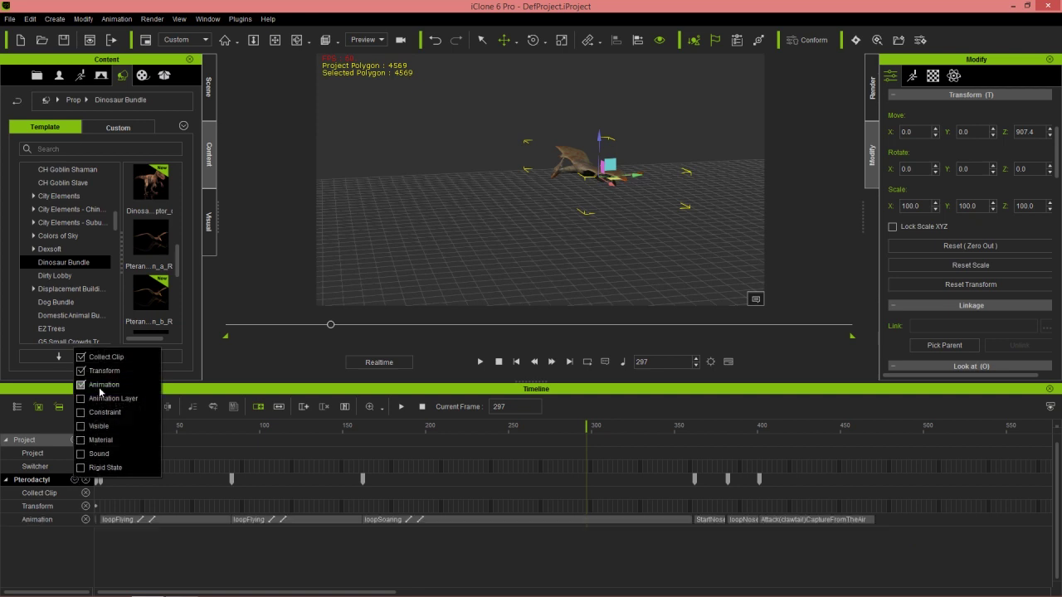
{"action": "left_click", "coordinate": [211, 392]}
{"action": "left_click_drag", "start_coordinate": [921, 522], "coordinate": [140, 522]}
Play the transition from the second loopFlying clip into the loopSoaring clip
{"action": "left_click_drag", "start_coordinate": [186, 430], "coordinate": [281, 440]}
{"action": "key", "text": "space"}
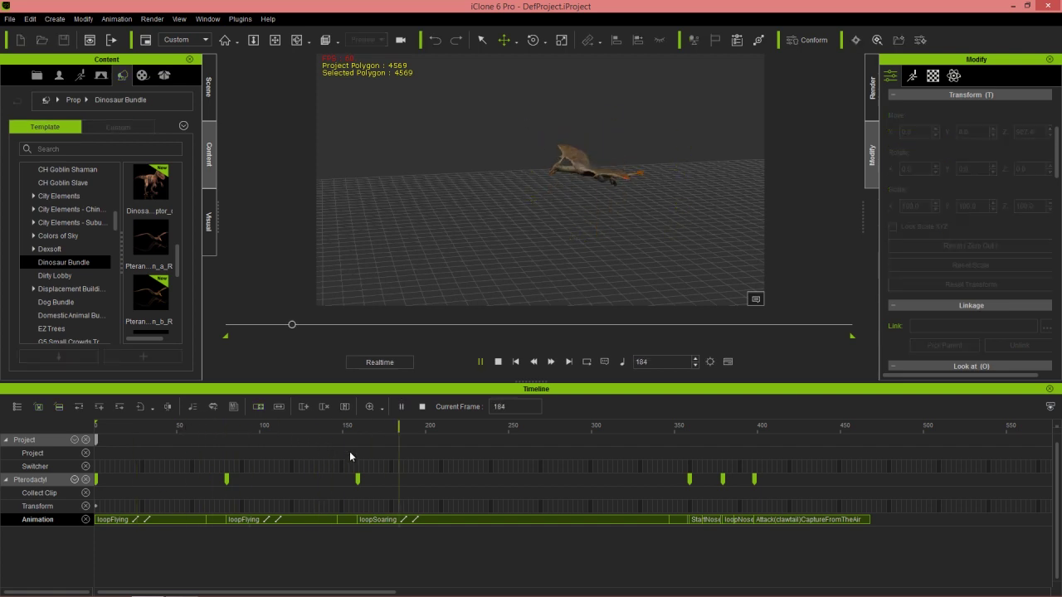
{"action": "key", "text": "space"}
{"action": "left_click_drag", "start_coordinate": [343, 431], "coordinate": [326, 428]}
{"action": "key", "text": "space"}
{"action": "key", "text": "space"}
{"action": "key", "text": "space"}
{"action": "key", "text": "space"}
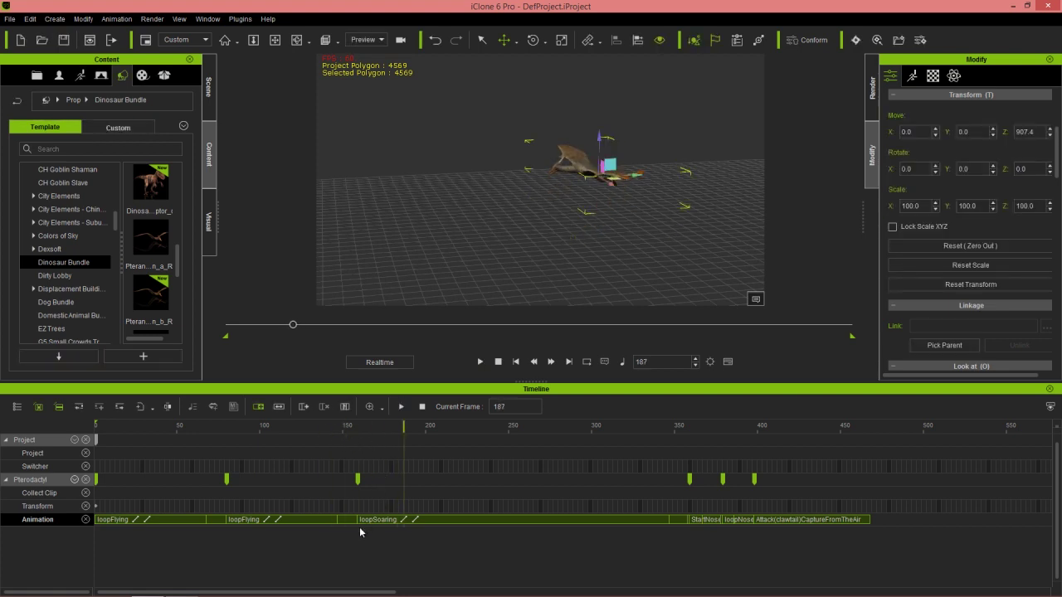
Lengthen the loopSoaring clip's transition over the second loopFlying clip and replay the blend
{"action": "left_click", "coordinate": [444, 518]}
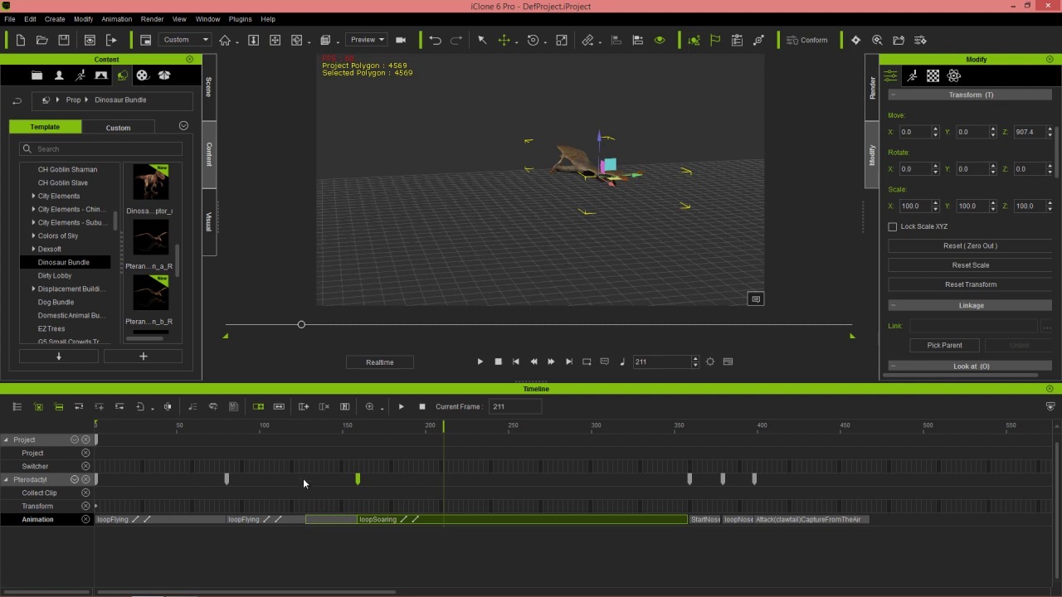
{"action": "left_click", "coordinate": [280, 429]}
{"action": "key", "text": "space"}
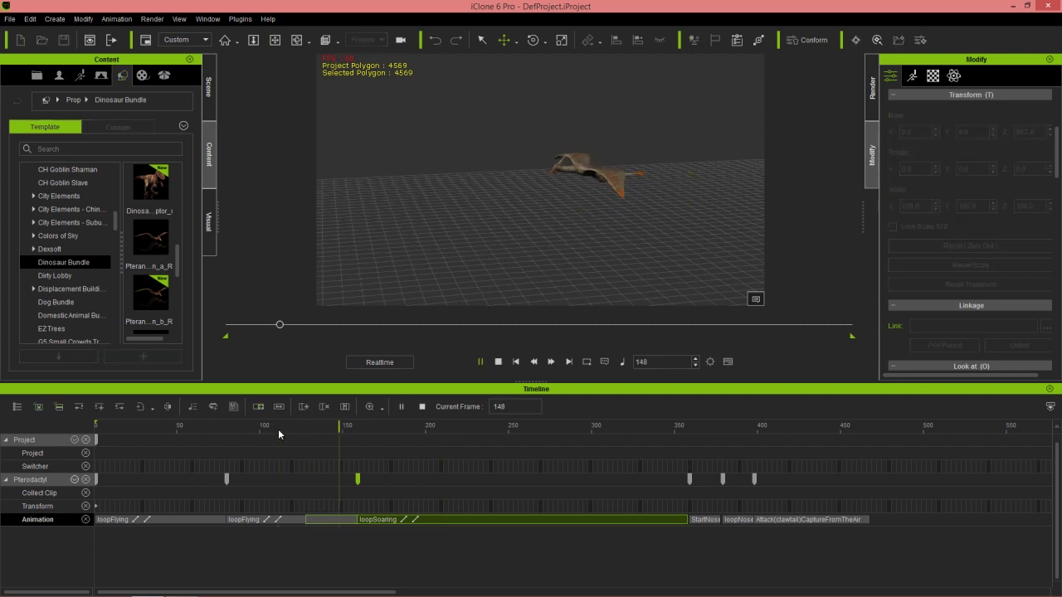
{"action": "key", "text": "space"}
{"action": "left_click_drag", "start_coordinate": [295, 429], "coordinate": [266, 429]}
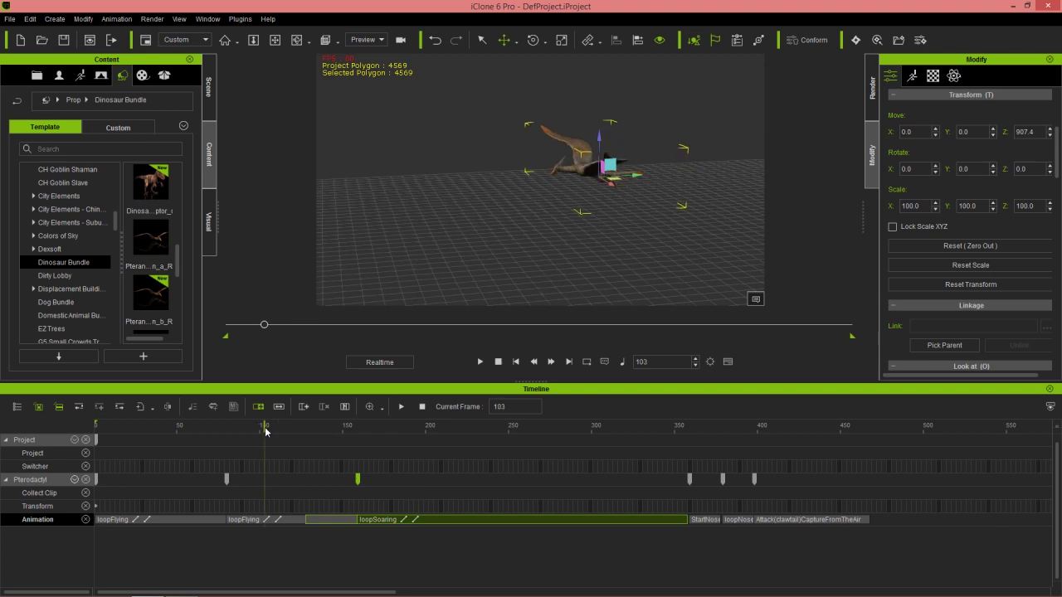
{"action": "key", "text": "space"}
{"action": "key", "text": "space"}
{"action": "left_click_drag", "start_coordinate": [274, 428], "coordinate": [265, 428]}
{"action": "key", "text": "space"}
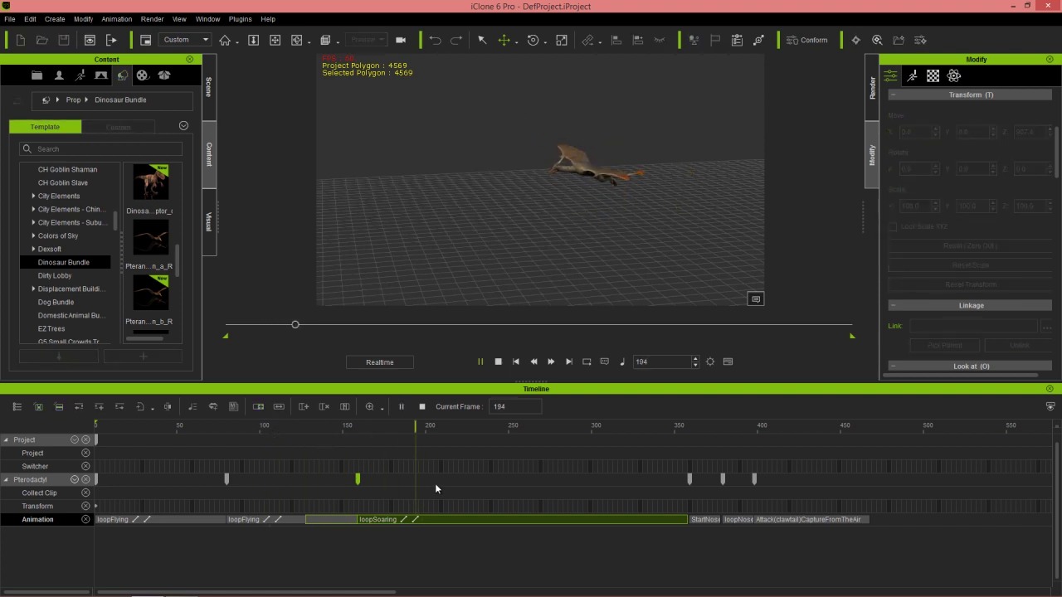
{"action": "key", "text": "space"}
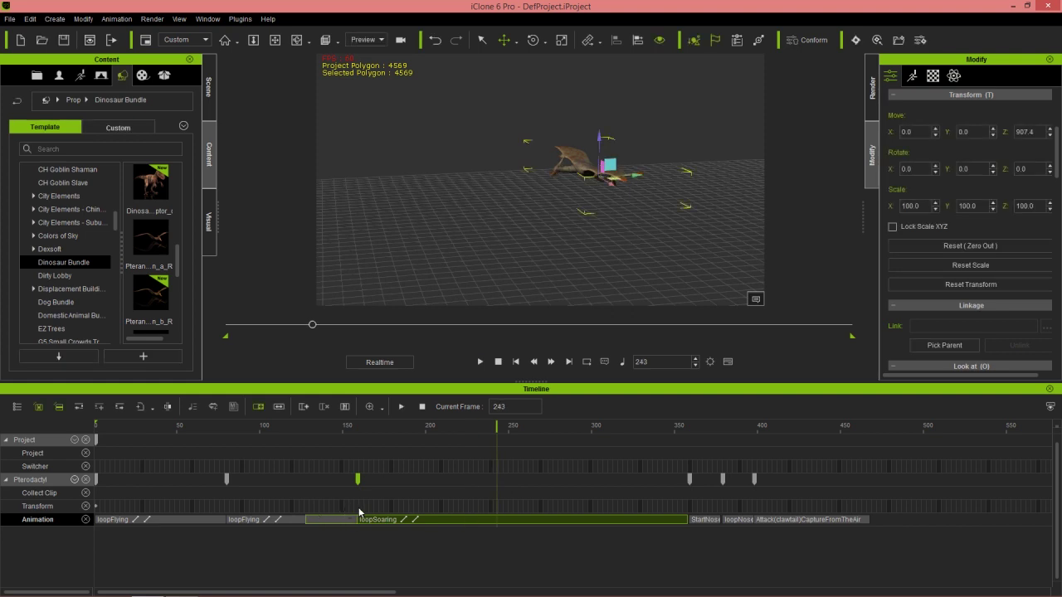
Play the soaring and nosedive clips, return to frame 1, and view the Pterodactyl with open space ahead of it
{"action": "key", "text": "space"}
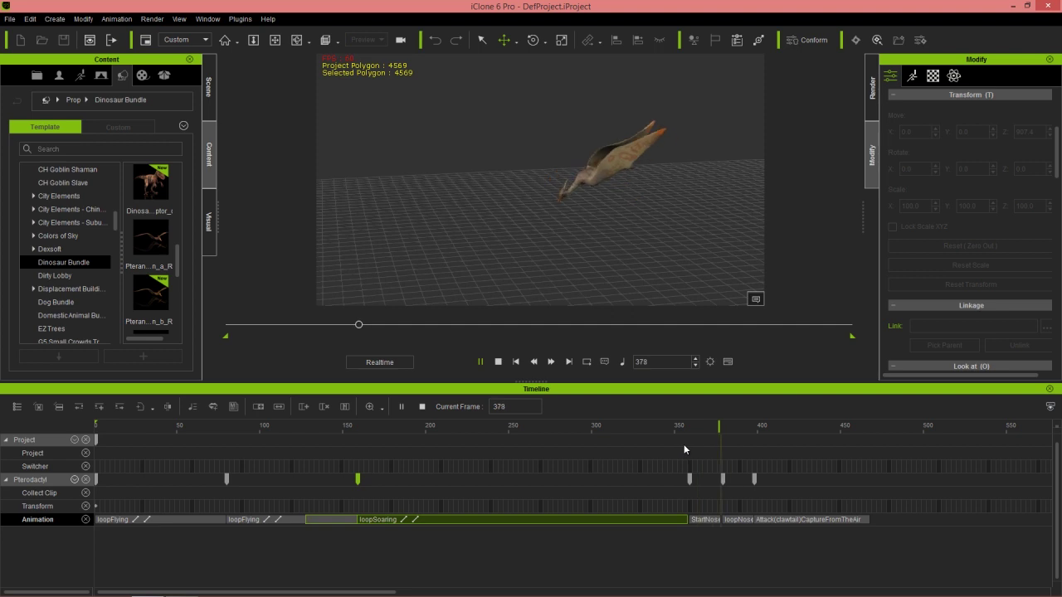
{"action": "key", "text": "space"}
{"action": "left_click_drag", "start_coordinate": [268, 426], "coordinate": [68, 427]}
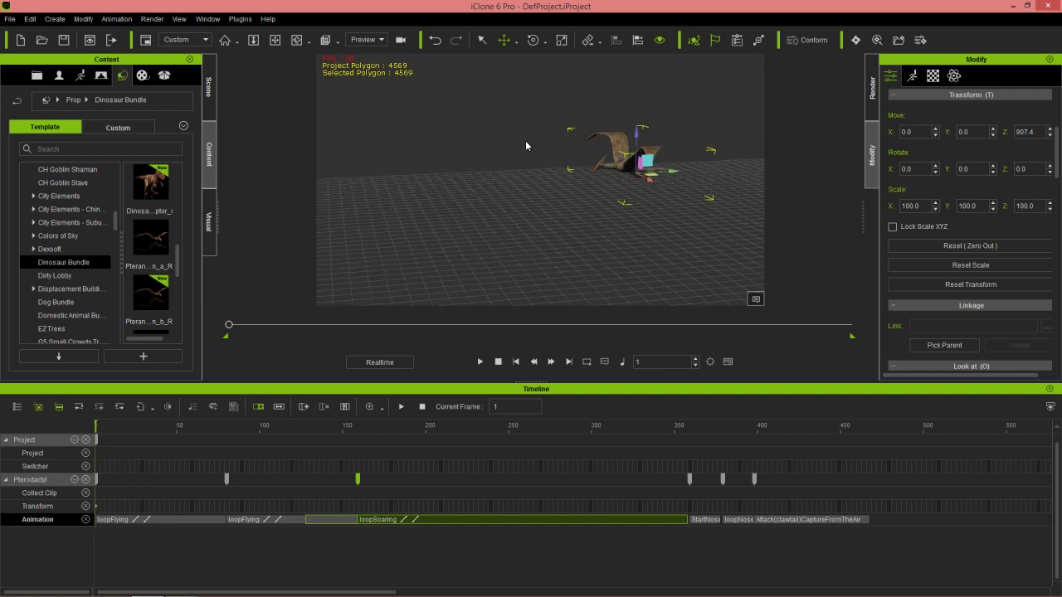
{"action": "middle_click_drag", "start_coordinate": [520, 199], "coordinate": [583, 192]}
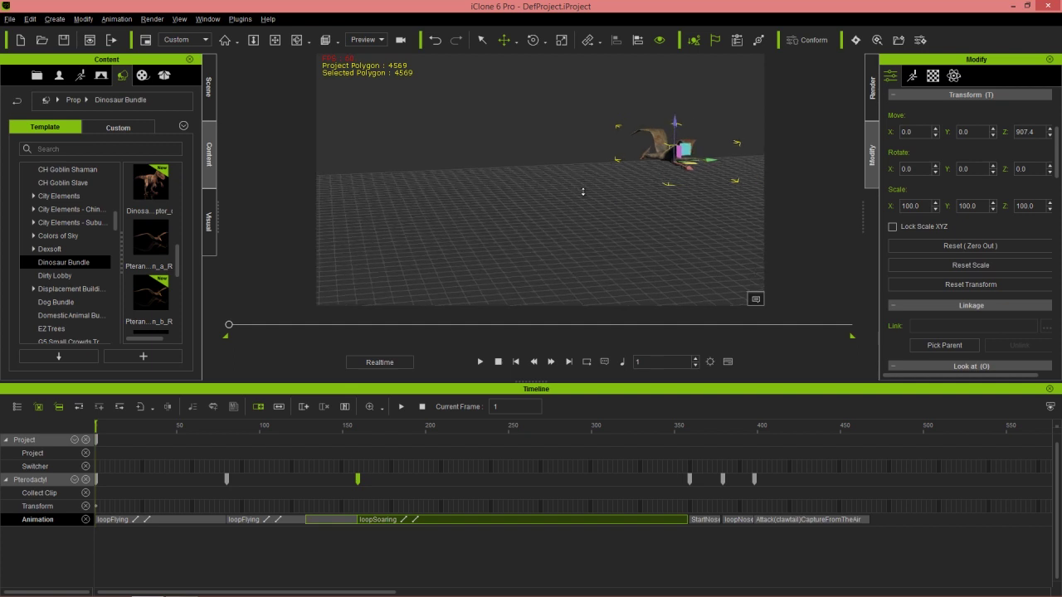
{"action": "right_click_drag", "start_coordinate": [636, 204], "coordinate": [572, 216]}
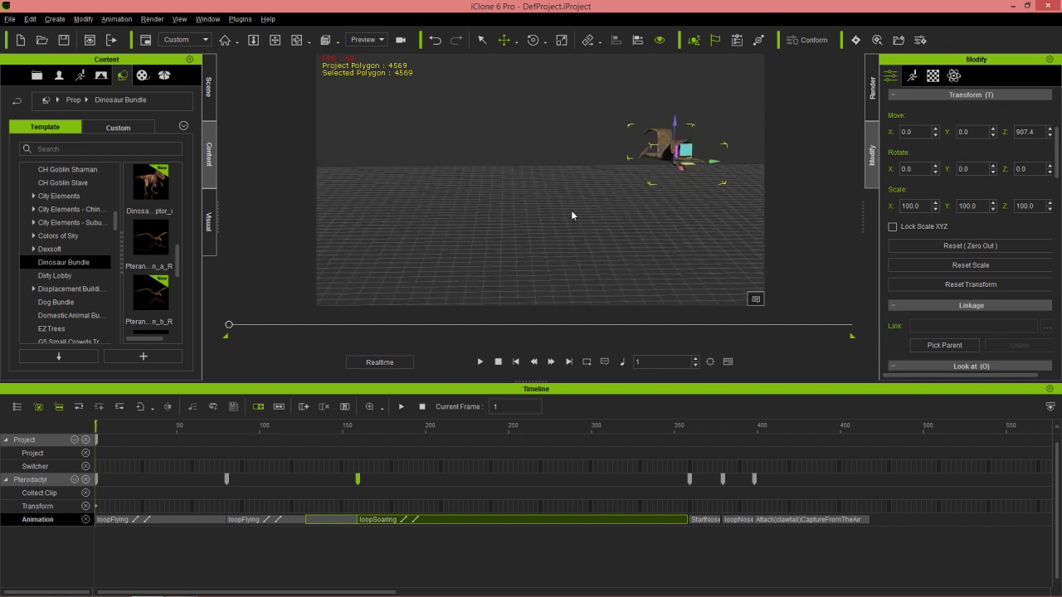
At frame 359, move the Pterodactyl forward along the Y axis to about -1639 and play the flight from the start
{"action": "left_click_drag", "start_coordinate": [226, 426], "coordinate": [583, 427]}
{"action": "left_click_drag", "start_coordinate": [652, 428], "coordinate": [691, 440]}
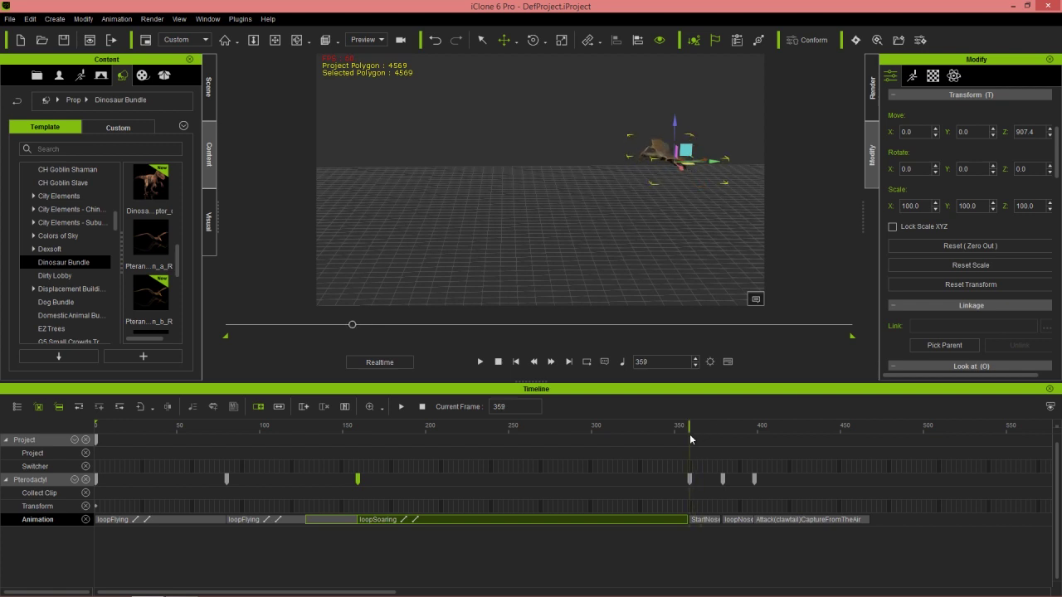
{"action": "scroll", "coordinate": [557, 157], "scroll_direction": "down", "scroll_amount": 3}
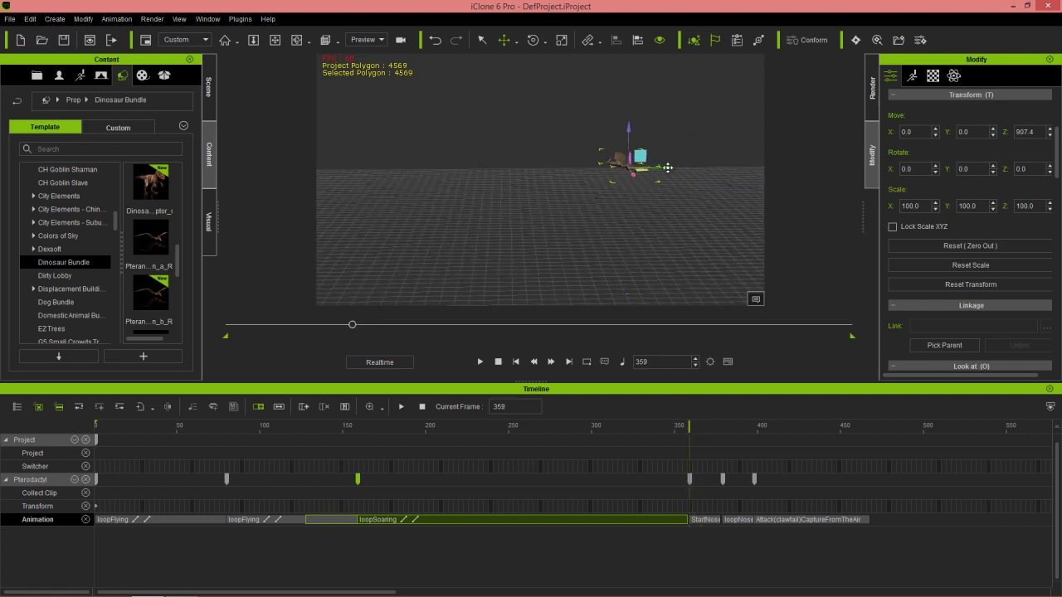
{"action": "left_click_drag", "start_coordinate": [668, 168], "coordinate": [449, 189]}
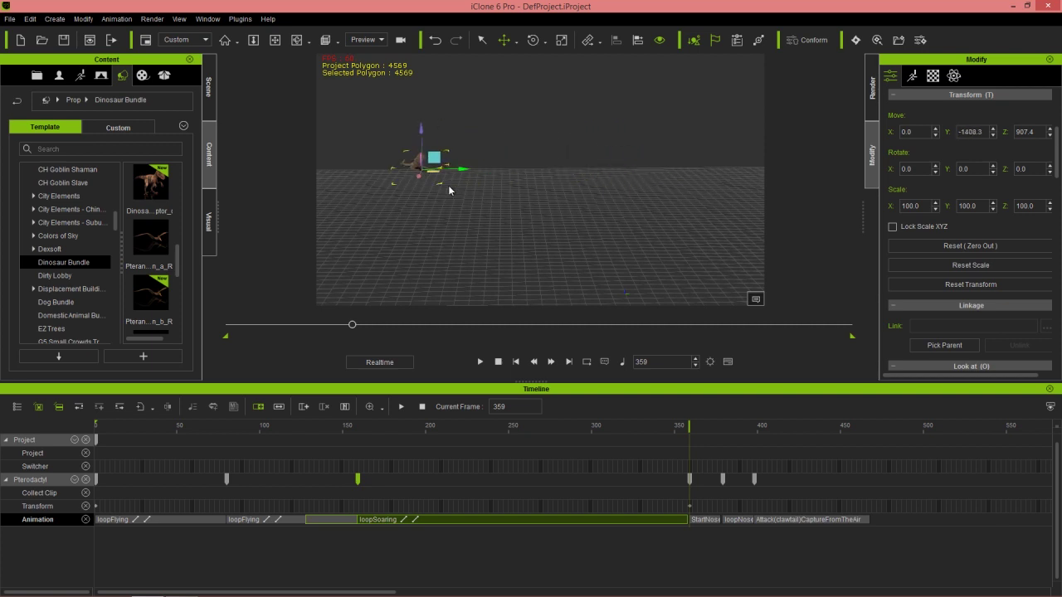
{"action": "left_click", "coordinate": [496, 364]}
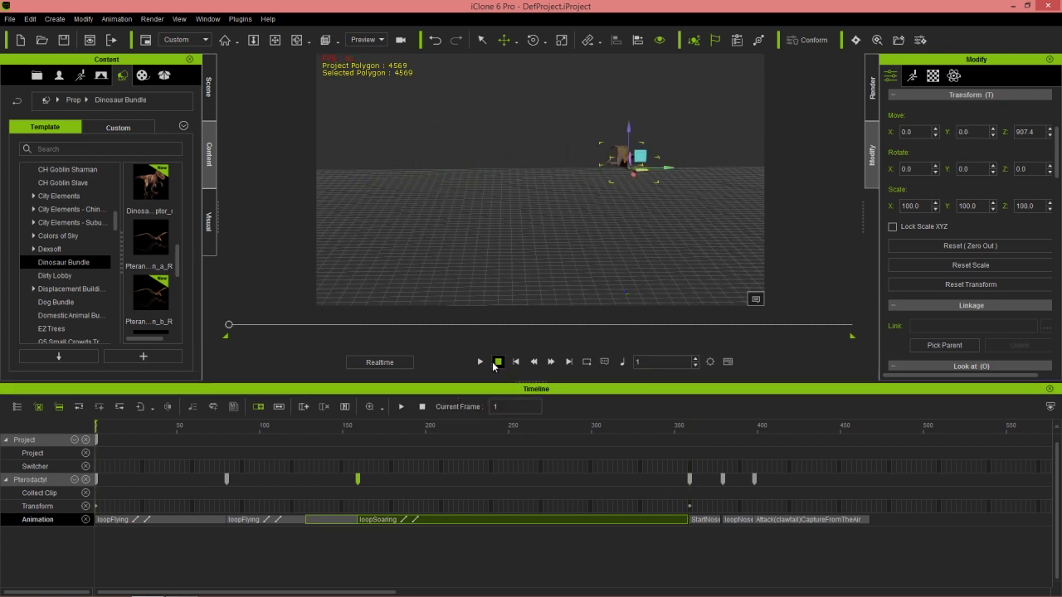
{"action": "left_click", "coordinate": [481, 362]}
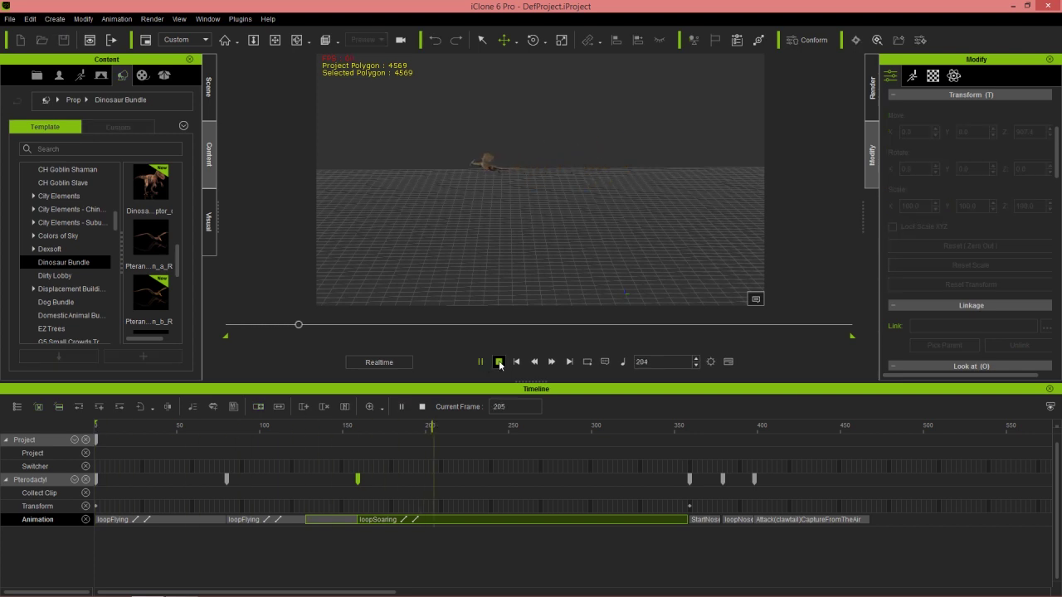
{"action": "left_click", "coordinate": [498, 363]}
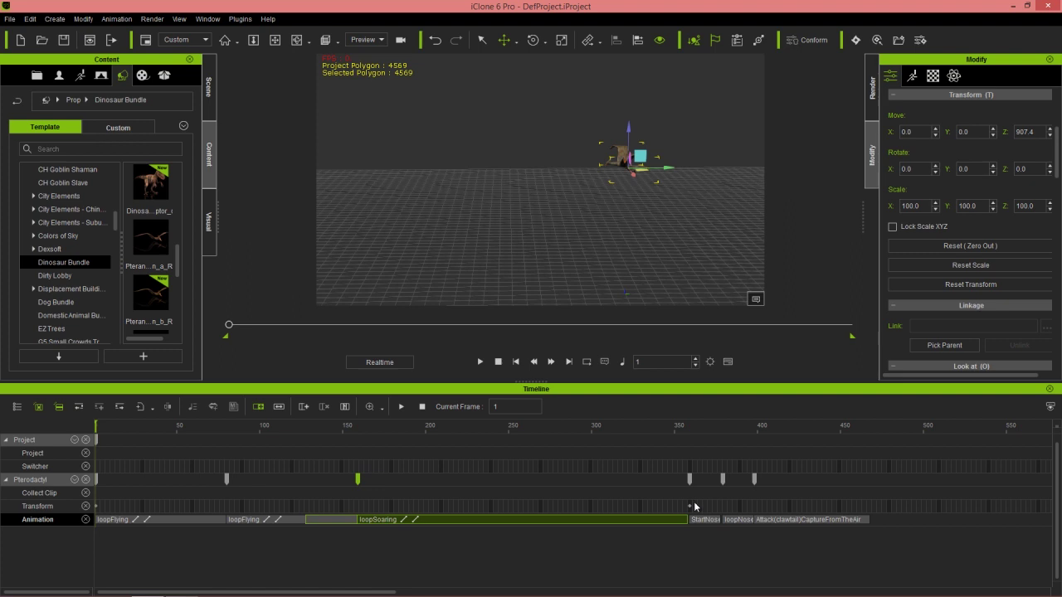
Move the Pterodactyl farther forward at the frame 359 Transform key, to about Y -2201, and replay the flight
{"action": "left_click", "coordinate": [98, 507]}
{"action": "key", "text": "Tab"}
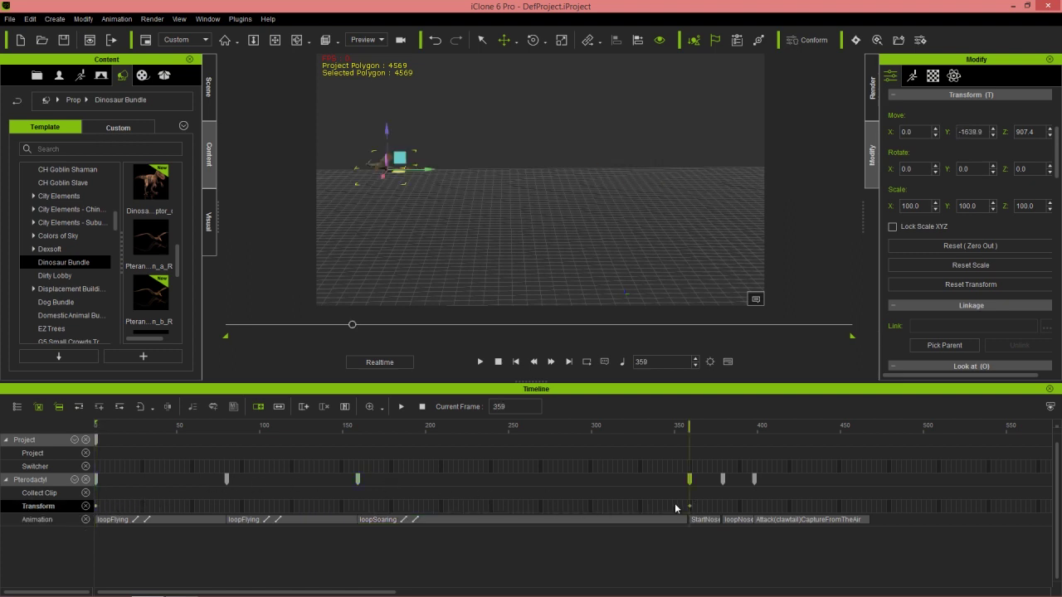
{"action": "middle_click_drag", "start_coordinate": [442, 257], "coordinate": [545, 216]}
{"action": "left_click_drag", "start_coordinate": [547, 152], "coordinate": [469, 153]}
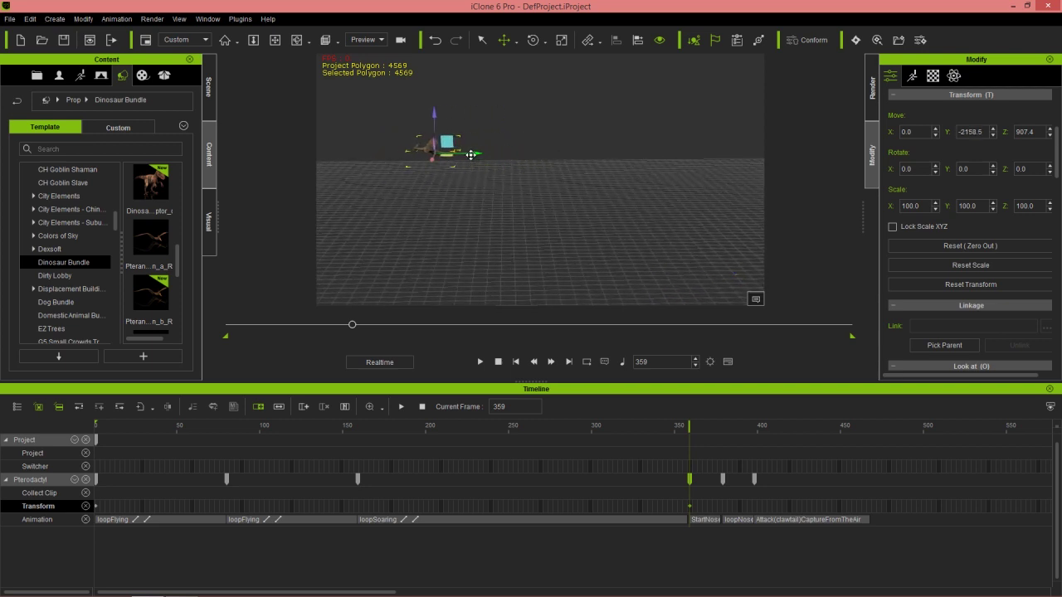
{"action": "left_click", "coordinate": [498, 362]}
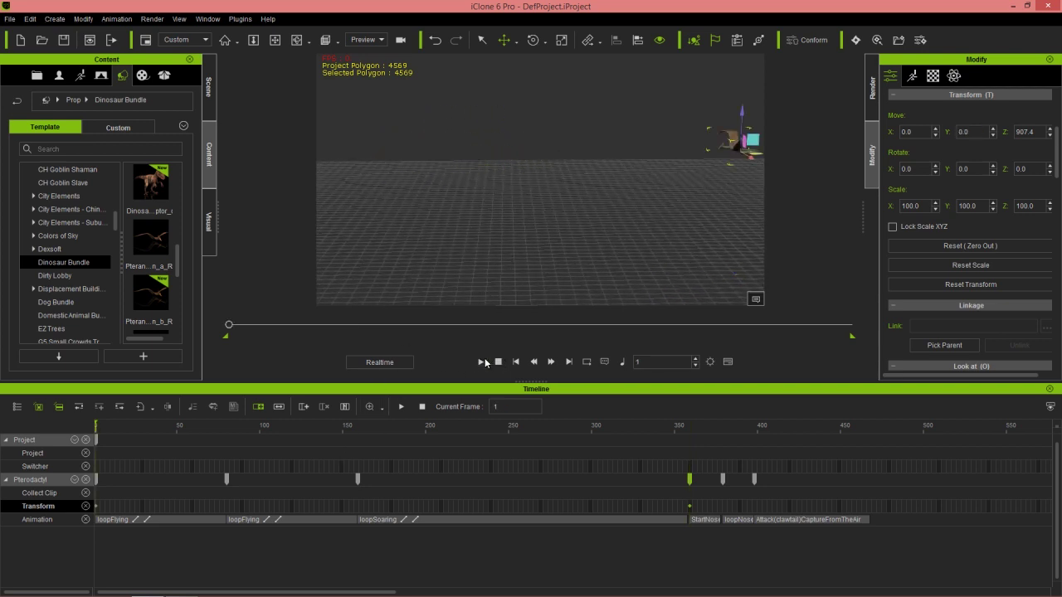
{"action": "left_click", "coordinate": [483, 361]}
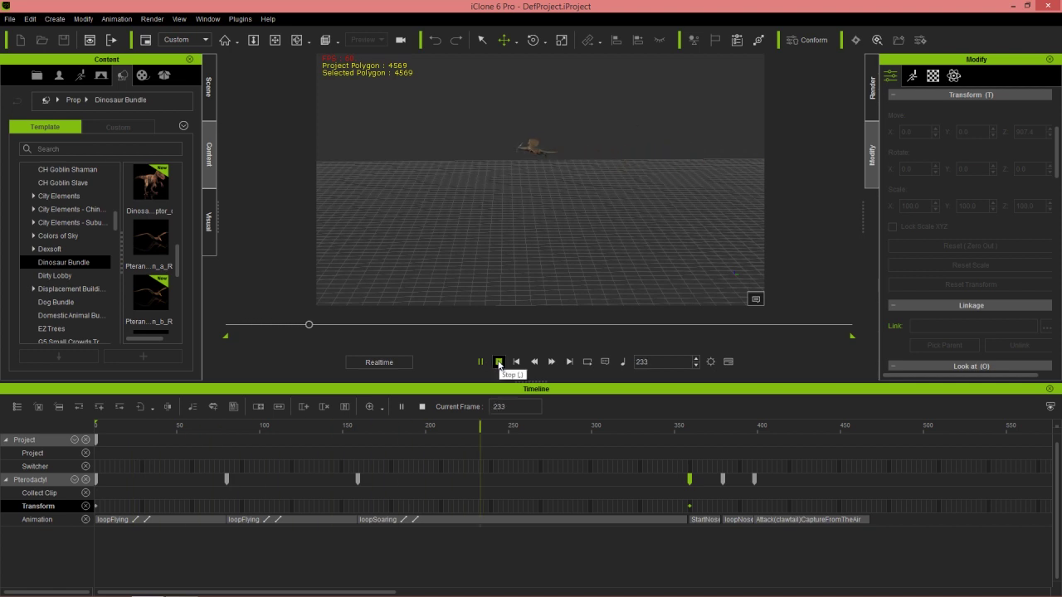
{"action": "left_click", "coordinate": [499, 361]}
Scrub through the nosedive clips to frame 418 of the attack clip and examine the Pterodactyl's pose up close
{"action": "left_click_drag", "start_coordinate": [684, 429], "coordinate": [693, 432]}
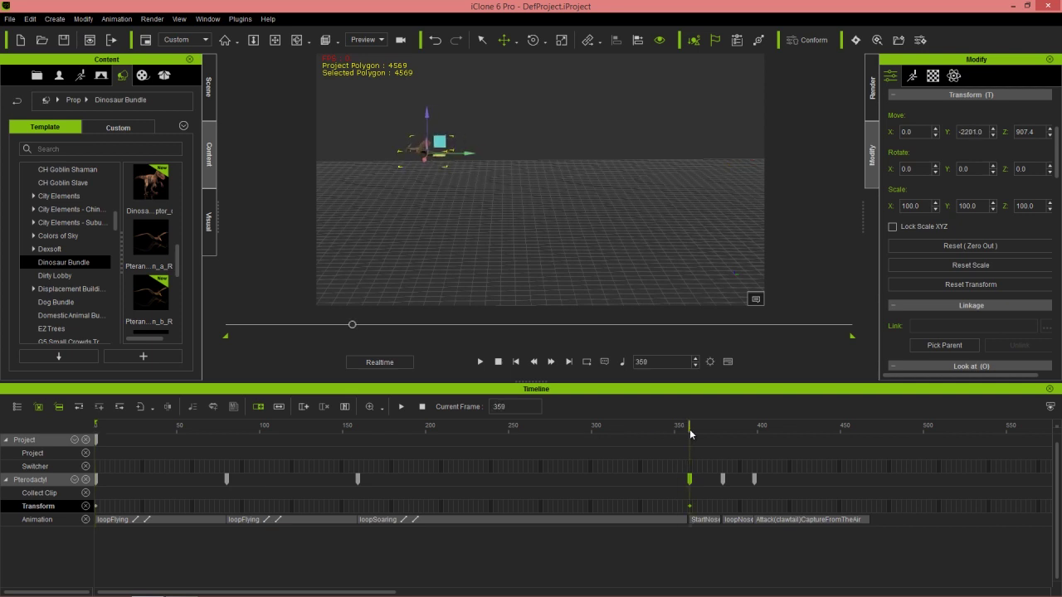
{"action": "left_click_drag", "start_coordinate": [697, 434], "coordinate": [728, 441]}
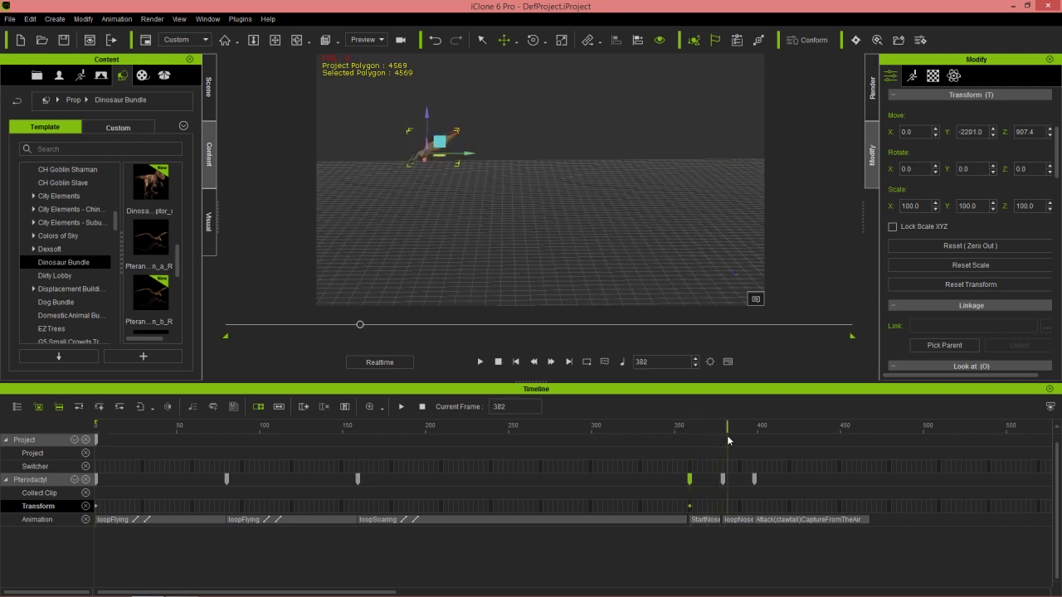
{"action": "left_click_drag", "start_coordinate": [748, 441], "coordinate": [782, 440]}
{"action": "middle_click_drag", "start_coordinate": [486, 222], "coordinate": [570, 247]}
{"action": "right_click_drag", "start_coordinate": [570, 246], "coordinate": [520, 142]}
{"action": "middle_click_drag", "start_coordinate": [578, 231], "coordinate": [586, 194]}
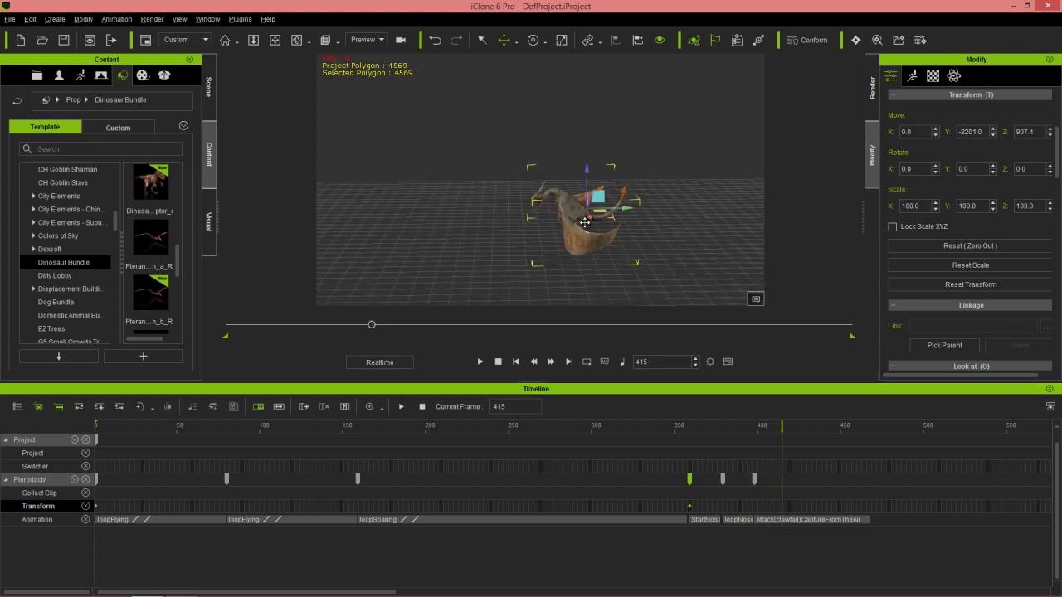
{"action": "right_click_drag", "start_coordinate": [585, 194], "coordinate": [571, 166]}
{"action": "middle_click_drag", "start_coordinate": [571, 166], "coordinate": [589, 192]}
{"action": "right_click_drag", "start_coordinate": [589, 193], "coordinate": [646, 282]}
{"action": "mouse_move", "coordinate": [776, 426]}
{"action": "left_mouse_down"}
{"action": "mouse_move", "coordinate": [764, 426]}
{"action": "mouse_move", "coordinate": [797, 429]}
{"action": "mouse_move", "coordinate": [788, 427]}
{"action": "left_mouse_up"}
{"action": "scroll", "coordinate": [602, 187], "scroll_direction": "down", "scroll_amount": 6}
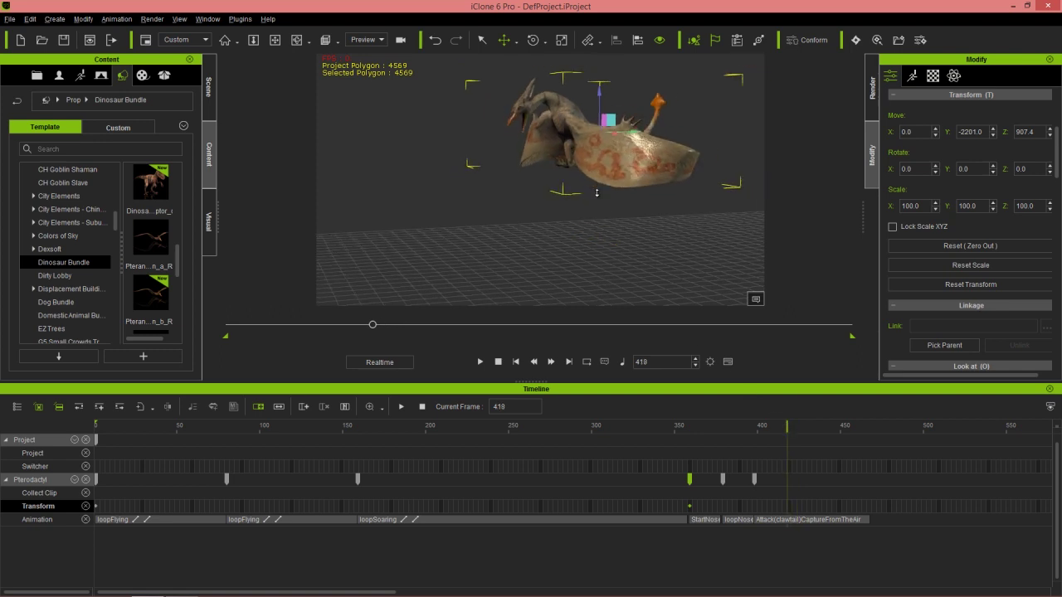
At frame 418, move the Pterodactyl forward and down near the ground, to about Y -2891 and Z 132
{"action": "middle_click_drag", "start_coordinate": [514, 211], "coordinate": [614, 194]}
{"action": "scroll", "coordinate": [622, 246], "scroll_direction": "down", "scroll_amount": 2}
{"action": "right_click_drag", "start_coordinate": [623, 250], "coordinate": [583, 200]}
{"action": "left_click_drag", "start_coordinate": [677, 122], "coordinate": [568, 233]}
{"action": "right_click_drag", "start_coordinate": [585, 294], "coordinate": [598, 249]}
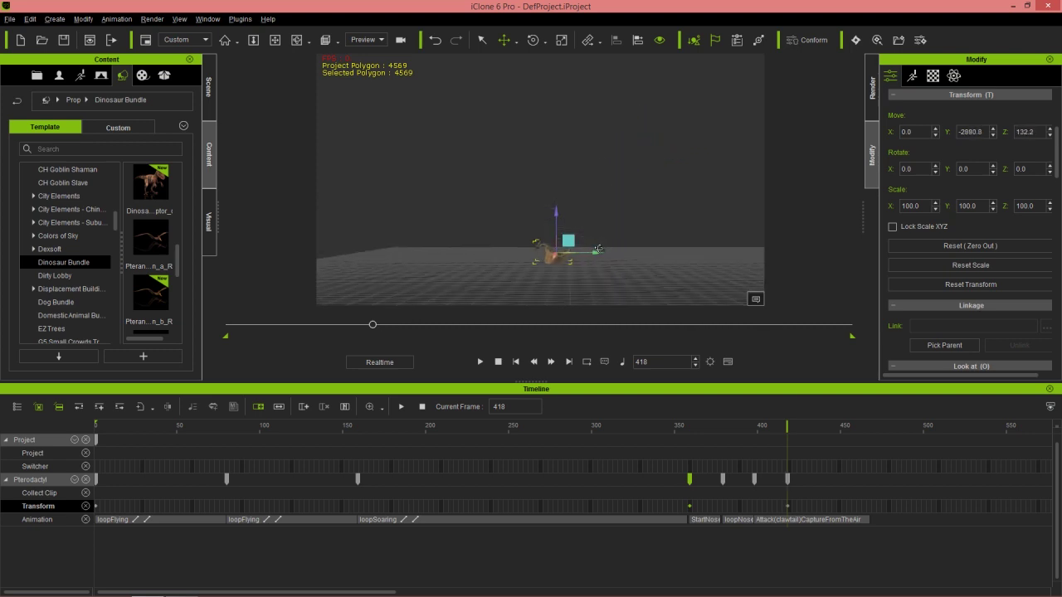
Play the soaring, nosedive and attack clips several times to check the dive's movement
{"action": "left_click_drag", "start_coordinate": [534, 433], "coordinate": [485, 436]}
{"action": "key", "text": "space"}
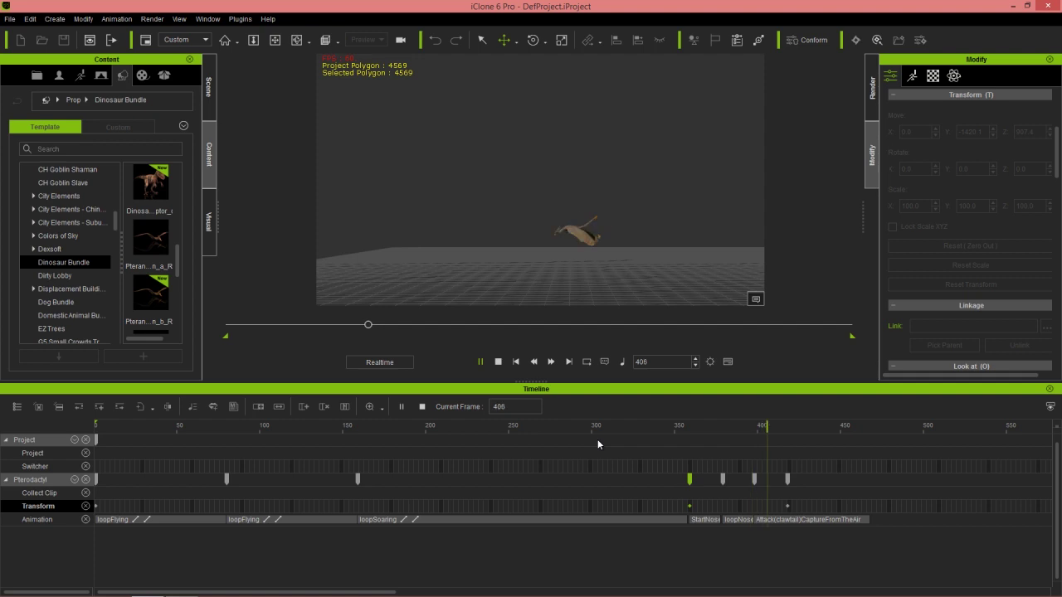
{"action": "key", "text": "space"}
{"action": "left_click", "coordinate": [670, 429]}
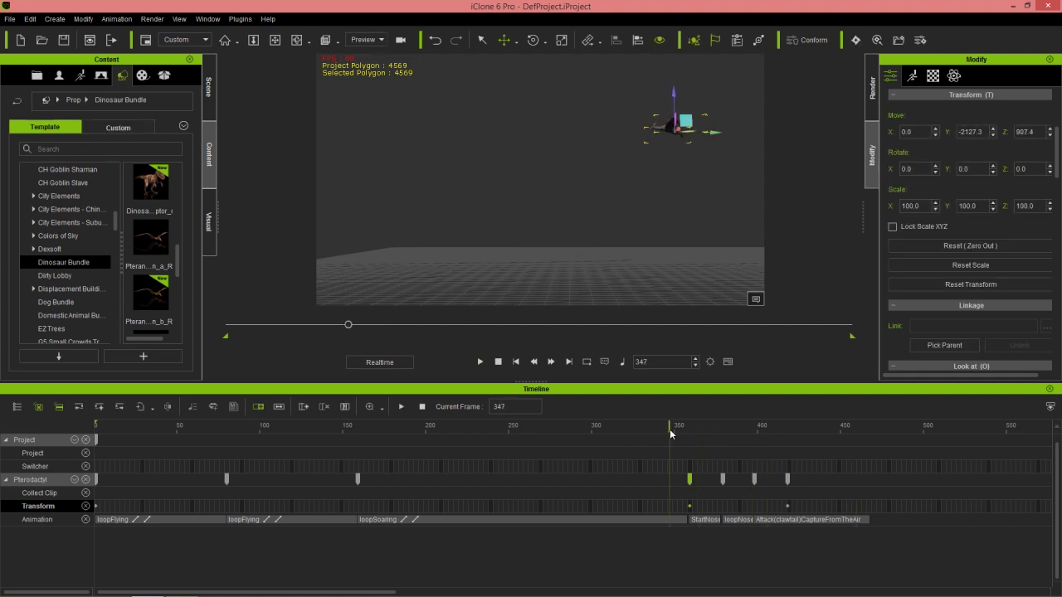
{"action": "key", "text": "space"}
{"action": "key", "text": "space"}
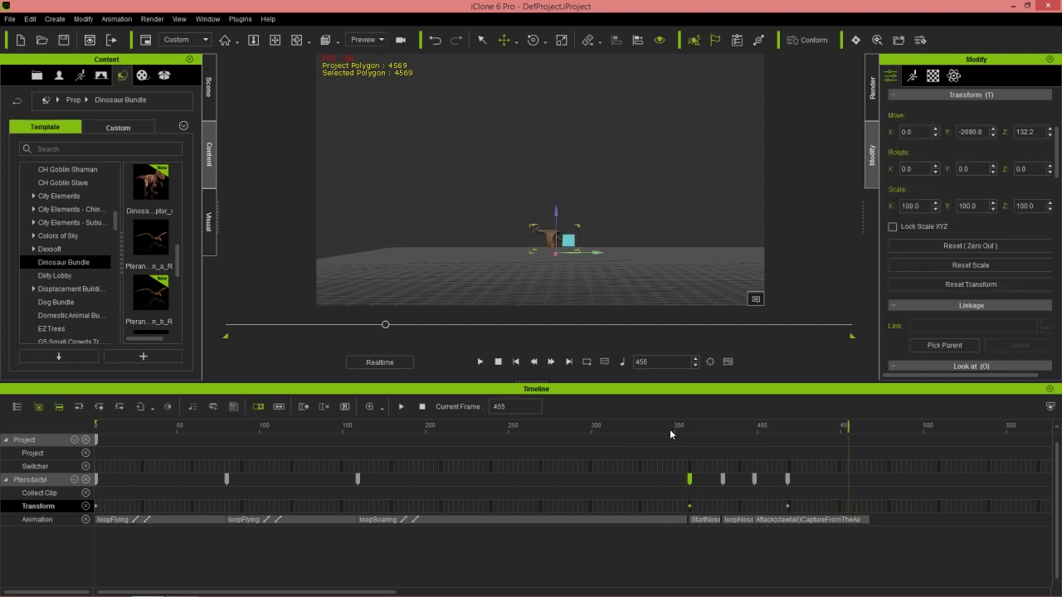
{"action": "left_click", "coordinate": [787, 507]}
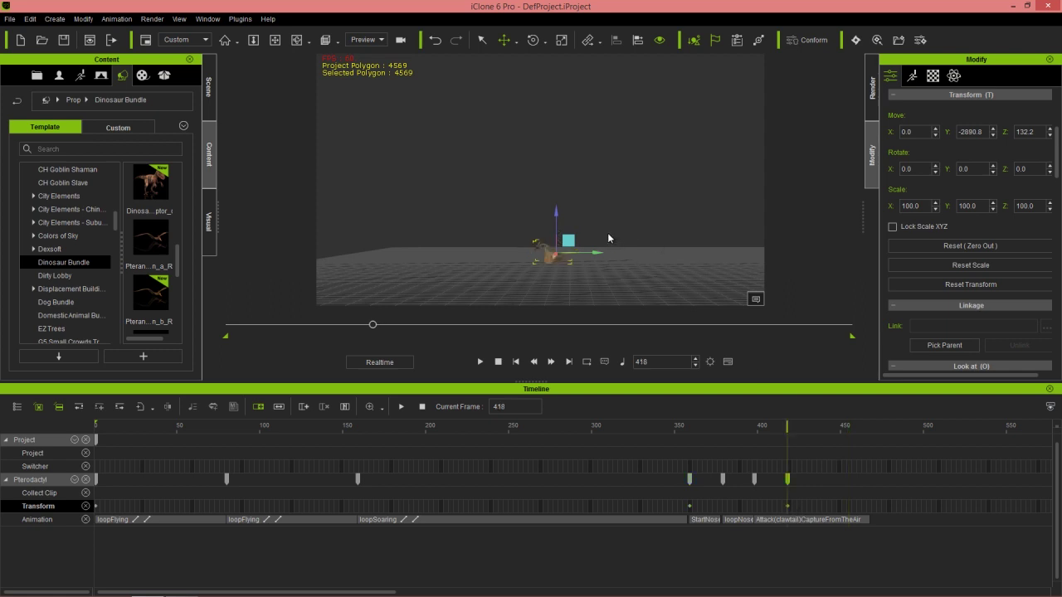
{"action": "key", "text": "space"}
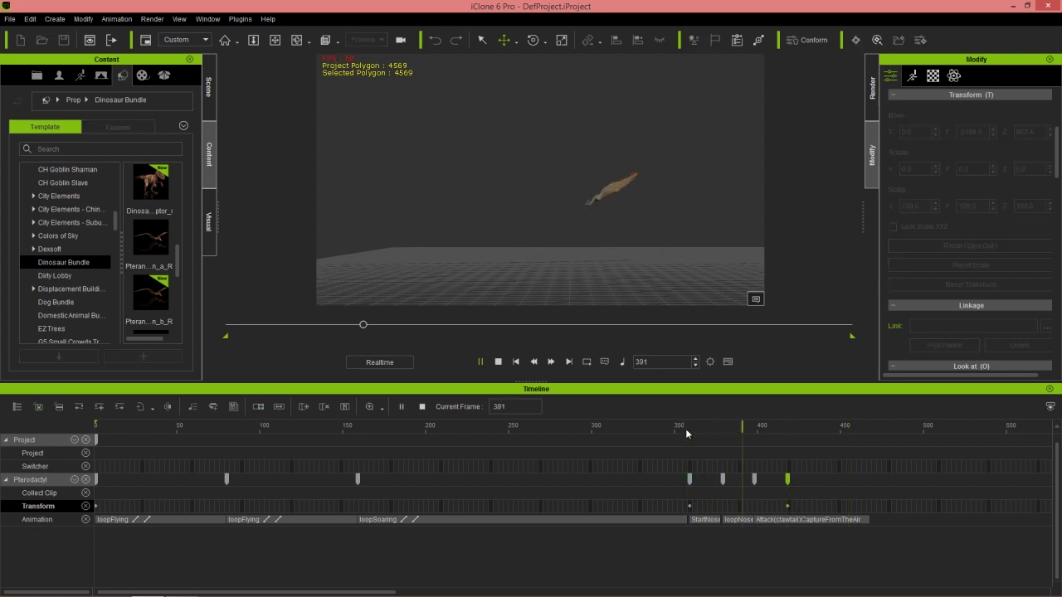
{"action": "key", "text": "space"}
{"action": "left_click", "coordinate": [684, 430]}
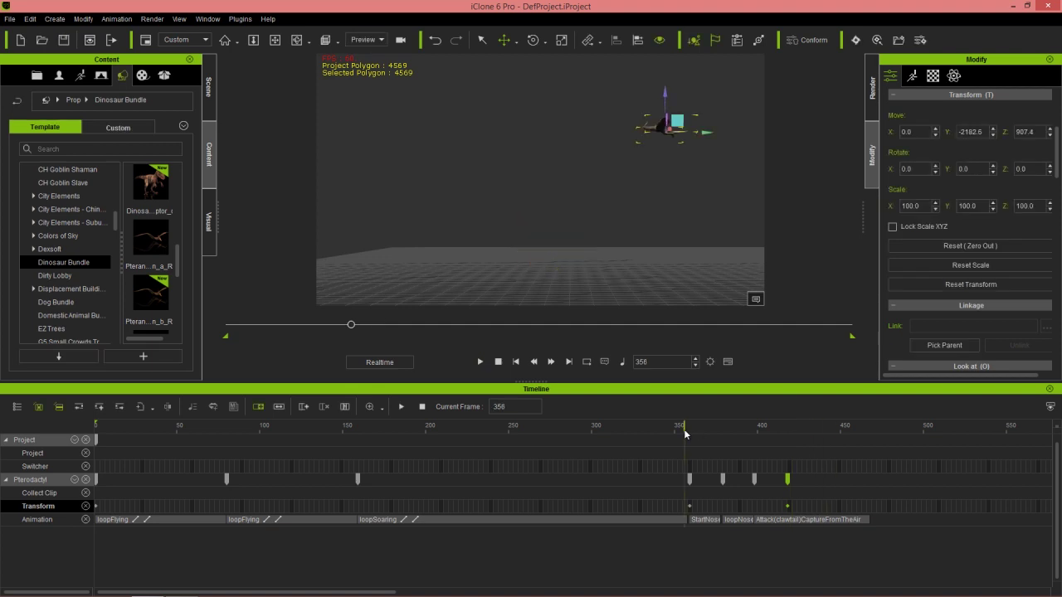
Apply the Ease In Out transition curve to the Transform key at frame 418, then scrub and replay the dive
{"action": "right_click", "coordinate": [788, 508]}
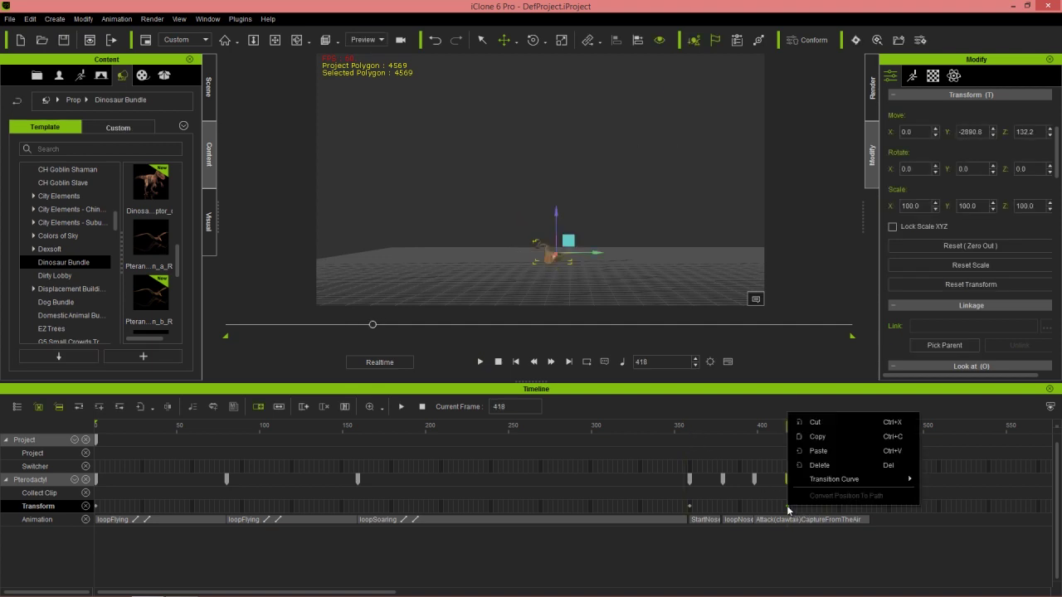
{"action": "mouse_move", "coordinate": [830, 484]}
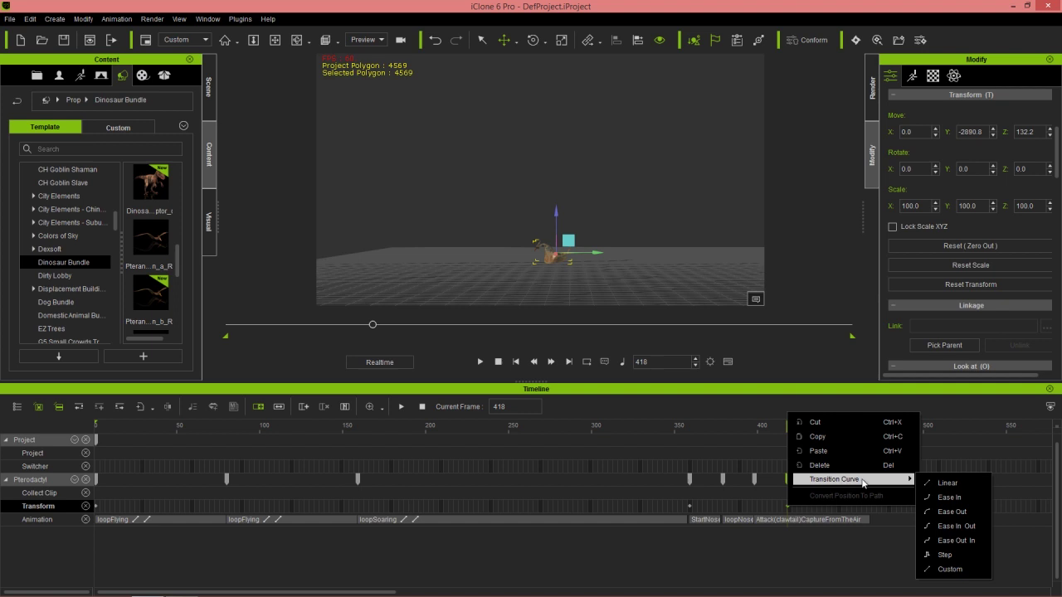
{"action": "left_click", "coordinate": [956, 527]}
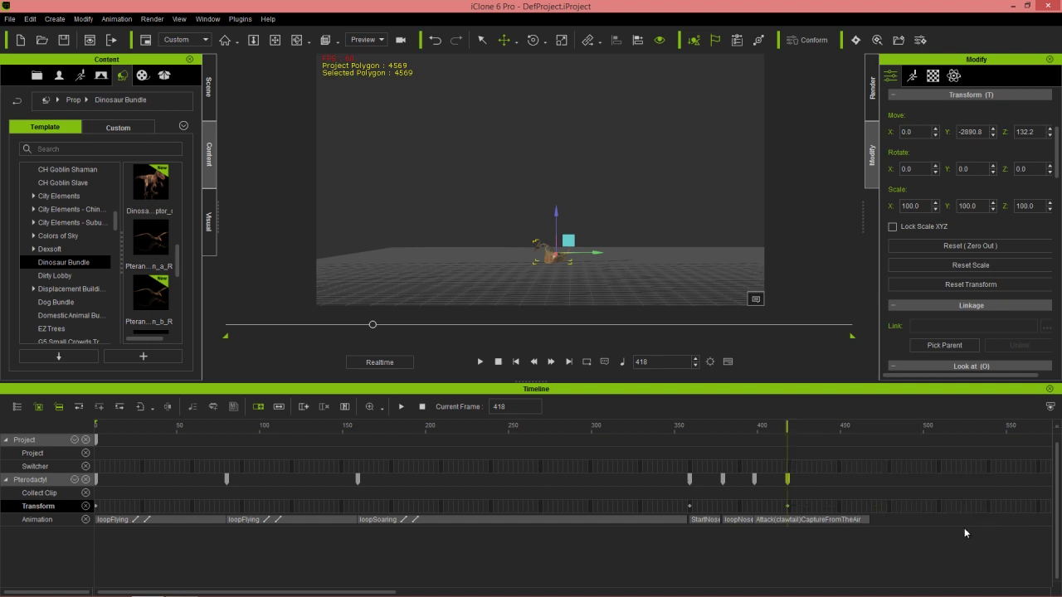
{"action": "scroll", "coordinate": [763, 502], "scroll_direction": "up", "scroll_amount": 3}
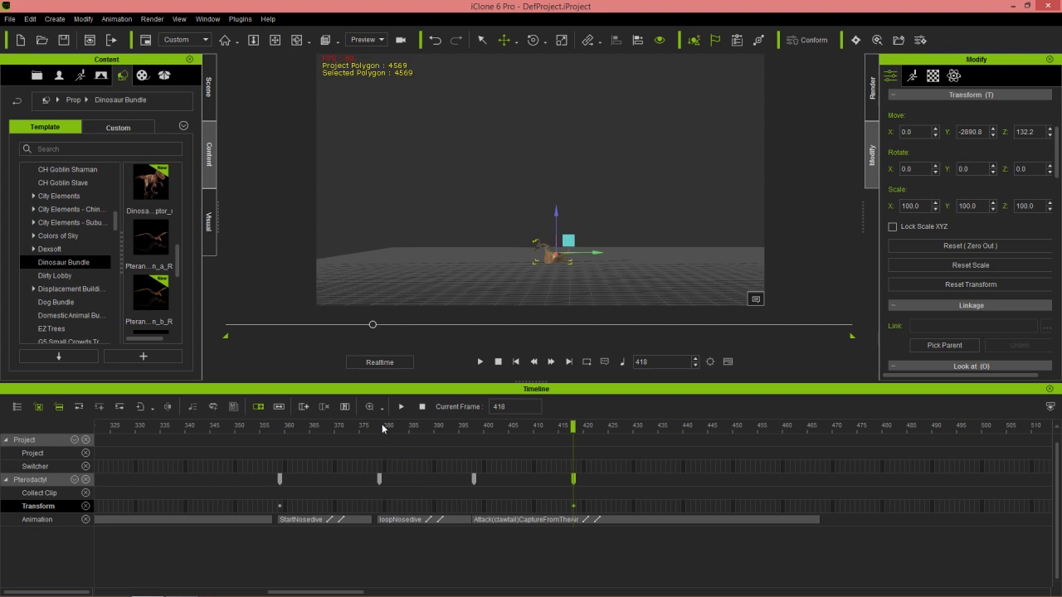
{"action": "left_click_drag", "start_coordinate": [382, 429], "coordinate": [489, 456]}
{"action": "left_click_drag", "start_coordinate": [294, 429], "coordinate": [209, 440]}
{"action": "key", "text": "space"}
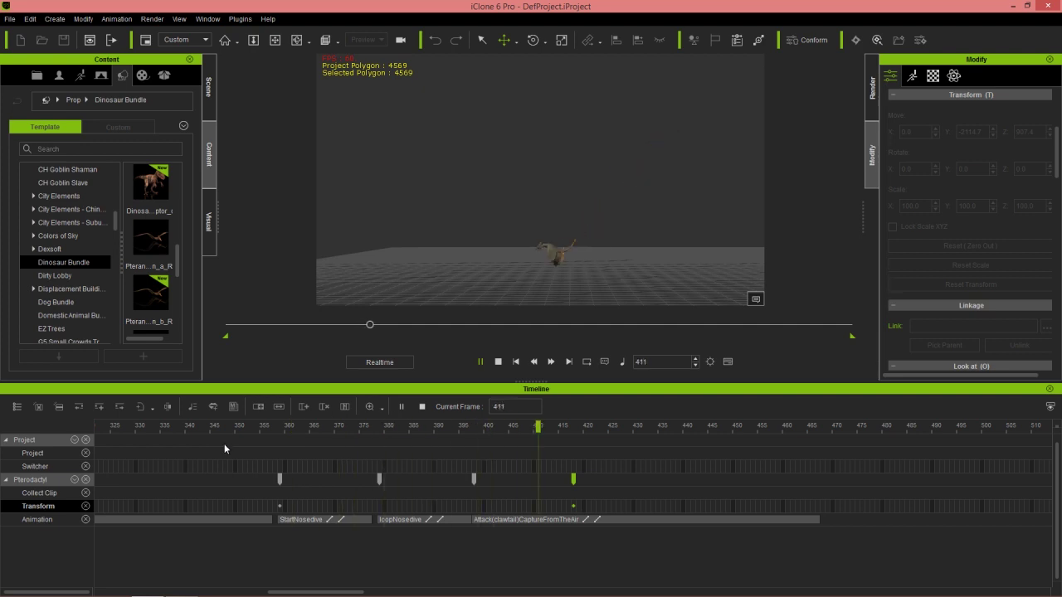
{"action": "left_click", "coordinate": [422, 407]}
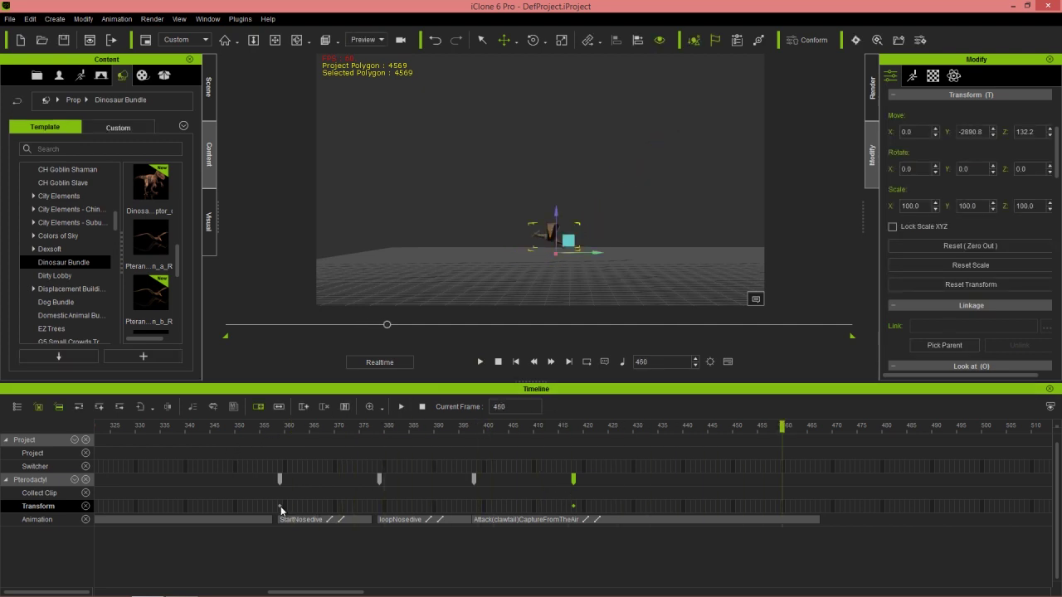
Raise the Pterodactyl at the frame 418 Transform key to about Y -2880 and Z 185
{"action": "left_click", "coordinate": [280, 507]}
{"action": "key", "text": "Tab"}
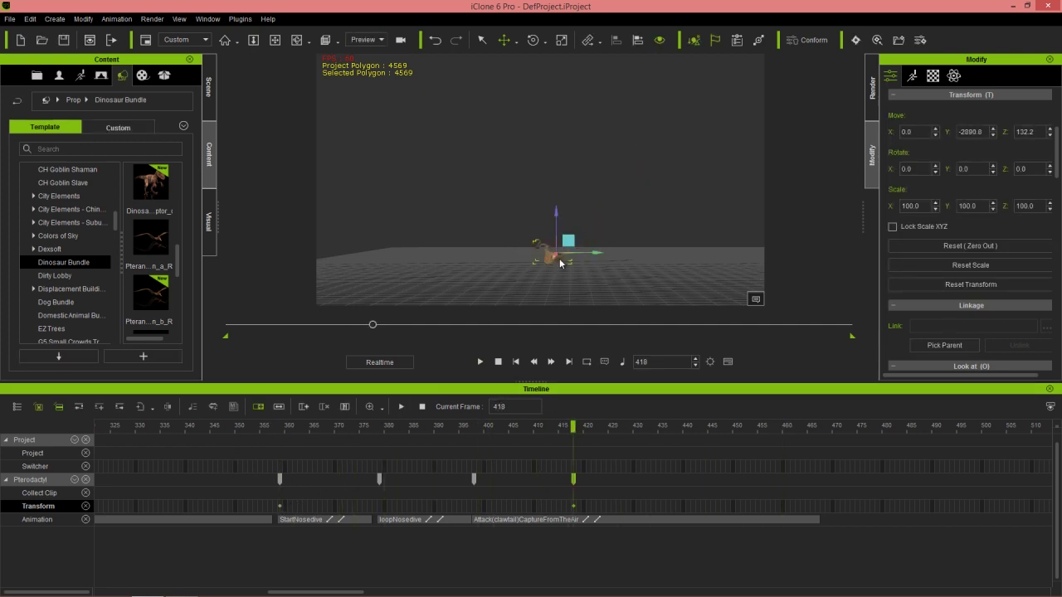
{"action": "left_click_drag", "start_coordinate": [633, 267], "coordinate": [583, 150]}
{"action": "left_click_drag", "start_coordinate": [614, 244], "coordinate": [617, 185]}
{"action": "left_click_drag", "start_coordinate": [661, 257], "coordinate": [653, 201]}
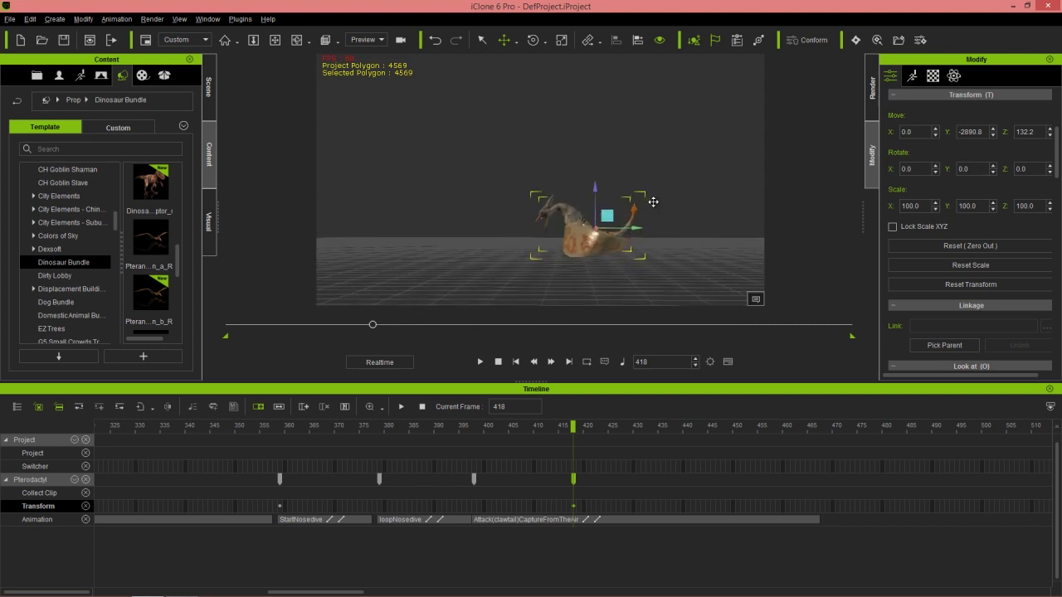
{"action": "left_click_drag", "start_coordinate": [609, 210], "coordinate": [611, 193]}
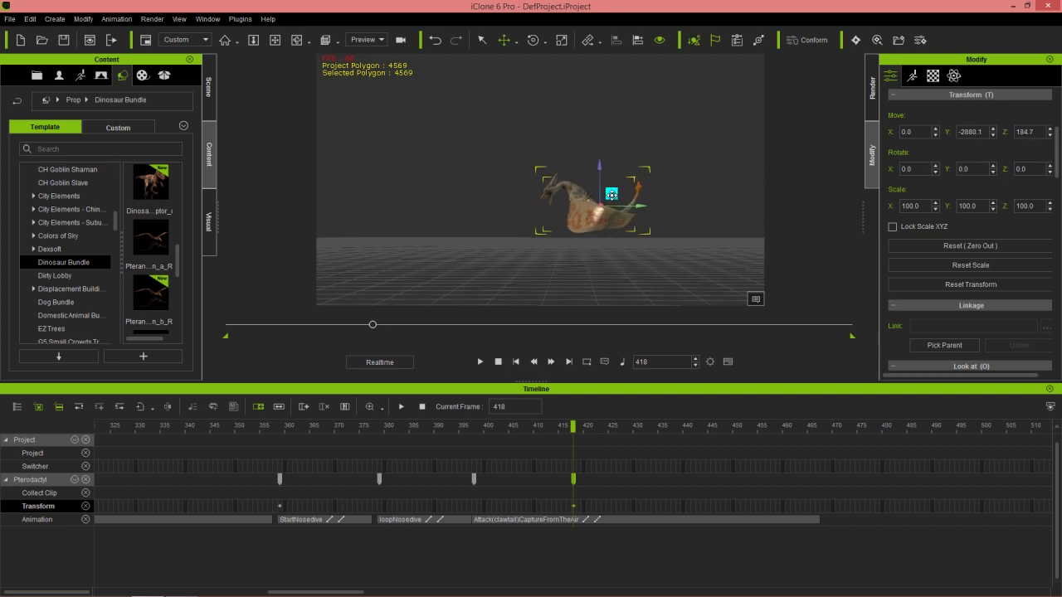
{"action": "scroll", "coordinate": [650, 136], "scroll_direction": "down", "scroll_amount": 4}
{"action": "right_click_drag", "start_coordinate": [647, 146], "coordinate": [643, 170]}
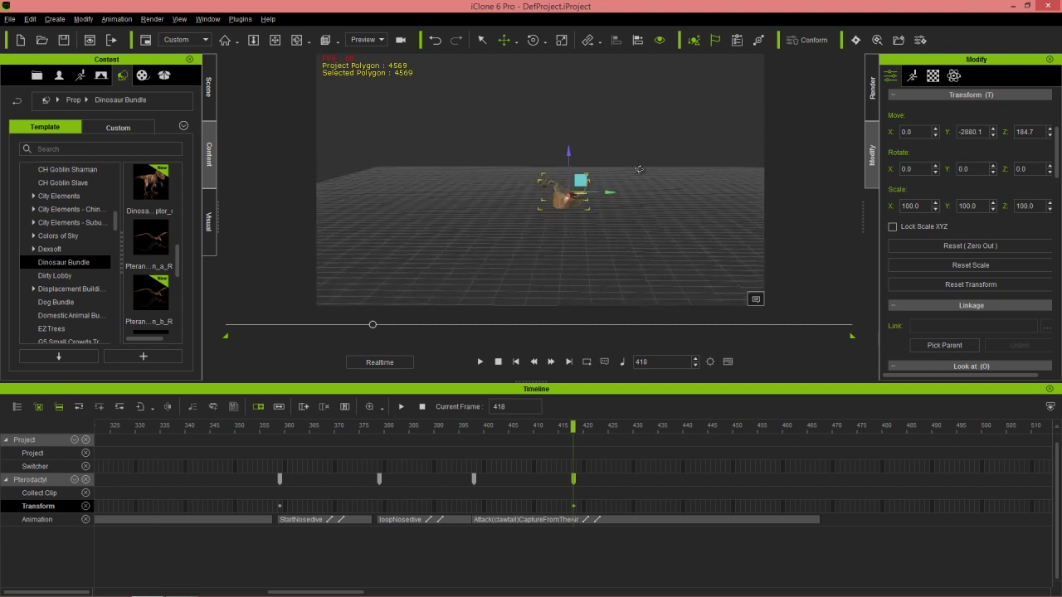
Return to frame 1 and load the Sky_03 template from the Sky category into the scene
{"action": "left_click", "coordinate": [498, 362]}
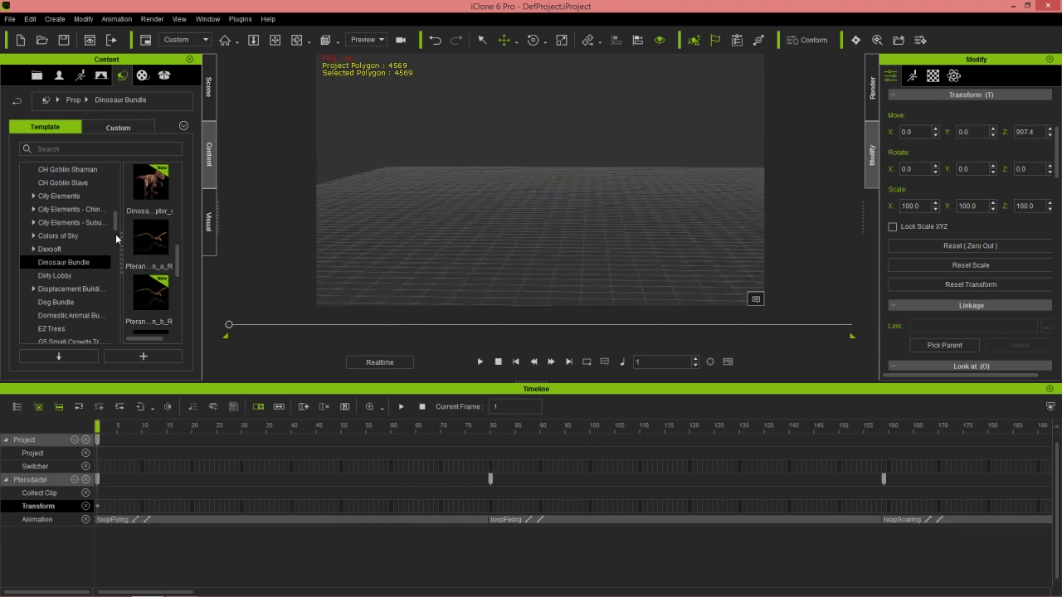
{"action": "left_click_drag", "start_coordinate": [115, 230], "coordinate": [114, 330]}
{"action": "left_click", "coordinate": [63, 317]}
{"action": "scroll", "coordinate": [170, 272], "scroll_direction": "down", "scroll_amount": 3}
{"action": "double_click", "coordinate": [150, 267]}
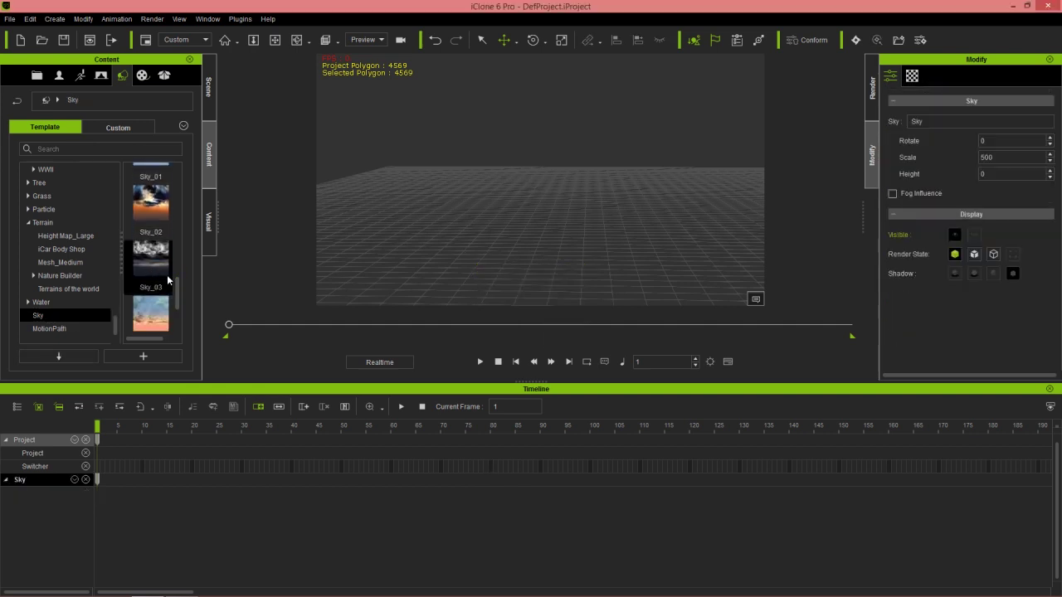
Load the Canyon terrain from the Height Map_Large category into the scene
{"action": "scroll", "coordinate": [118, 307], "scroll_direction": "up", "scroll_amount": 3}
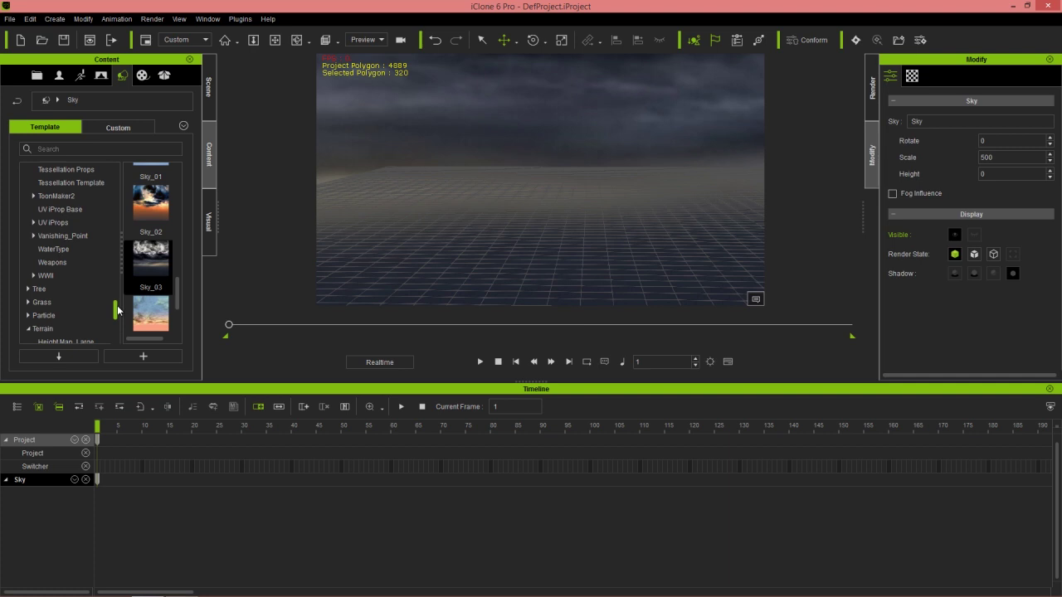
{"action": "left_click", "coordinate": [35, 329]}
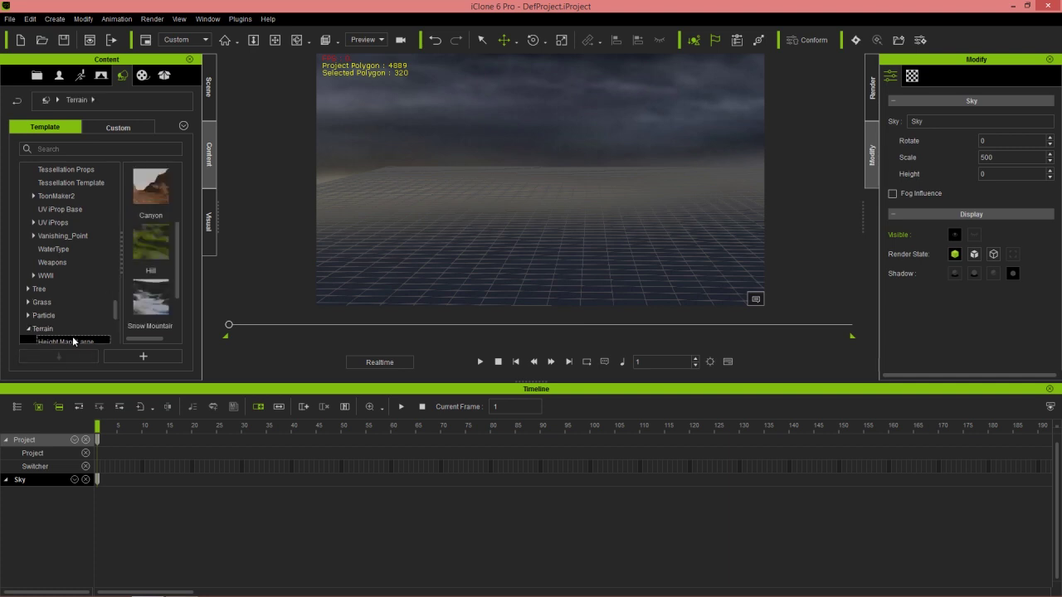
{"action": "left_click", "coordinate": [73, 341]}
{"action": "double_click", "coordinate": [152, 198]}
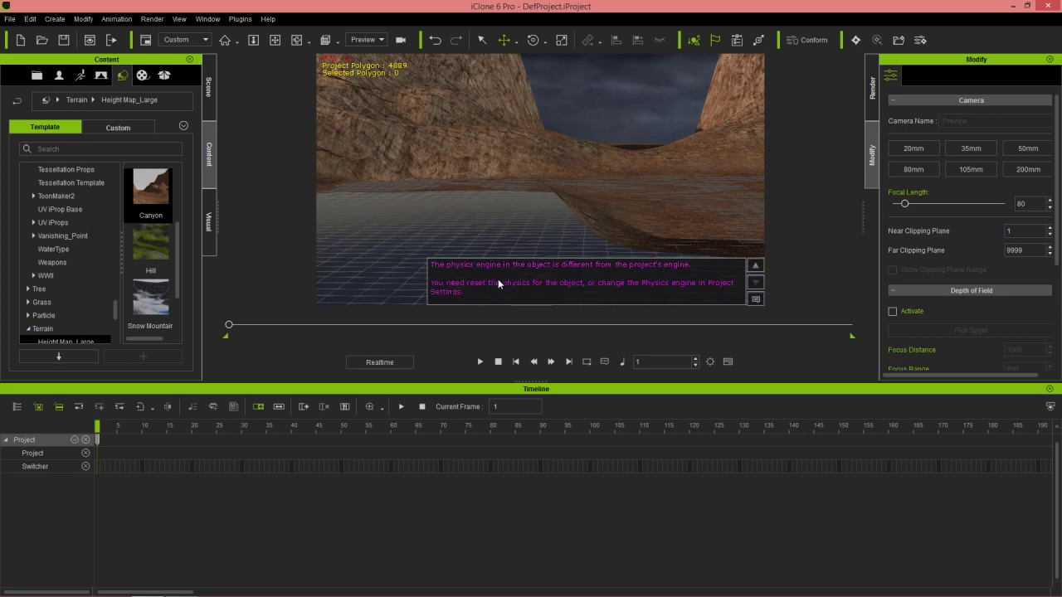
Select the Pterodactyl and scrub its flight to about frame 396 to check the dive against the canyon ground
{"action": "left_click_drag", "start_coordinate": [642, 101], "coordinate": [574, 226]}
{"action": "right_click_drag", "start_coordinate": [604, 221], "coordinate": [538, 193]}
{"action": "left_click", "coordinate": [584, 210]}
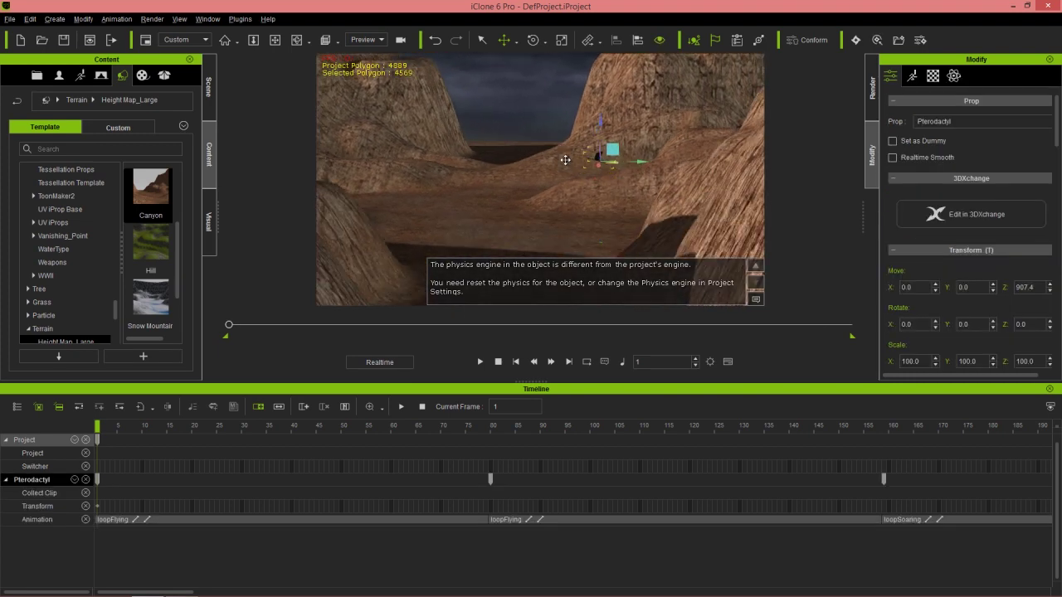
{"action": "left_click_drag", "start_coordinate": [145, 425], "coordinate": [967, 404]}
{"action": "scroll", "coordinate": [668, 468], "scroll_direction": "down", "scroll_amount": 3}
{"action": "left_click_drag", "start_coordinate": [601, 427], "coordinate": [752, 425]}
{"action": "middle_click_drag", "start_coordinate": [349, 149], "coordinate": [348, 270]}
{"action": "right_click_drag", "start_coordinate": [389, 277], "coordinate": [560, 96]}
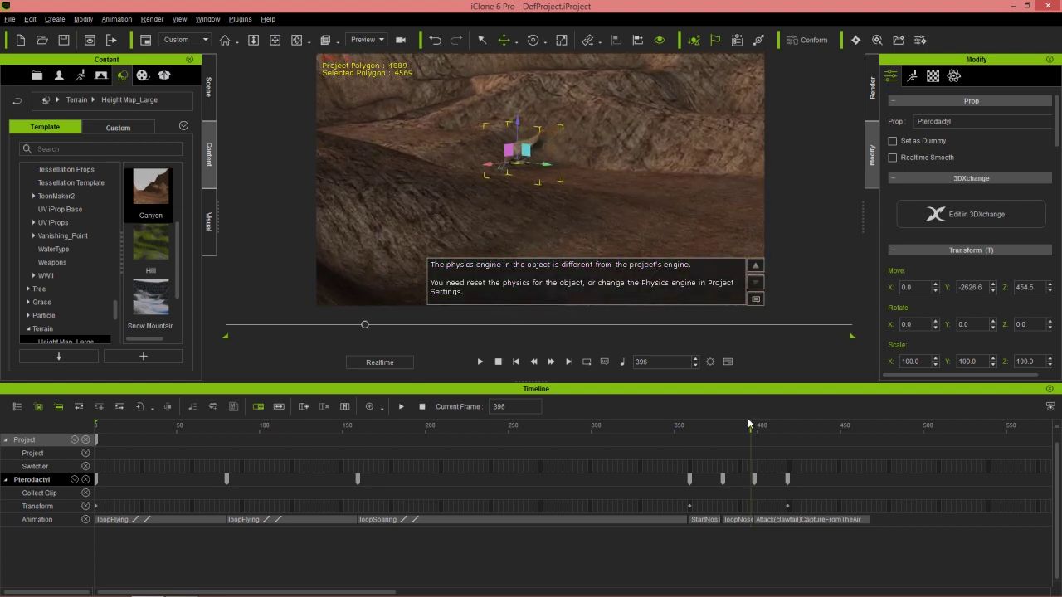
Raise the Pterodactyl above the canyon floor at the frame 418 Transform key, to about Z 316
{"action": "left_click_drag", "start_coordinate": [760, 430], "coordinate": [790, 430]}
{"action": "left_click", "coordinate": [690, 507]}
{"action": "key", "text": "Tab"}
{"action": "middle_click_drag", "start_coordinate": [478, 224], "coordinate": [501, 246]}
{"action": "right_click_drag", "start_coordinate": [501, 246], "coordinate": [474, 178]}
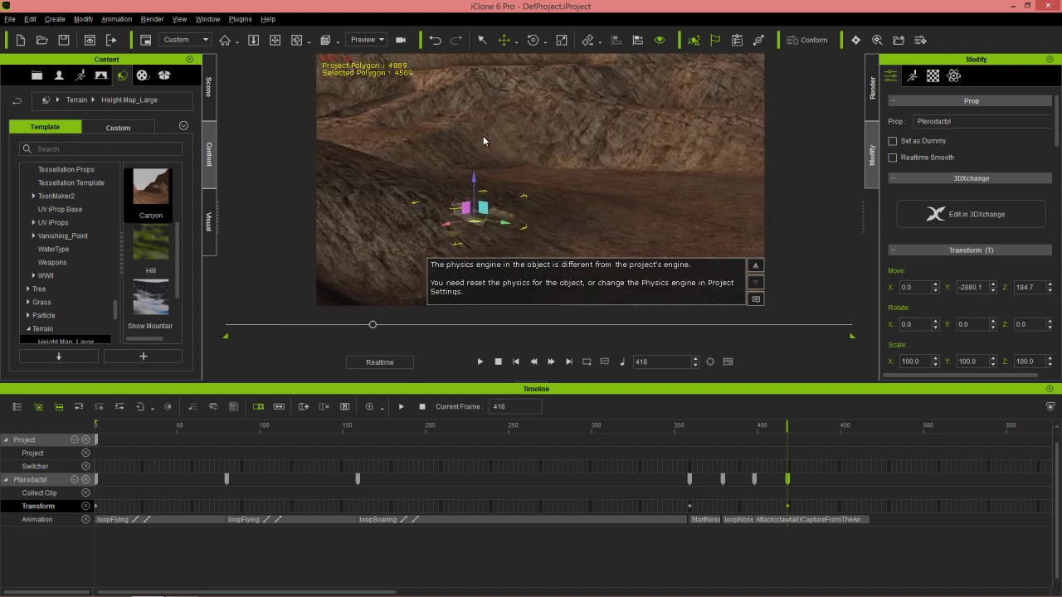
{"action": "left_click_drag", "start_coordinate": [476, 172], "coordinate": [480, 146]}
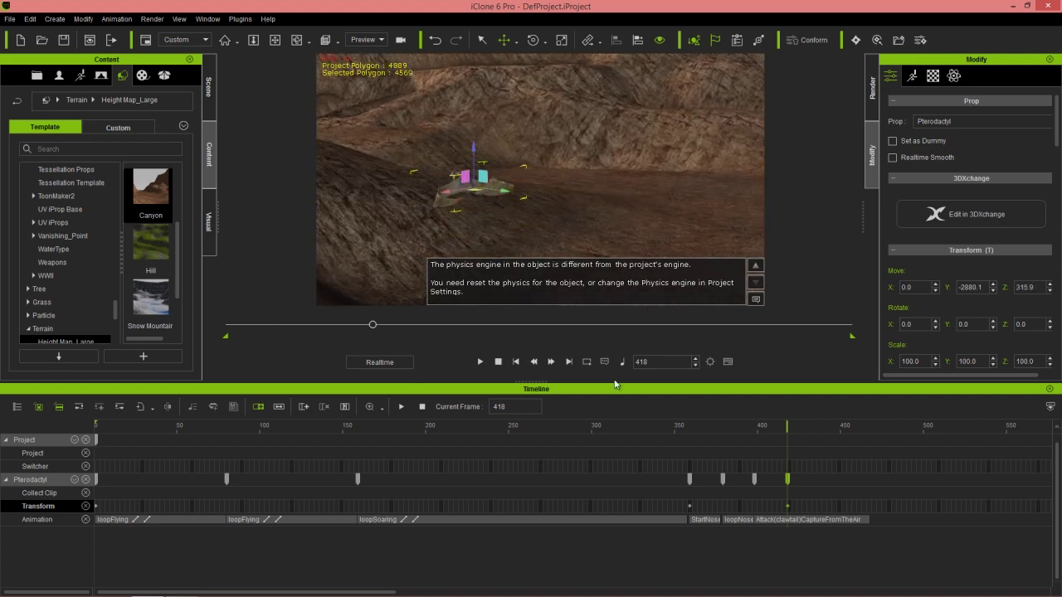
Replay the nosedive and attack over the terrain, and scrub back to the start of the animation
{"action": "left_click", "coordinate": [645, 431]}
{"action": "key", "text": "space"}
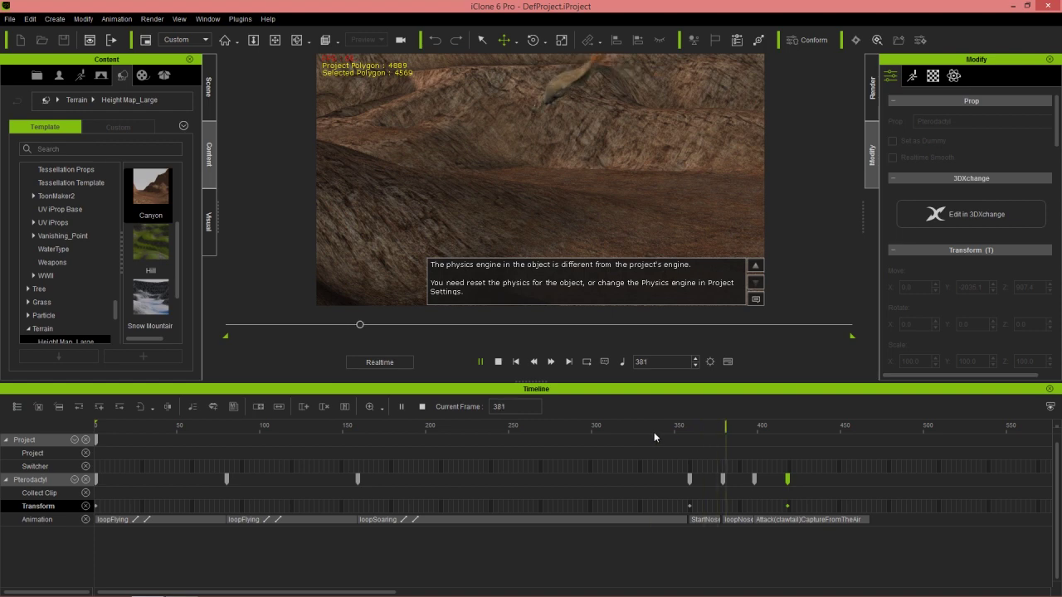
{"action": "key", "text": "space"}
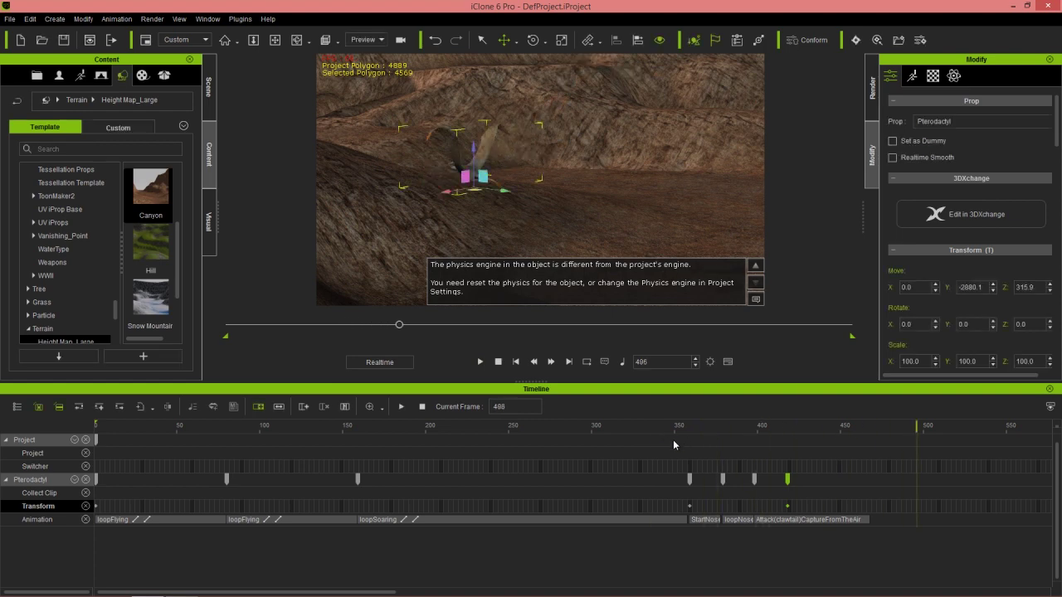
{"action": "left_click_drag", "start_coordinate": [782, 429], "coordinate": [96, 433]}
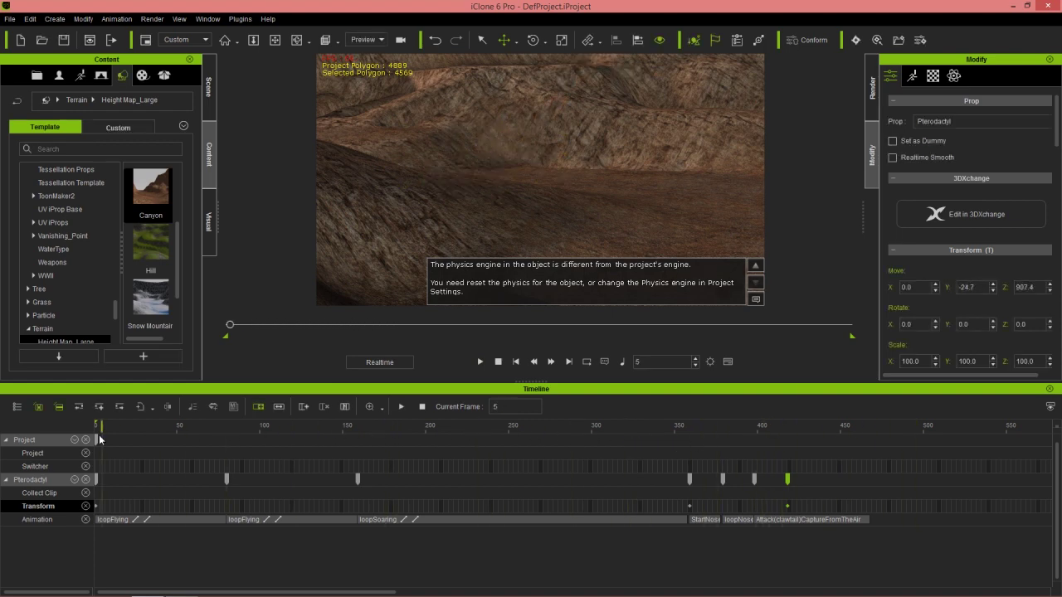
Close the Timeline, frame the Pterodactyl from its side at frame 1, and create a new camera from that view
{"action": "left_click", "coordinate": [1049, 390]}
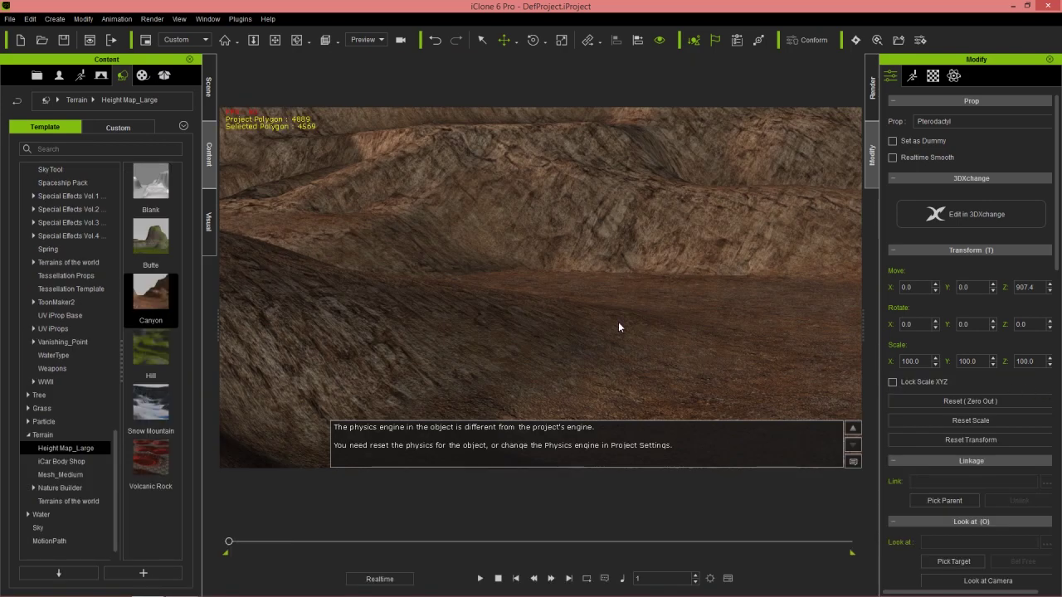
{"action": "key", "text": "Home"}
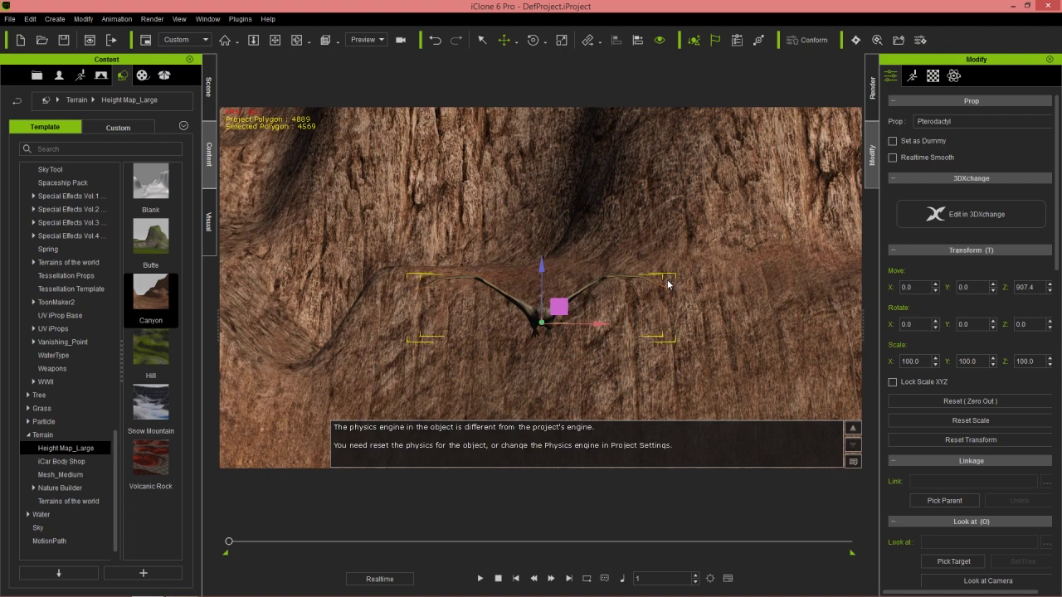
{"action": "left_click_drag", "start_coordinate": [669, 284], "coordinate": [407, 310], "text": "alt"}
{"action": "right_click_drag", "start_coordinate": [407, 311], "coordinate": [325, 123]}
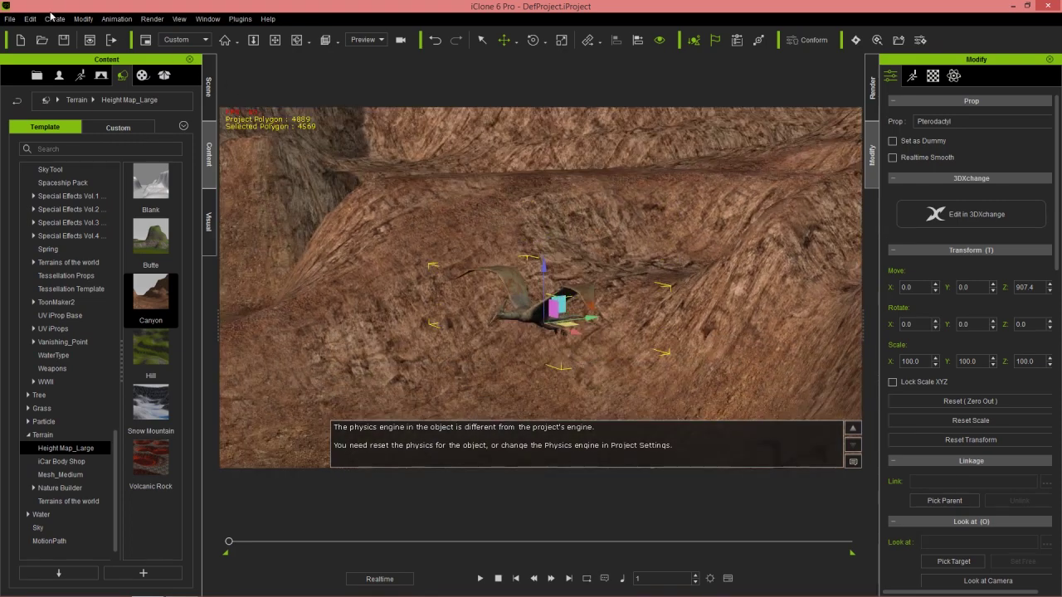
{"action": "left_click", "coordinate": [52, 17]}
{"action": "left_click", "coordinate": [78, 136]}
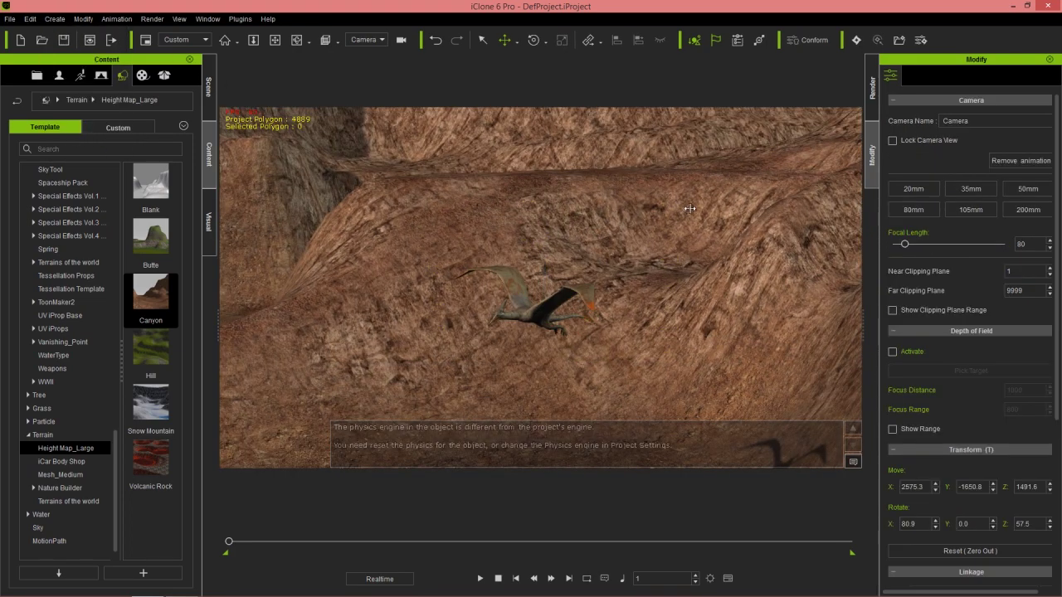
Set the new camera's focal length to 20 mm and move it close to the Pterodactyl, to about X 412, Y -281, Z 1016
{"action": "left_click", "coordinate": [924, 192]}
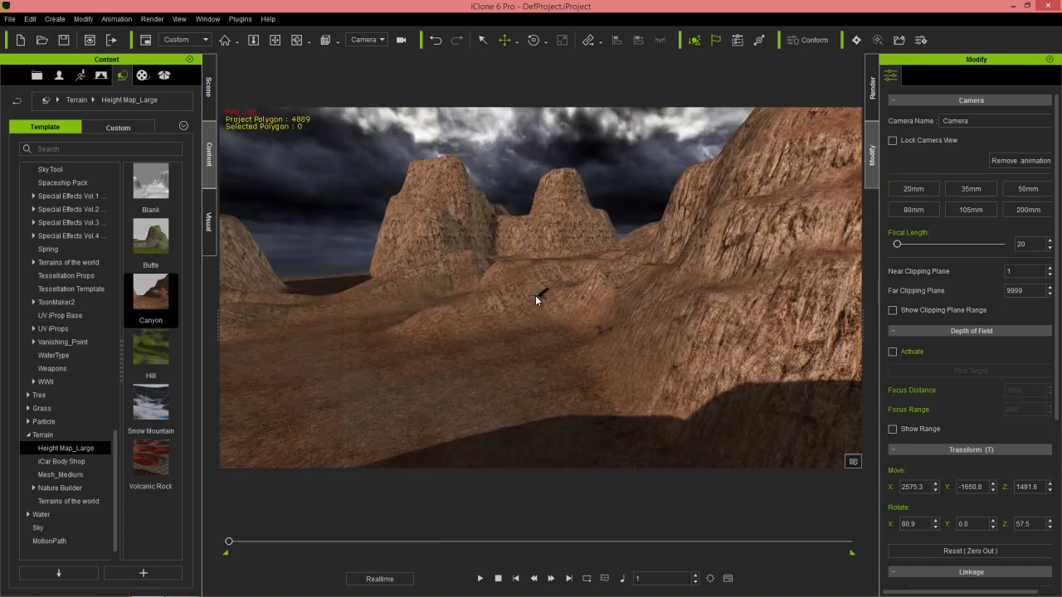
{"action": "left_click", "coordinate": [537, 296]}
{"action": "left_click_drag", "start_coordinate": [579, 363], "coordinate": [597, 287]}
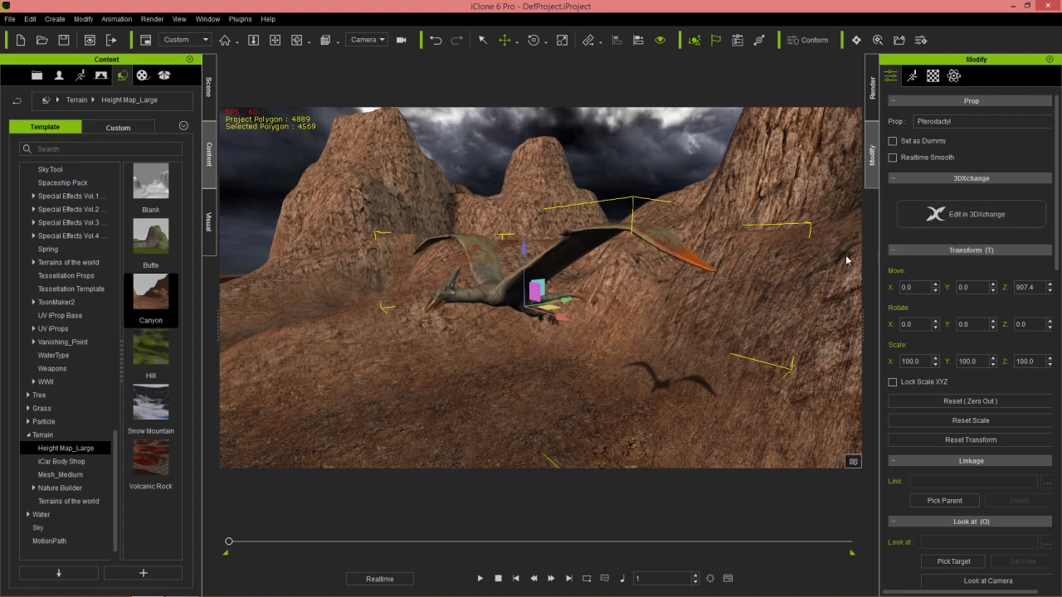
{"action": "left_click", "coordinate": [788, 284]}
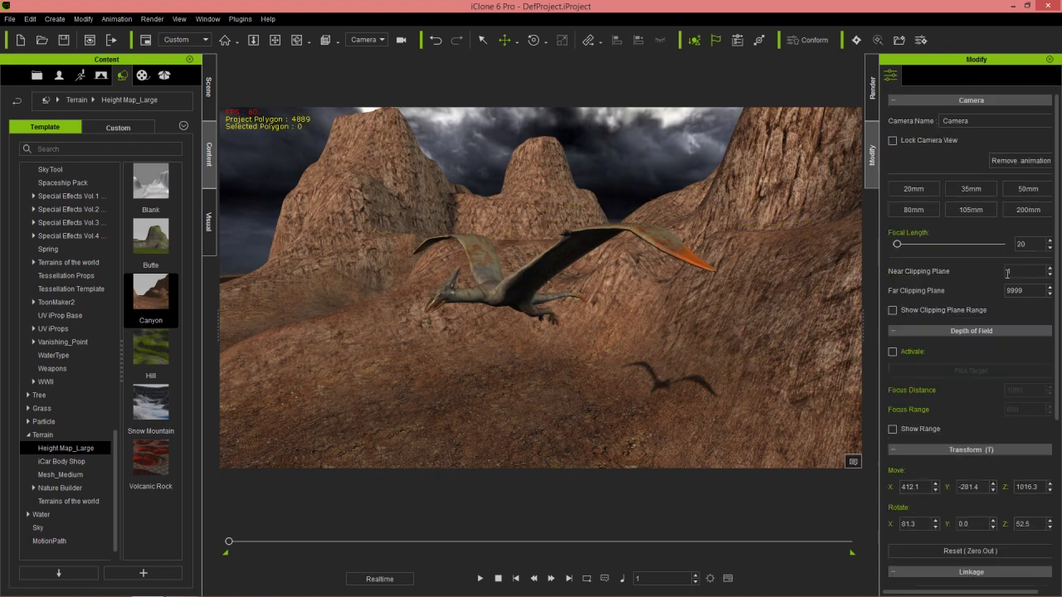
Link the camera to the Pterodactyl as its parent
{"action": "scroll", "coordinate": [1060, 264], "scroll_direction": "down", "scroll_amount": 5}
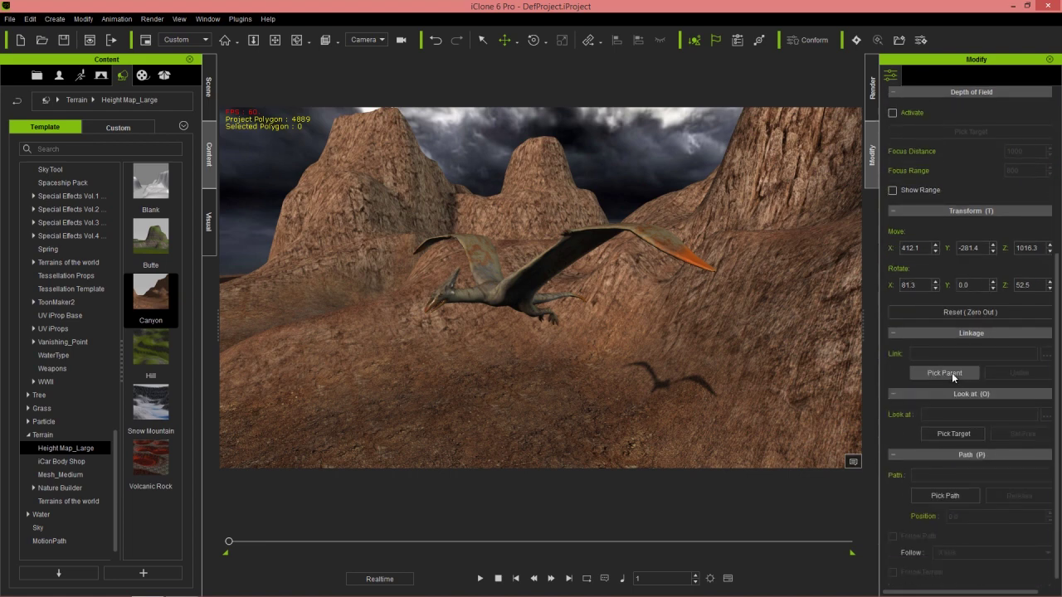
{"action": "left_click", "coordinate": [945, 373]}
{"action": "left_click", "coordinate": [495, 290]}
Go to frame 355 and reposition the linked camera above and behind the Pterodactyl, closer to its body
{"action": "left_click_drag", "start_coordinate": [229, 542], "coordinate": [348, 539]}
{"action": "mouse_move", "coordinate": [631, 352]}
{"action": "right_mouse_down"}
{"action": "mouse_move", "coordinate": [567, 350]}
{"action": "mouse_move", "coordinate": [621, 338]}
{"action": "right_mouse_up"}
{"action": "left_click", "coordinate": [554, 294]}
{"action": "right_click_drag", "start_coordinate": [554, 294], "coordinate": [532, 373]}
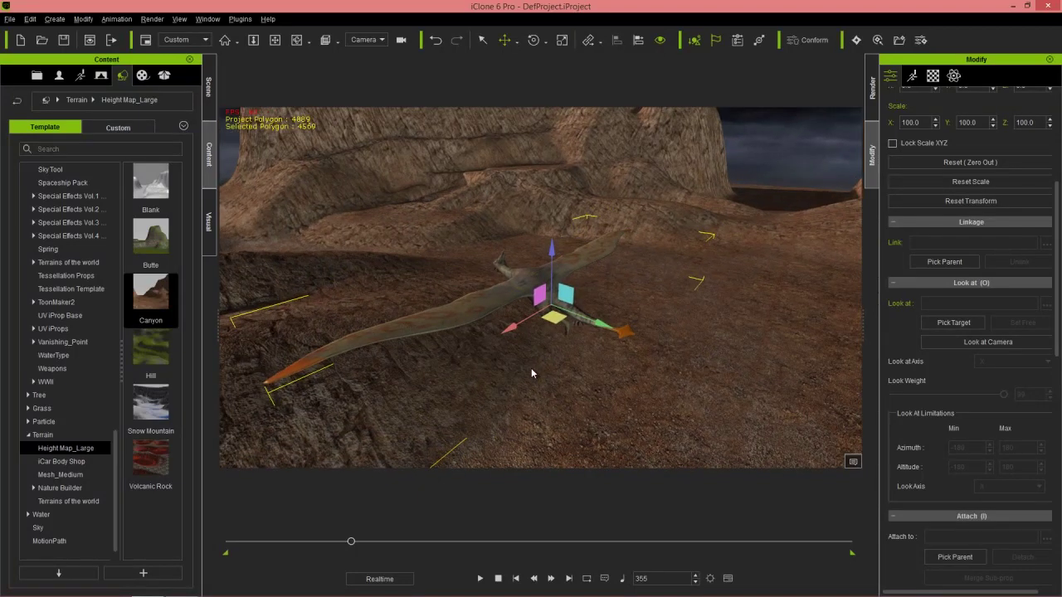
{"action": "scroll", "coordinate": [576, 355], "scroll_direction": "up", "scroll_amount": 2}
{"action": "middle_click_drag", "start_coordinate": [570, 347], "coordinate": [590, 334]}
{"action": "right_click_drag", "start_coordinate": [596, 290], "coordinate": [562, 311]}
{"action": "scroll", "coordinate": [571, 334], "scroll_direction": "up", "scroll_amount": 1}
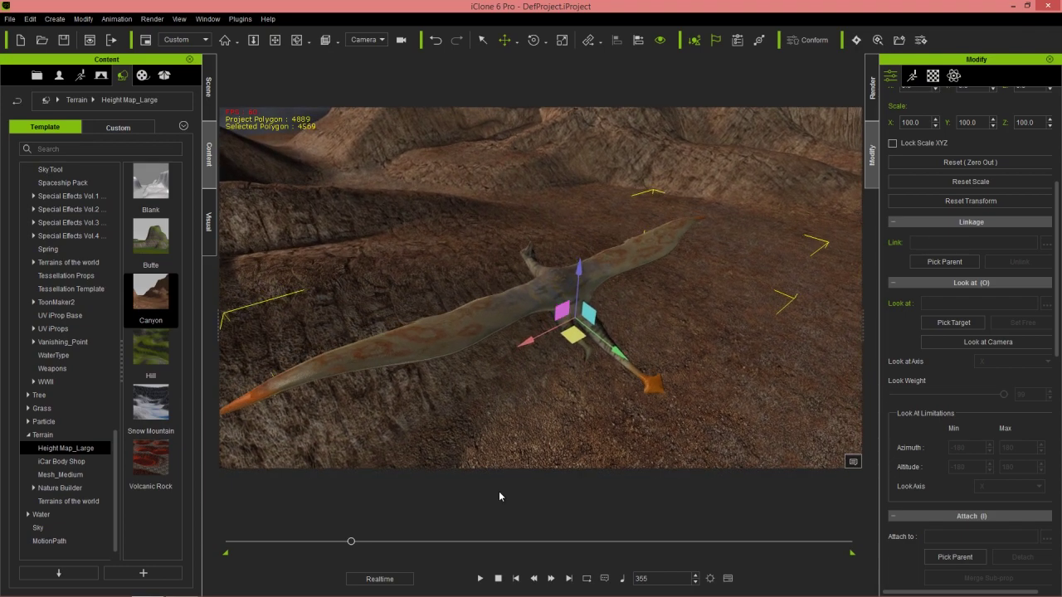
Play the linked camera shot through the dive, return to frame 1 and angle the camera down on the Pterodactyl
{"action": "left_click", "coordinate": [481, 579]}
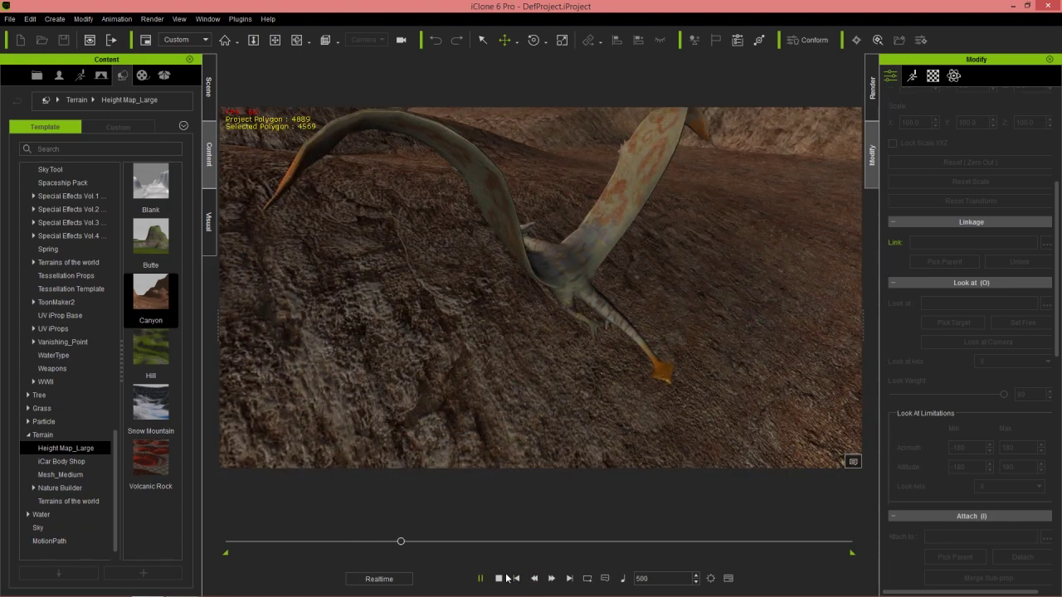
{"action": "left_click", "coordinate": [498, 579]}
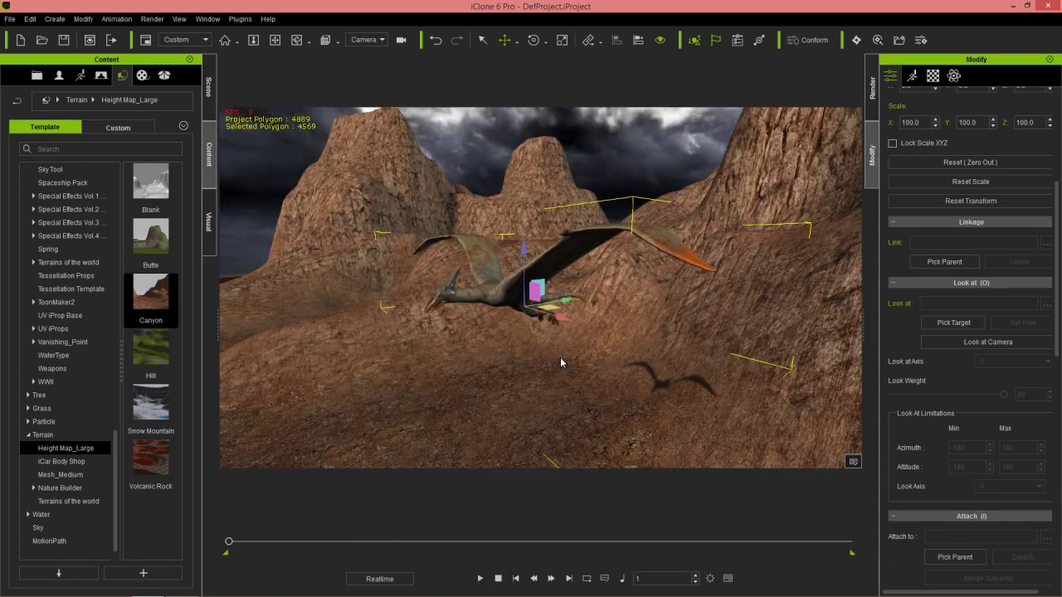
{"action": "right_click_drag", "start_coordinate": [457, 330], "coordinate": [445, 368]}
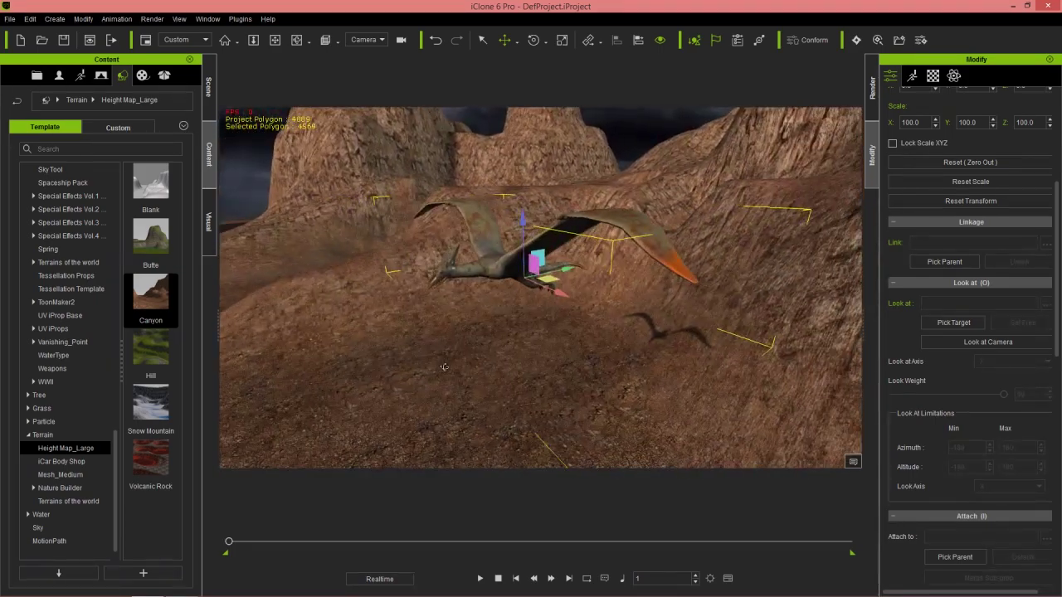